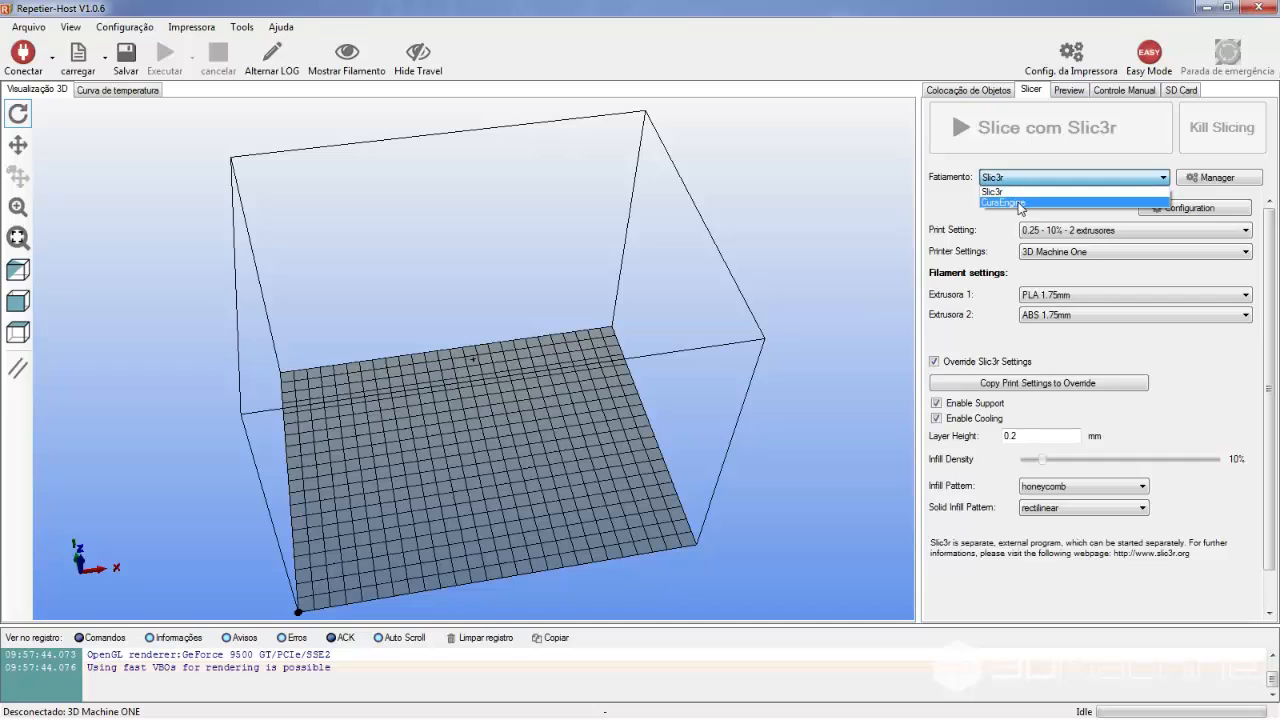
Choose CuraEngine as the slicing engine and open its configuration.
left_click(1003, 202)
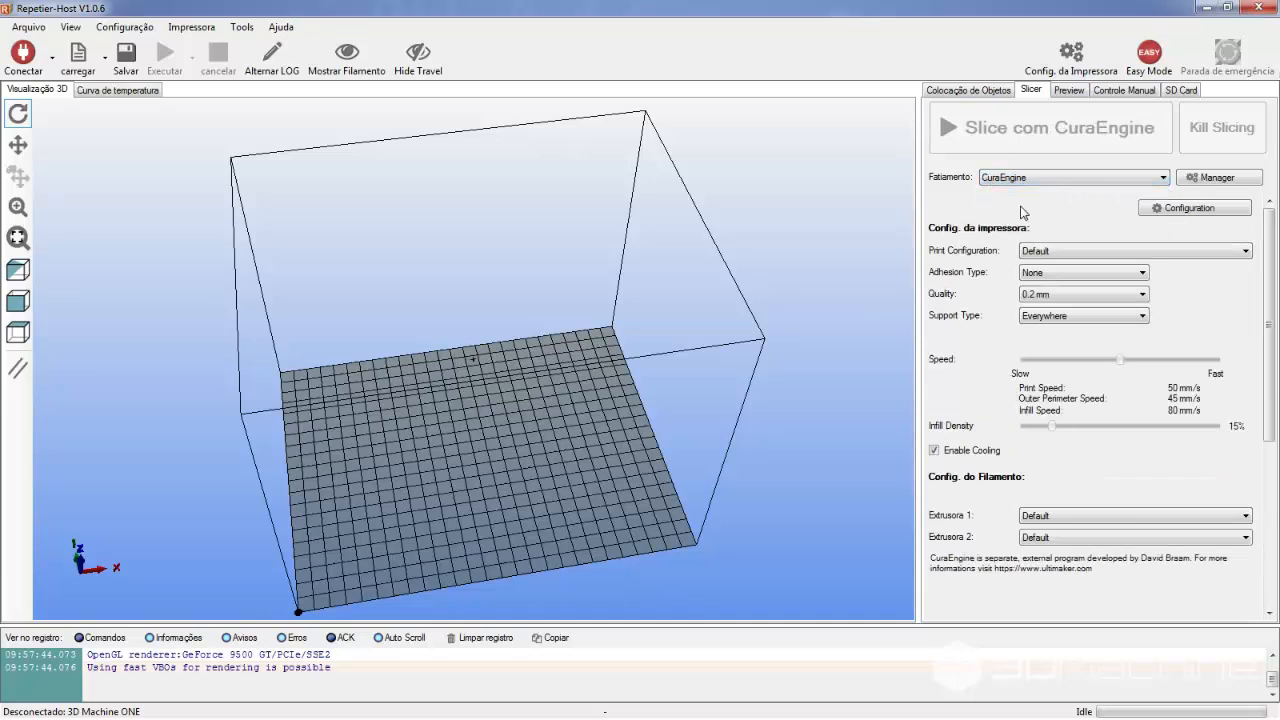
left_click(1152, 210)
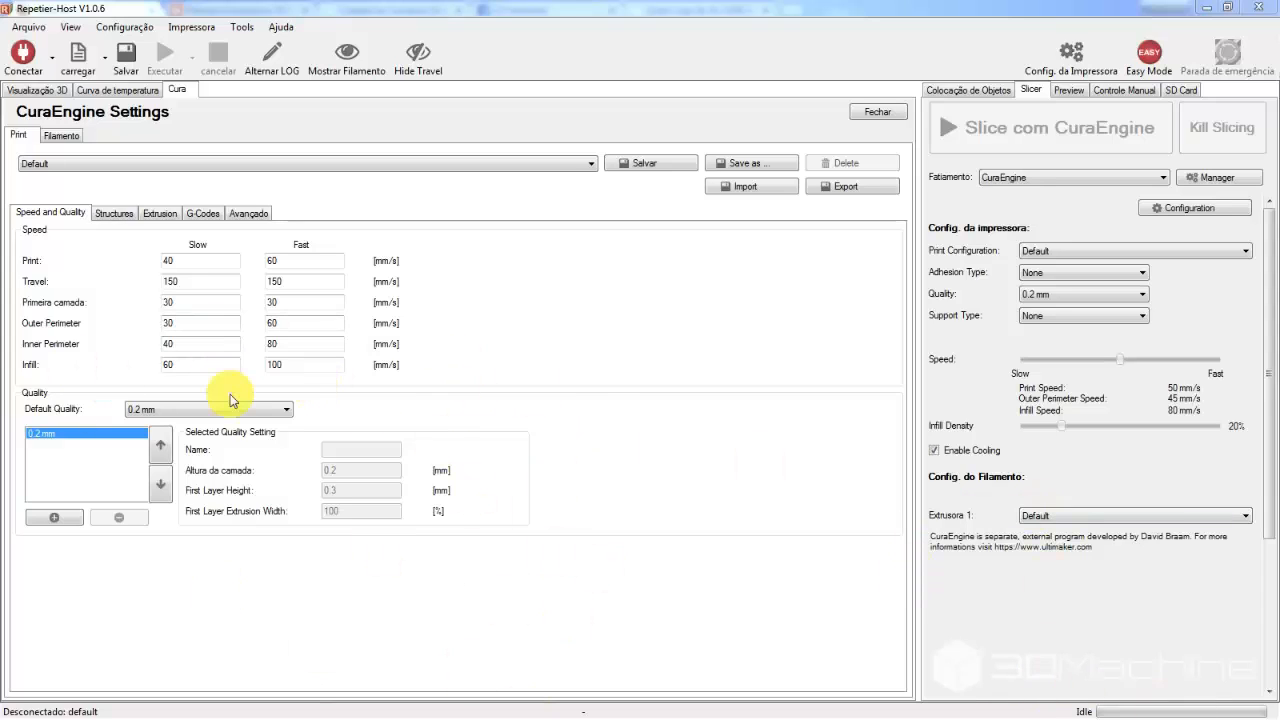
Try other travel speeds for the slow and fast profiles, entering 120 mm/s as the fast value.
double_click(178, 281)
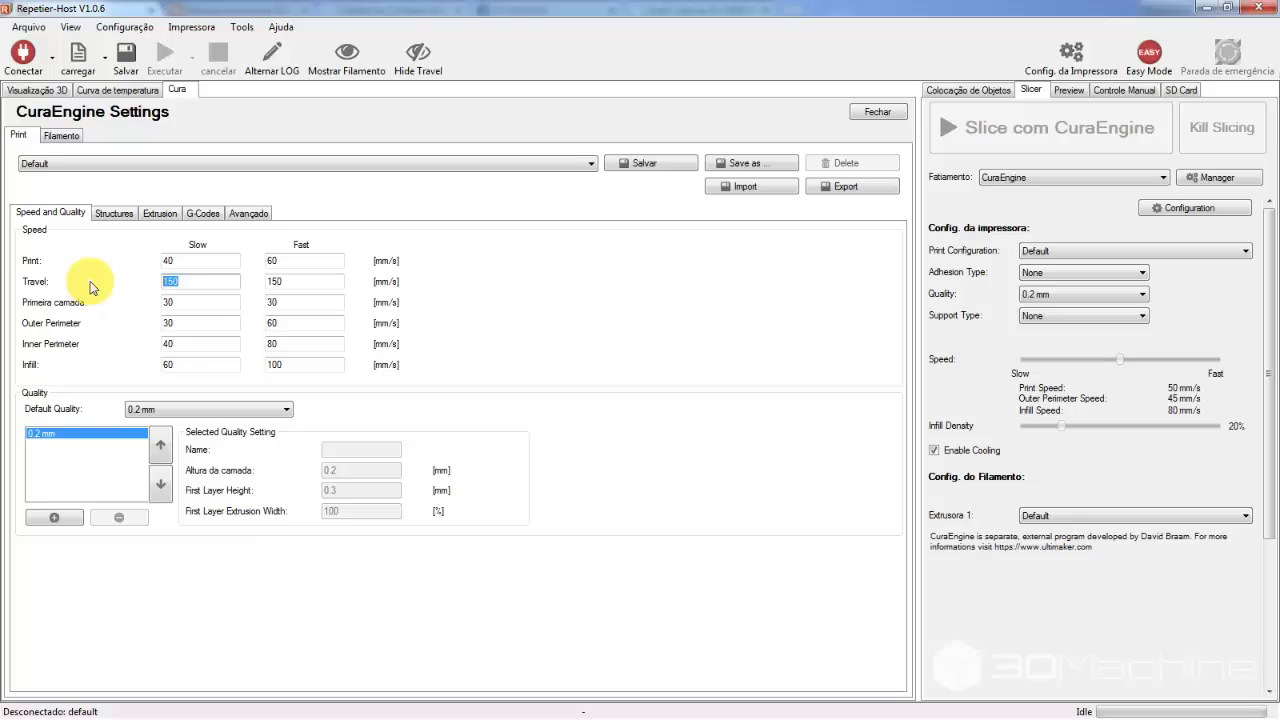
type("10")
double_click(272, 281)
type("120")
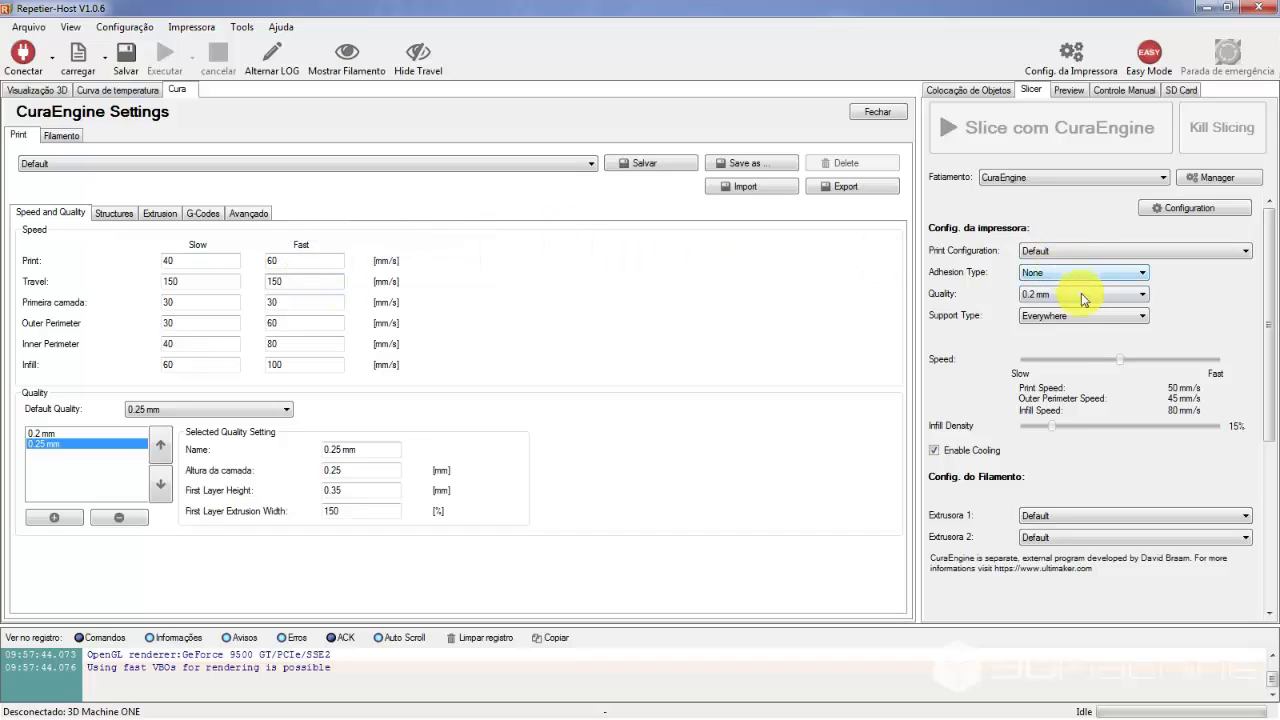
Try the overall print speed at several points between Slow and Fast, finishing at the slowest setting.
mouse_move(1118, 360)
left_mouse_down()
mouse_move(1025, 366)
mouse_move(1272, 355)
mouse_move(1084, 358)
mouse_move(1143, 357)
mouse_move(1117, 360)
left_mouse_up()
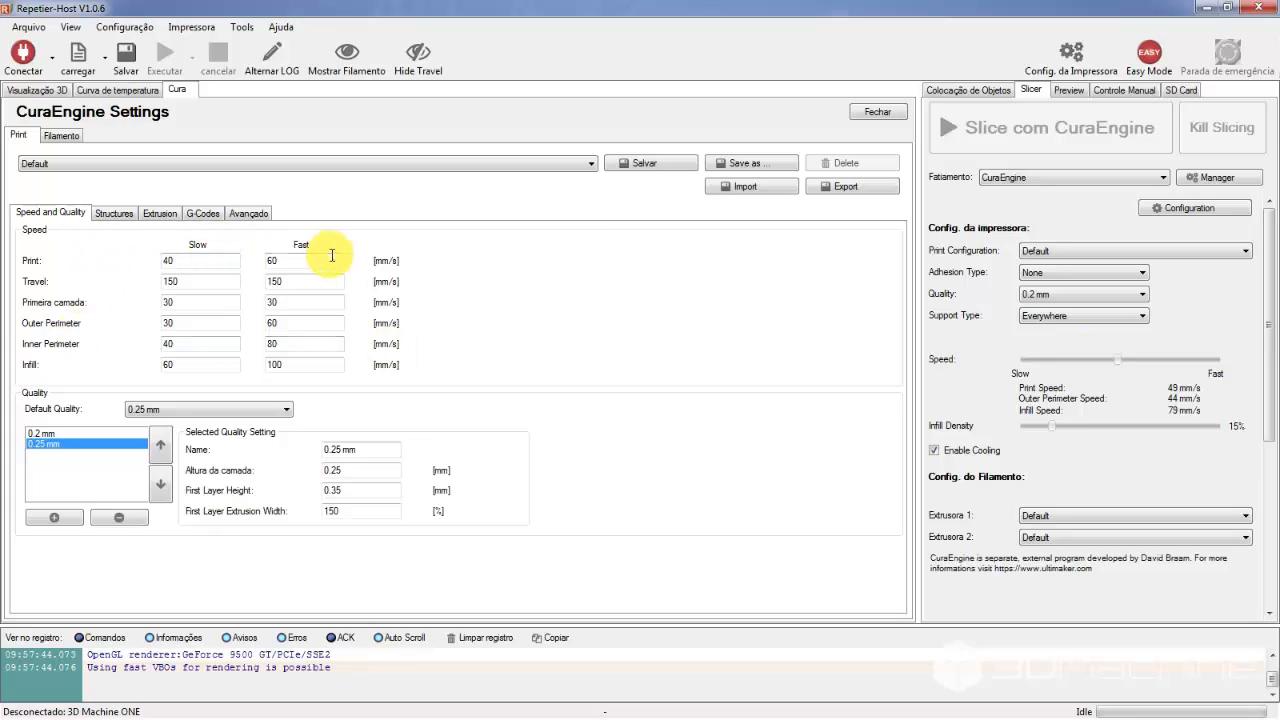
left_click_drag(1117, 360, 1115, 365)
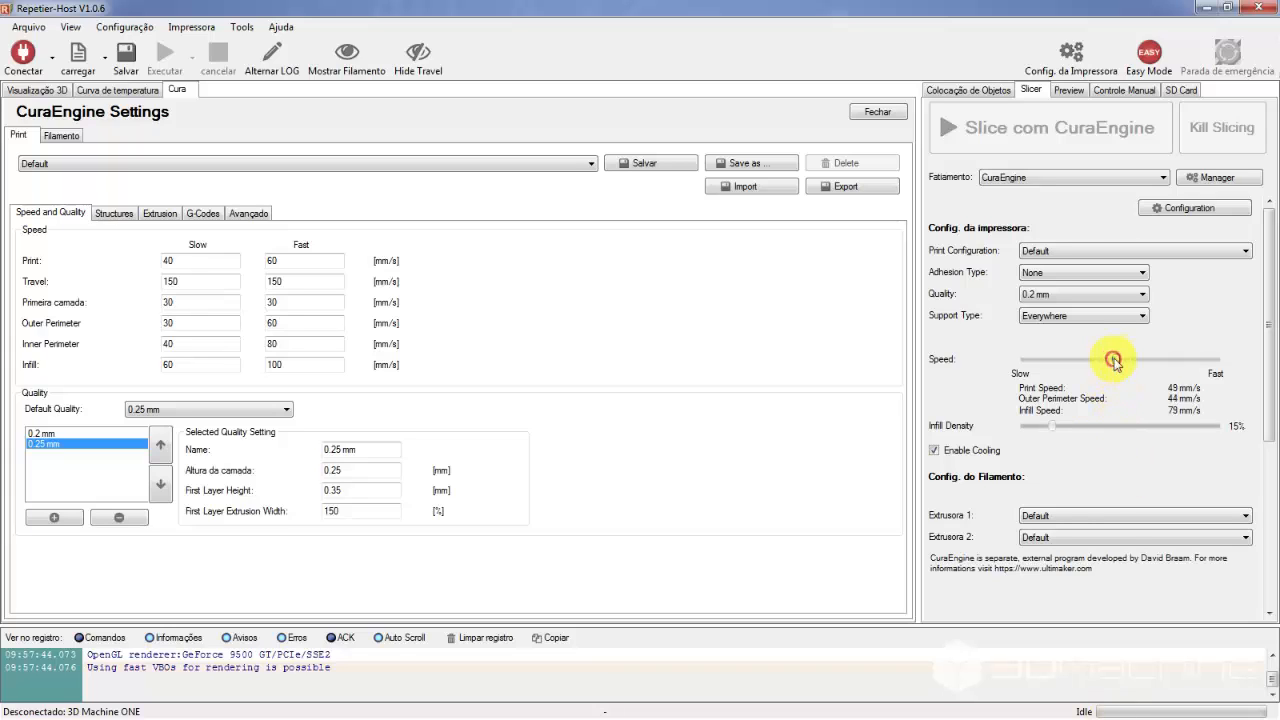
left_click_drag(1109, 357, 934, 363)
left_click(1217, 358)
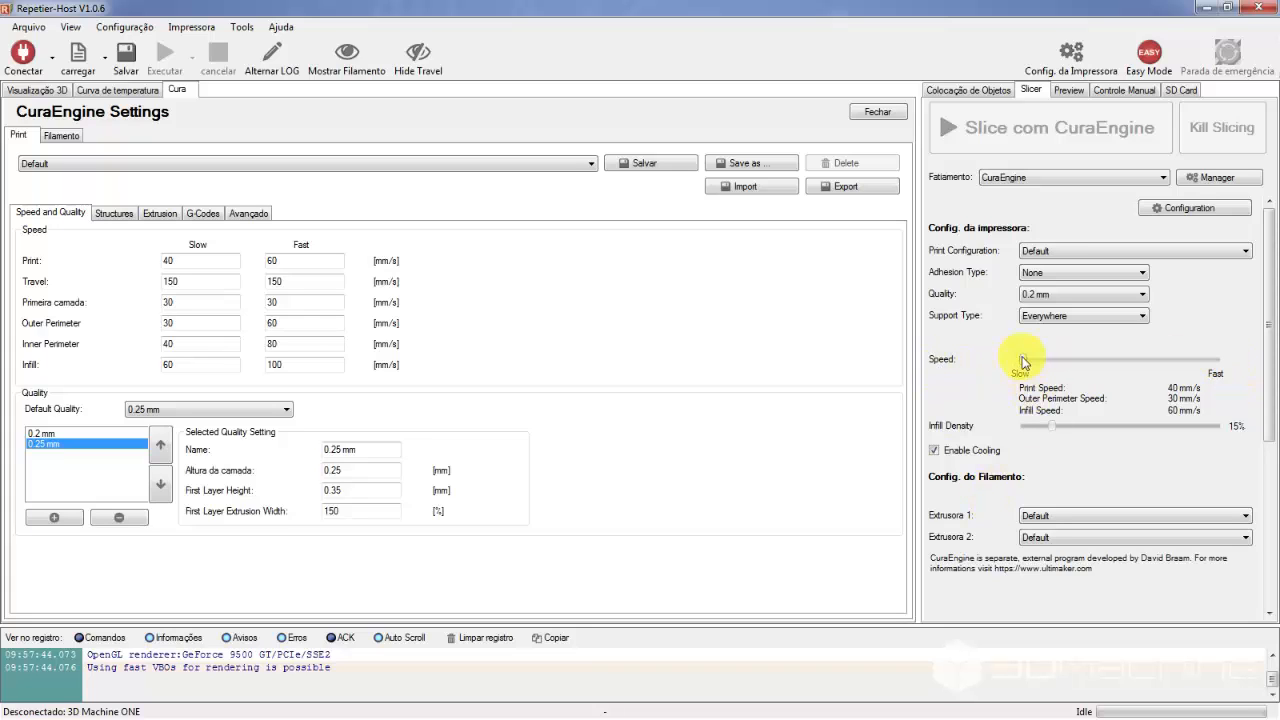
left_click_drag(1021, 359, 1114, 360)
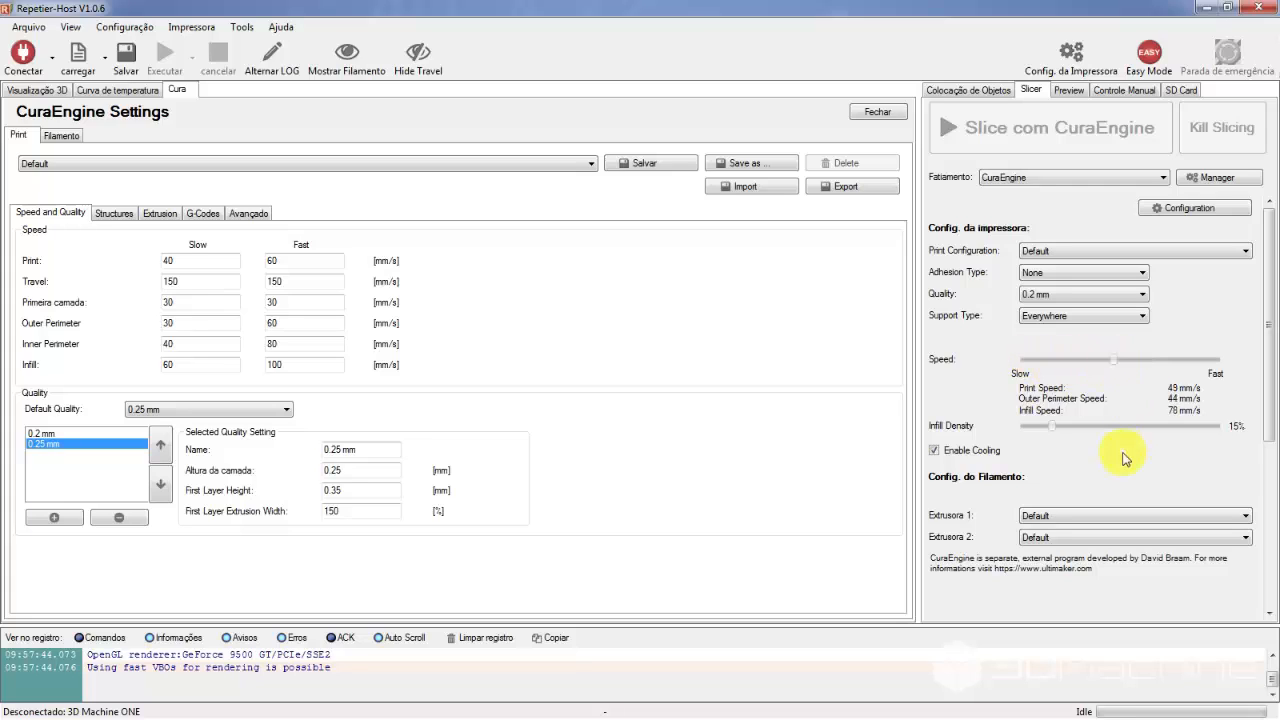
left_click(1197, 360)
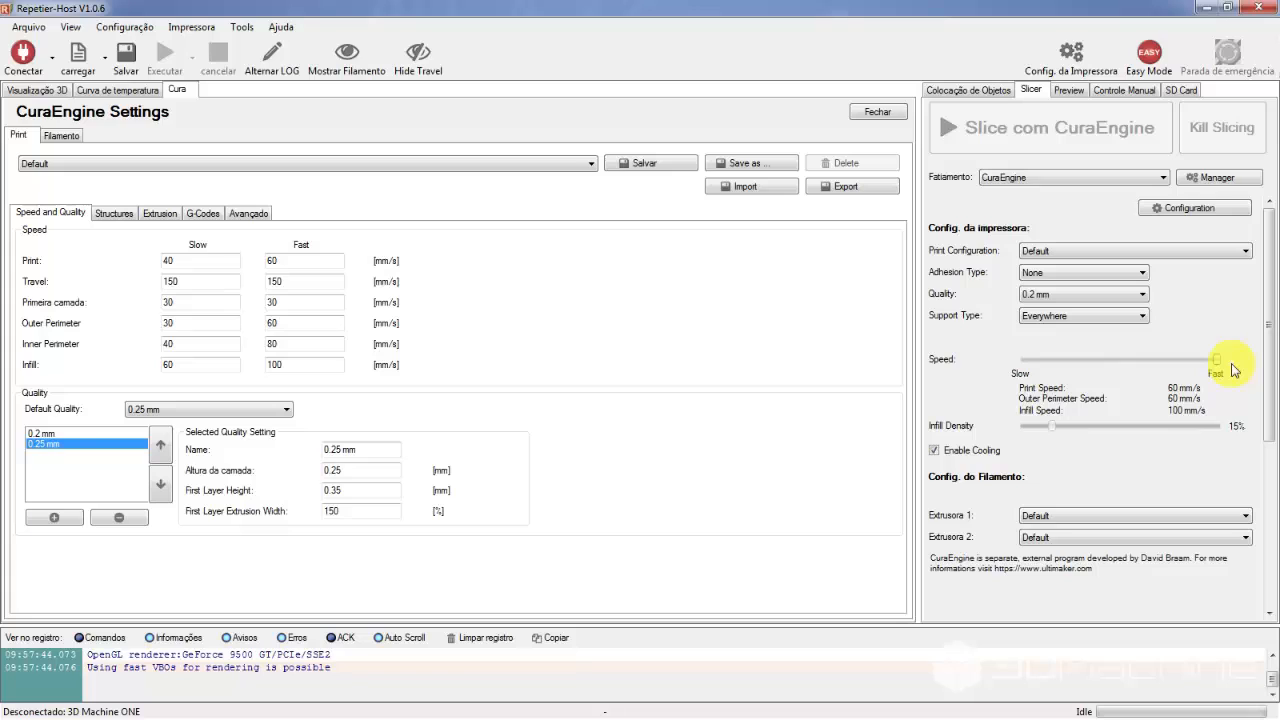
left_click_drag(1216, 360, 998, 368)
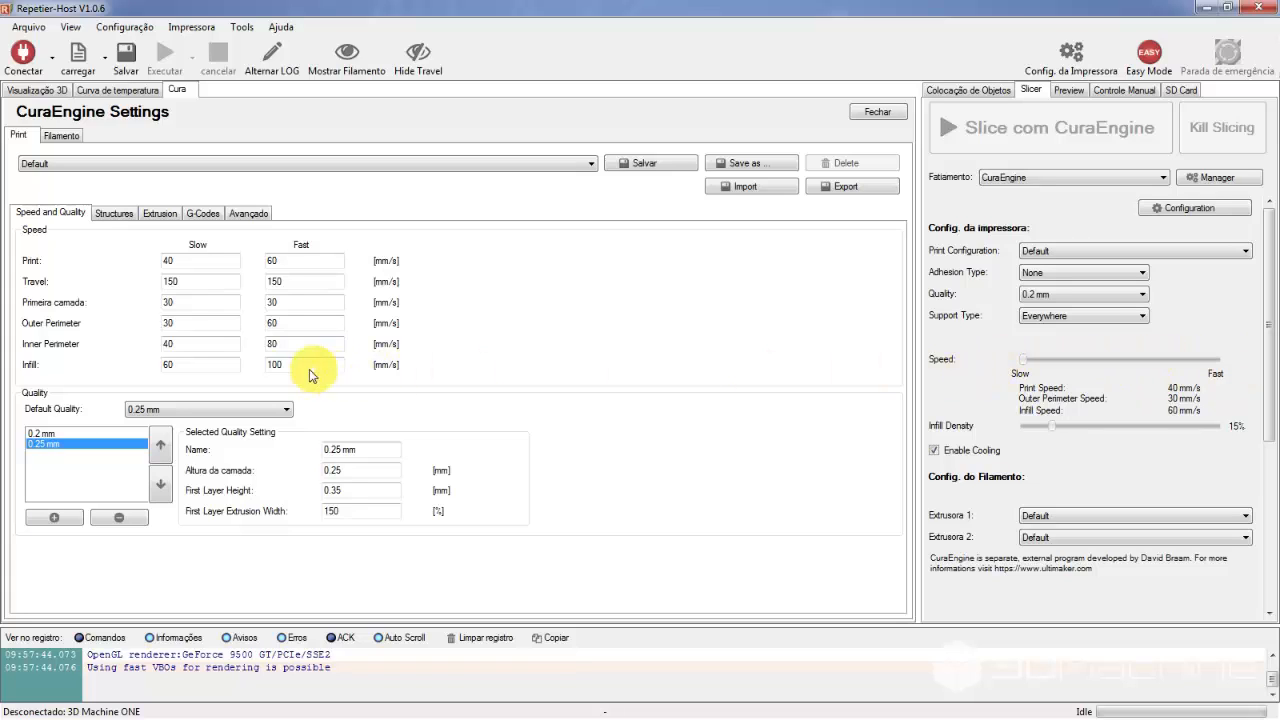
Add a quality preset named 0.3 mm with layer height 0.3 mm, first layer height 0.35 mm and first layer extrusion width 150%.
left_click(56, 518)
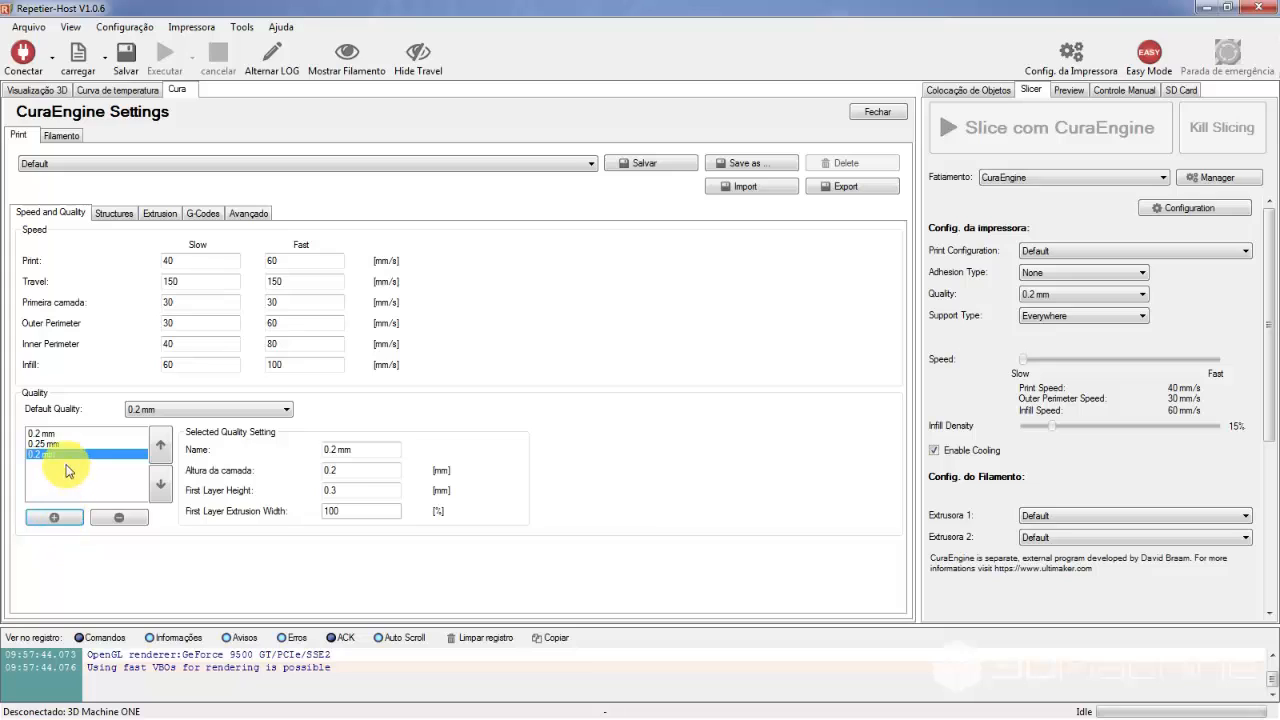
left_click(333, 448)
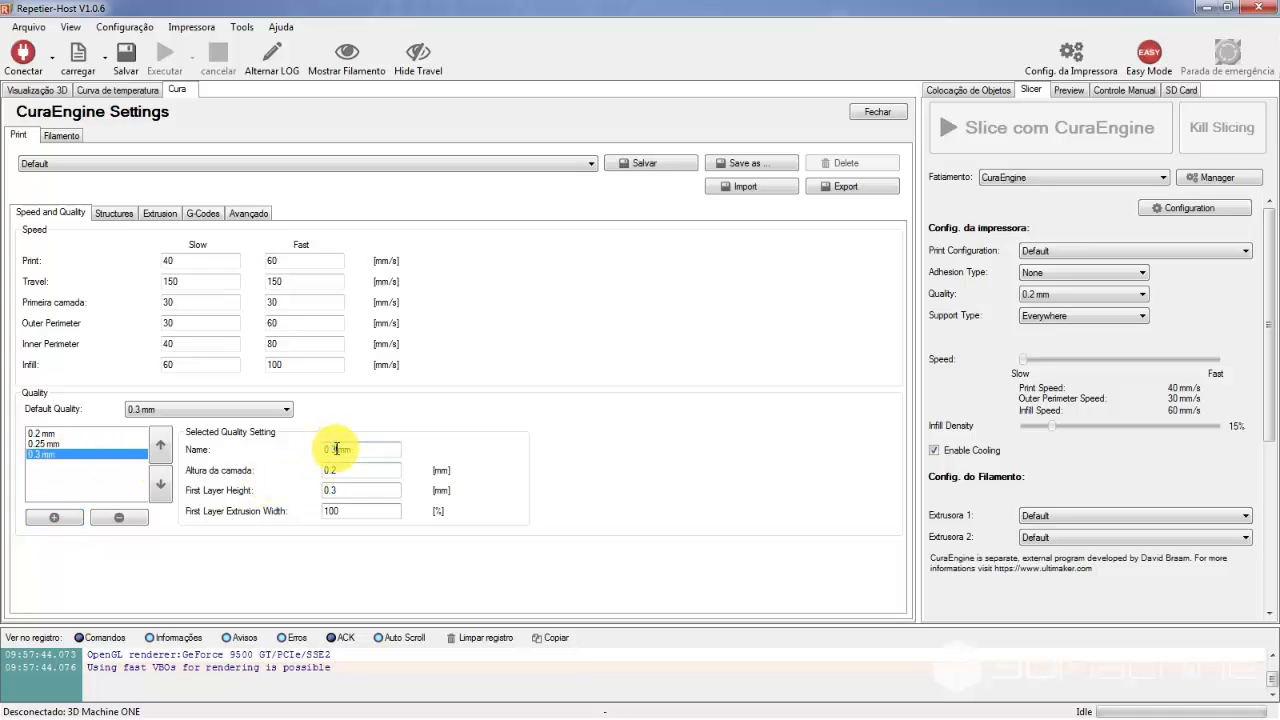
type("3")
left_click_drag(342, 469, 333, 469)
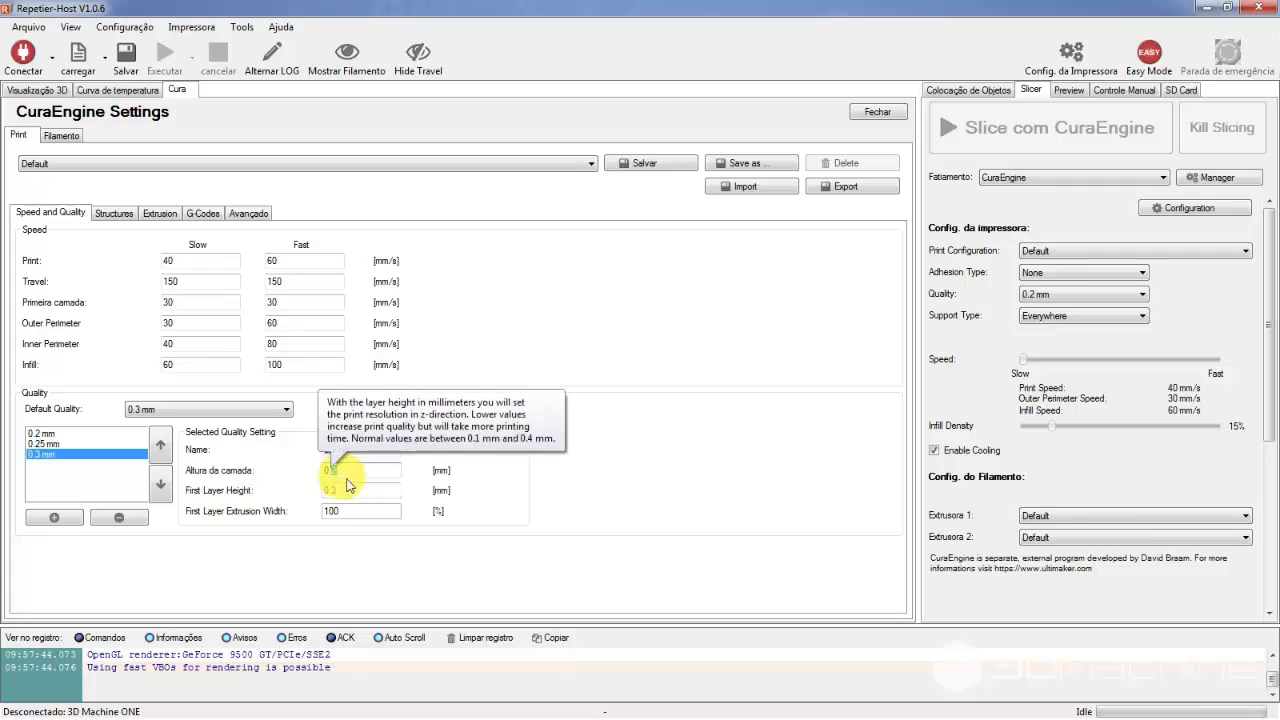
type("3")
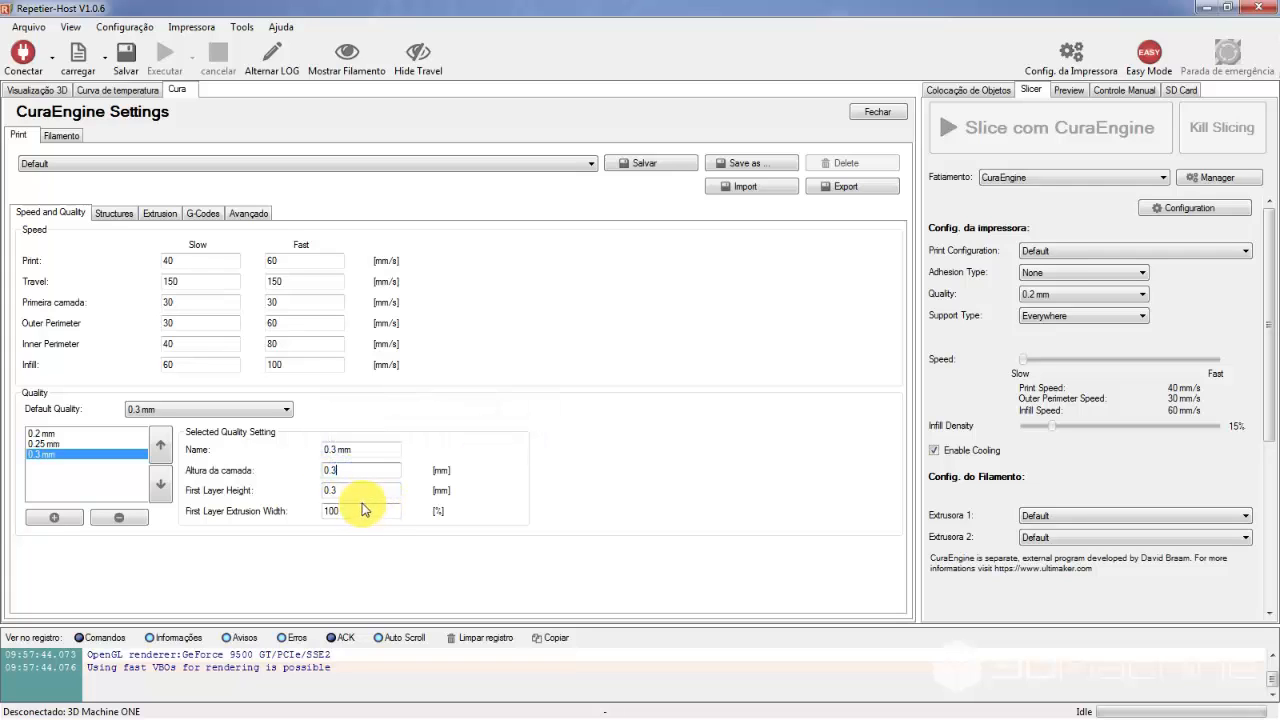
left_click_drag(351, 490, 334, 490)
type("35")
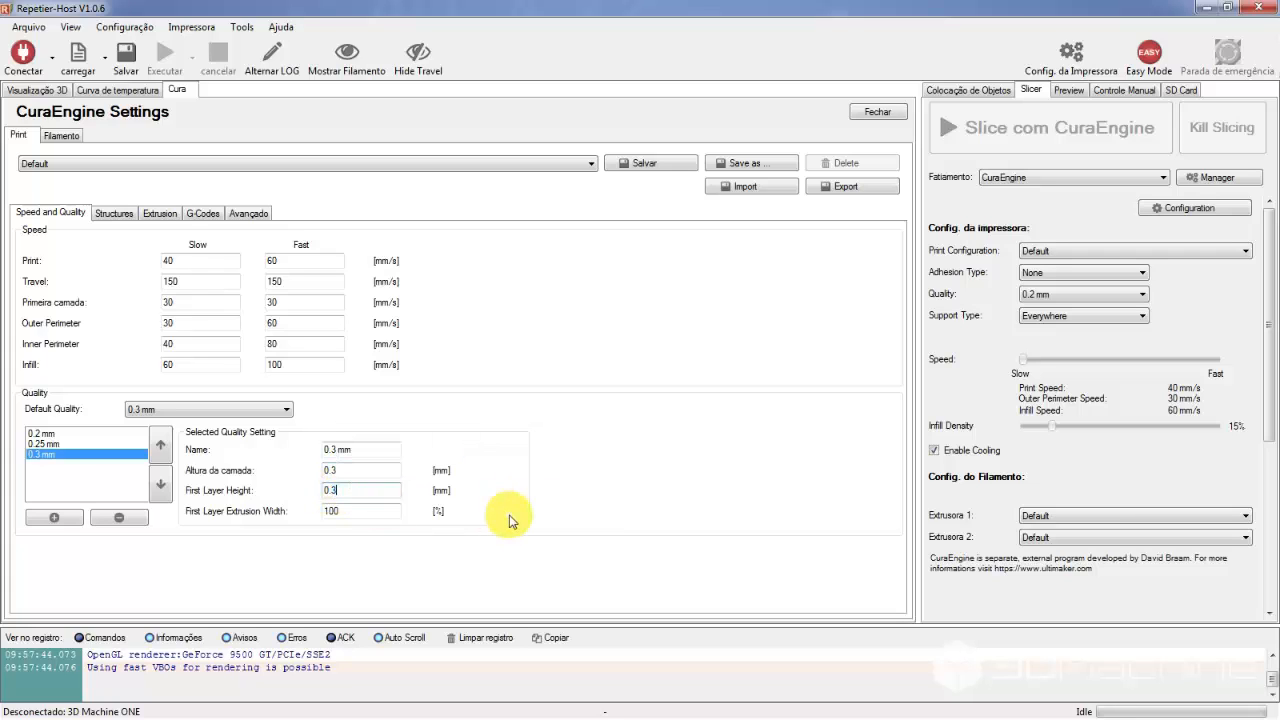
left_click_drag(357, 514, 292, 518)
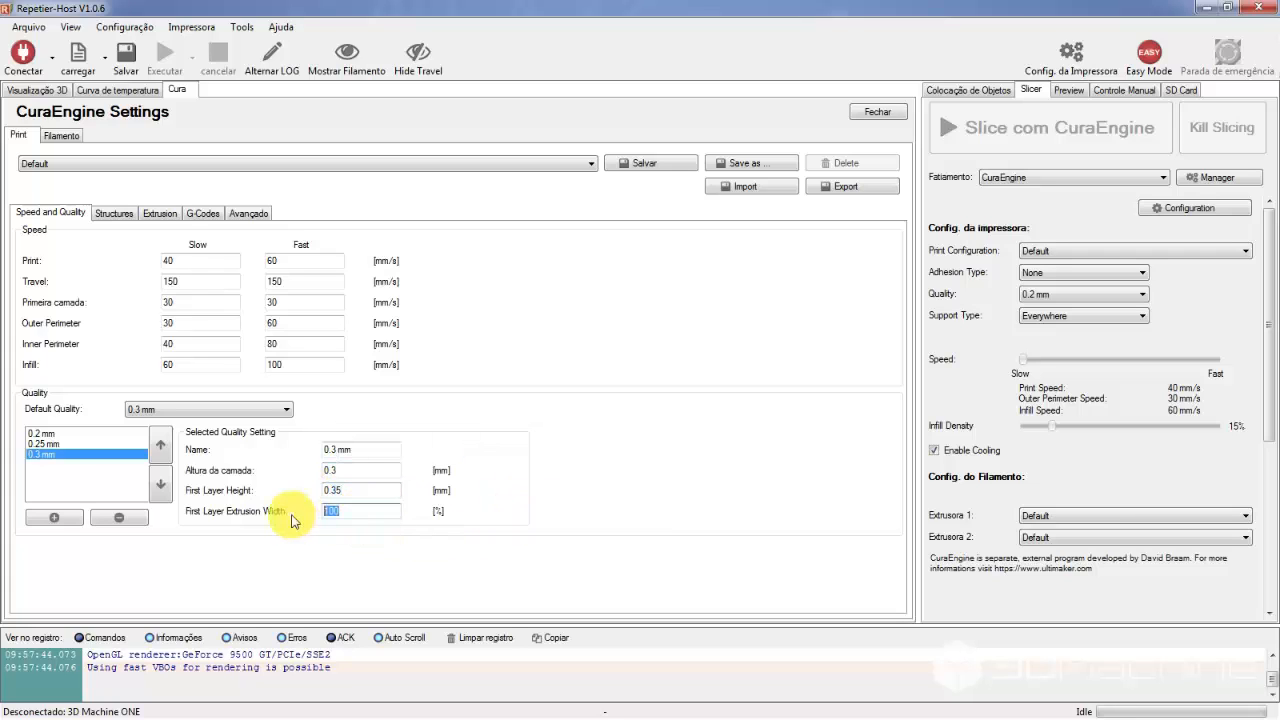
type("15")
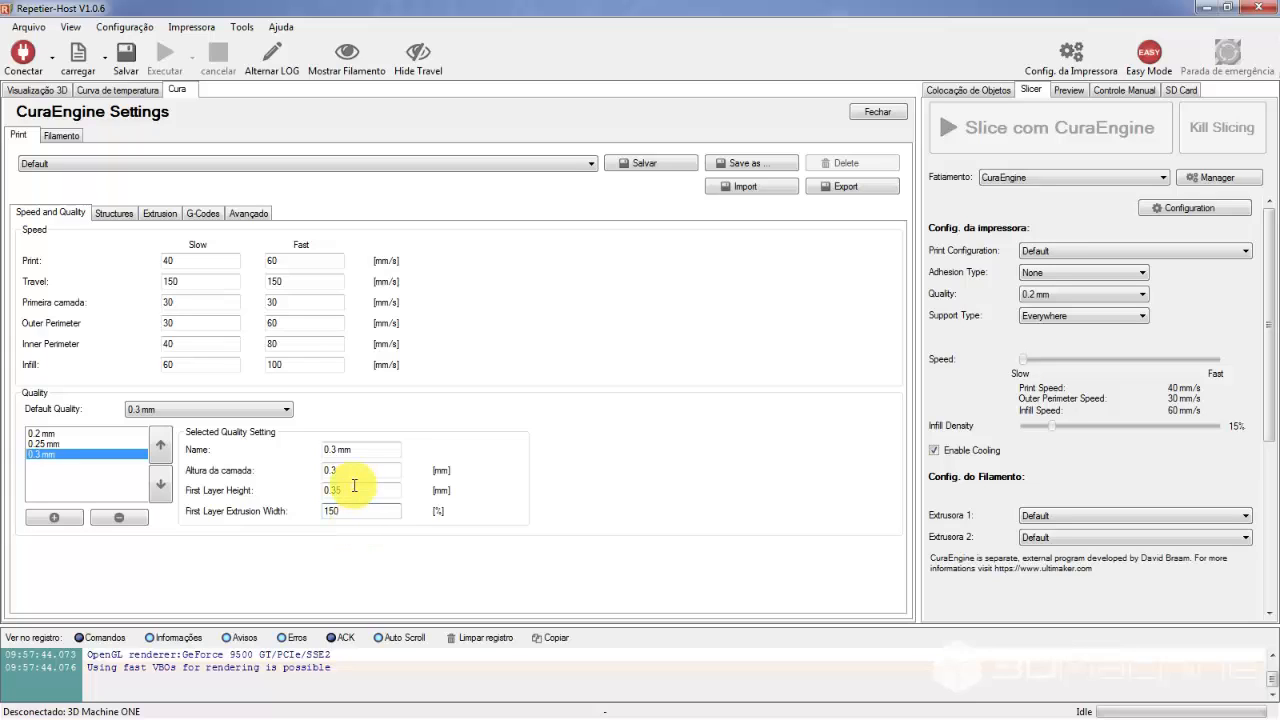
left_click(674, 352)
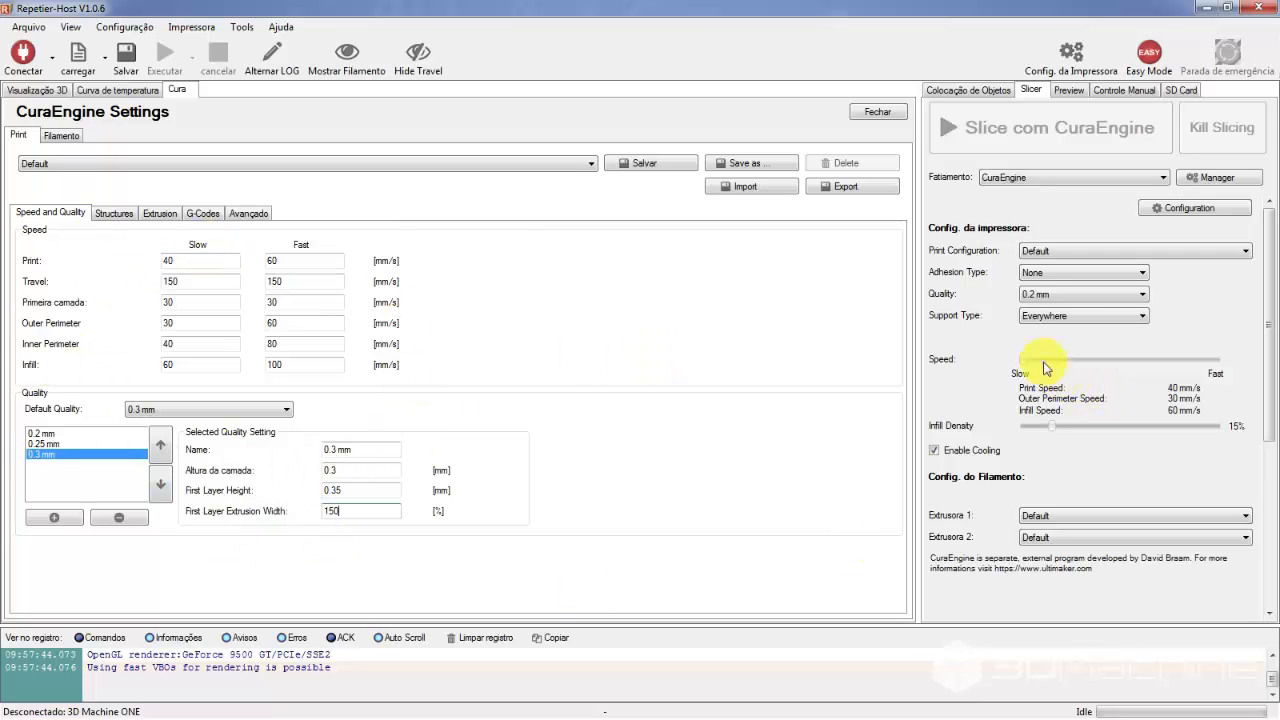
left_click_drag(1022, 358, 908, 357)
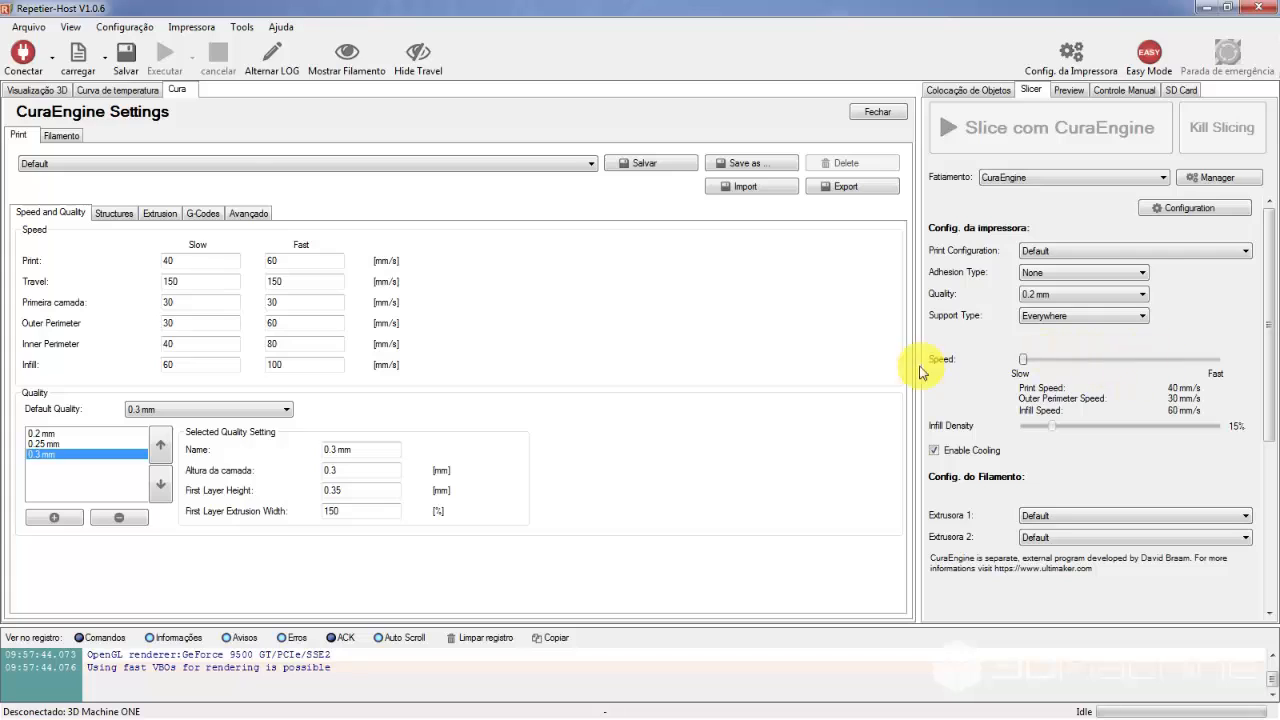
Review the structure settings for infill, support, skirt and raft, focusing on the shell thickness and top/bottom thickness.
left_click(126, 214)
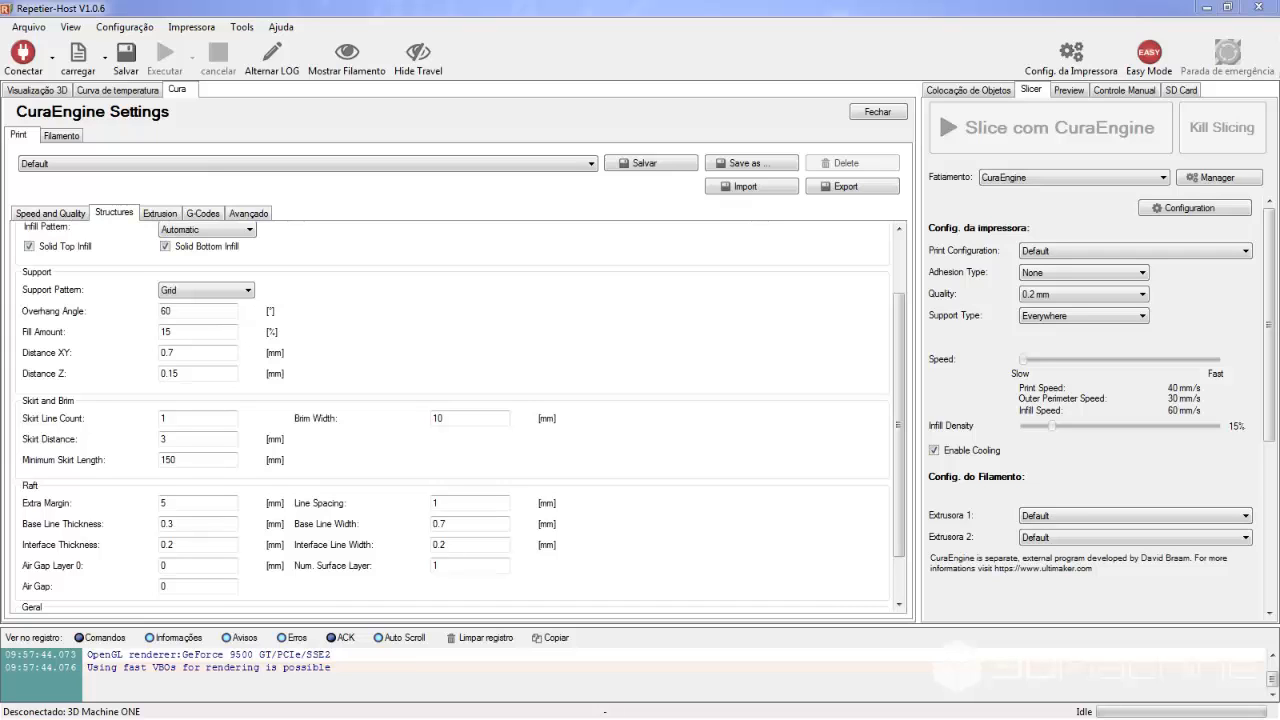
left_click_drag(906, 358, 920, 277)
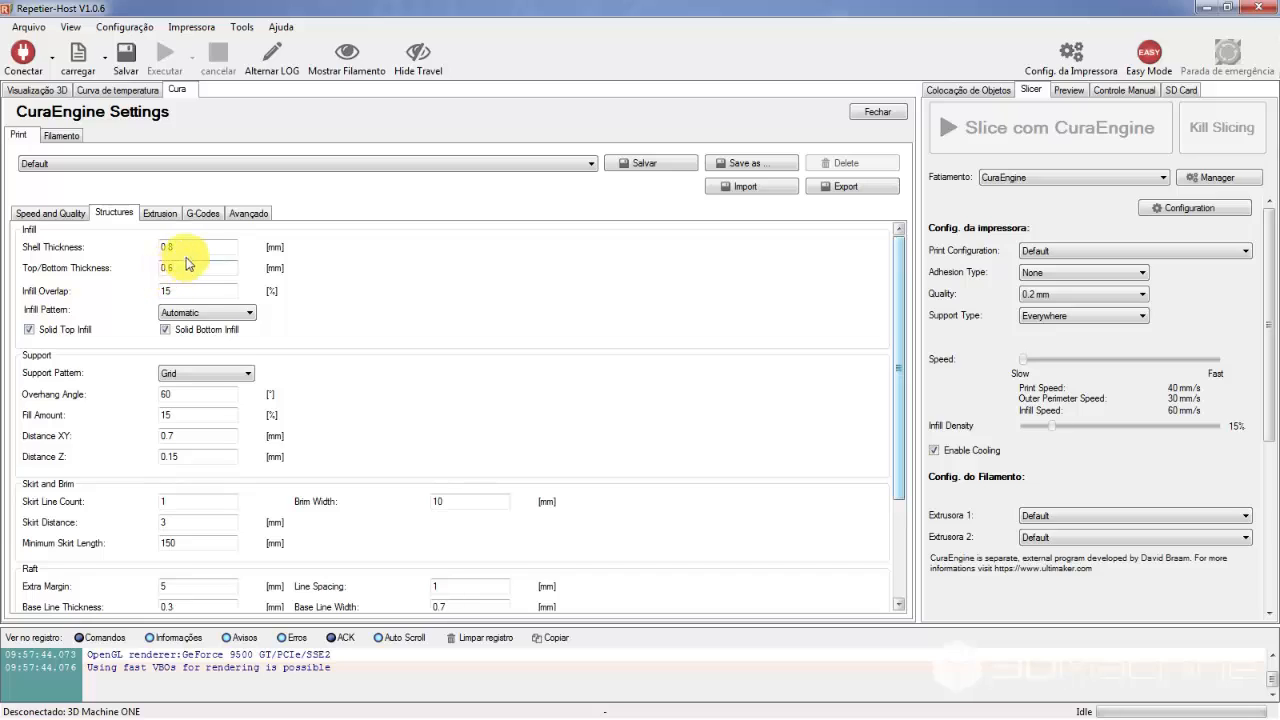
left_click_drag(190, 248, 121, 250)
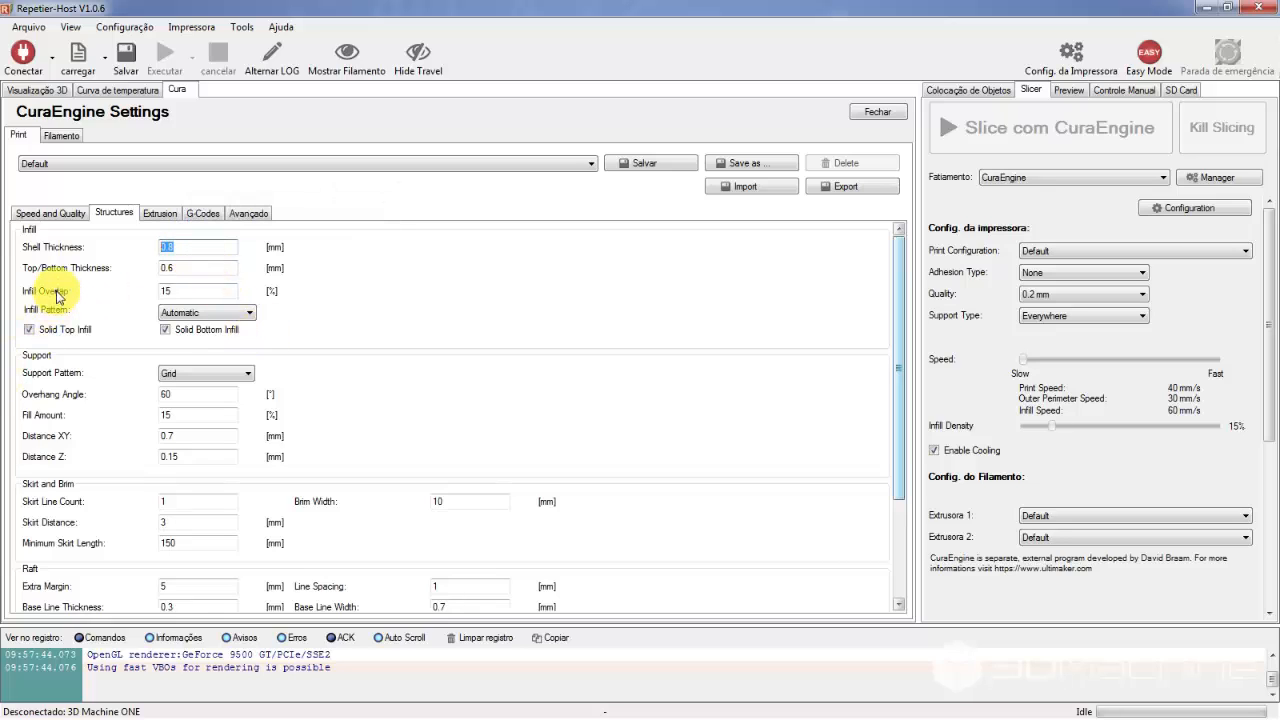
left_click(218, 269)
left_click_drag(218, 269, 85, 277)
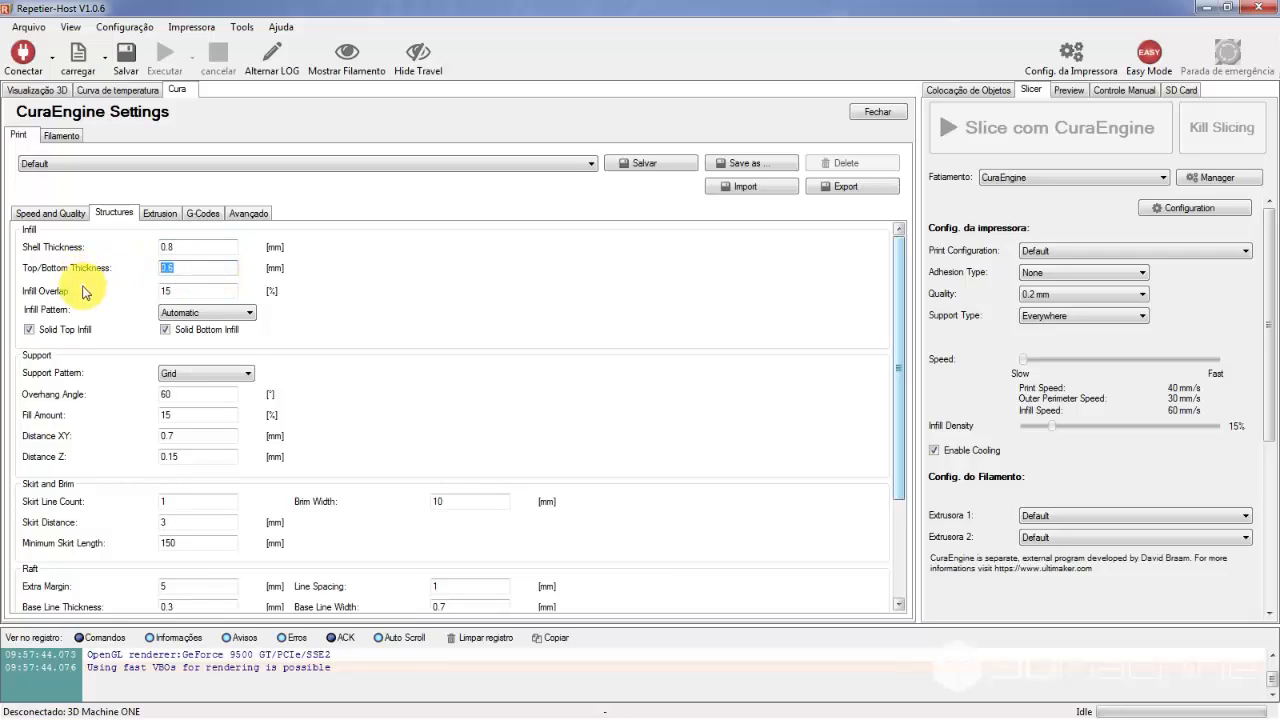
Compare the 0.2 mm and 0.25 mm quality presets and make 0.2 mm the default quality.
left_click(44, 218)
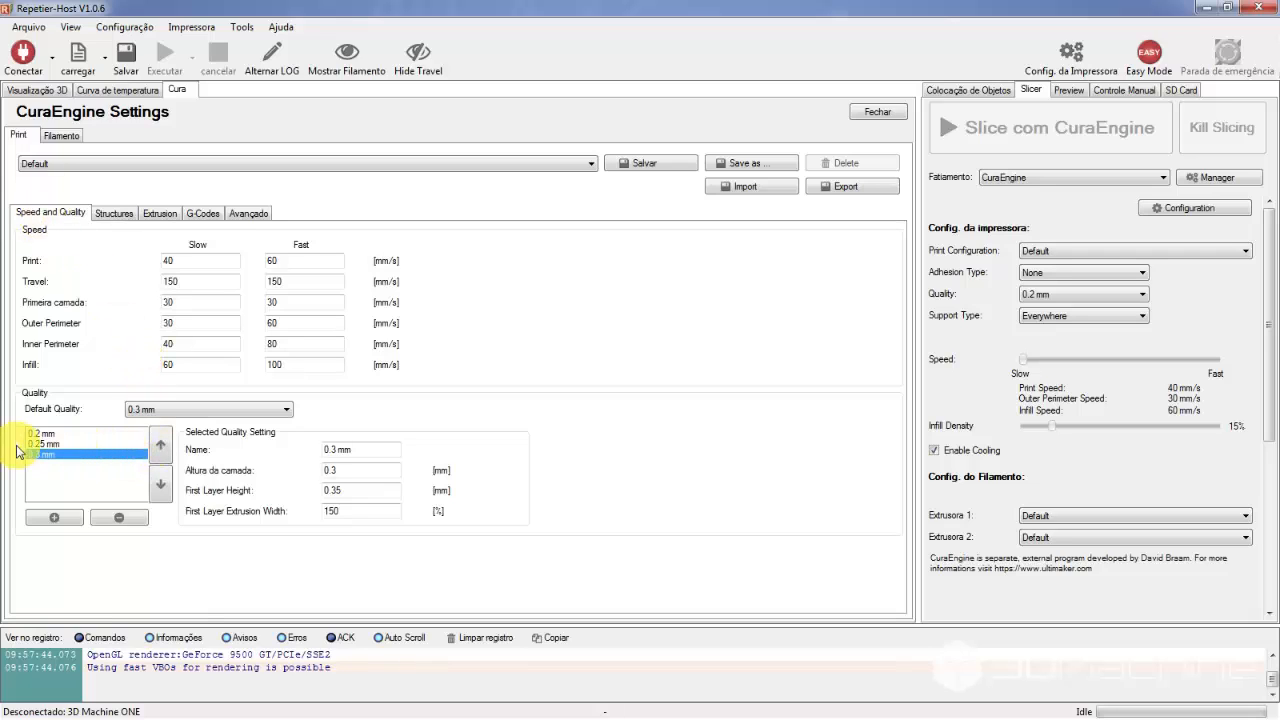
left_click(70, 434)
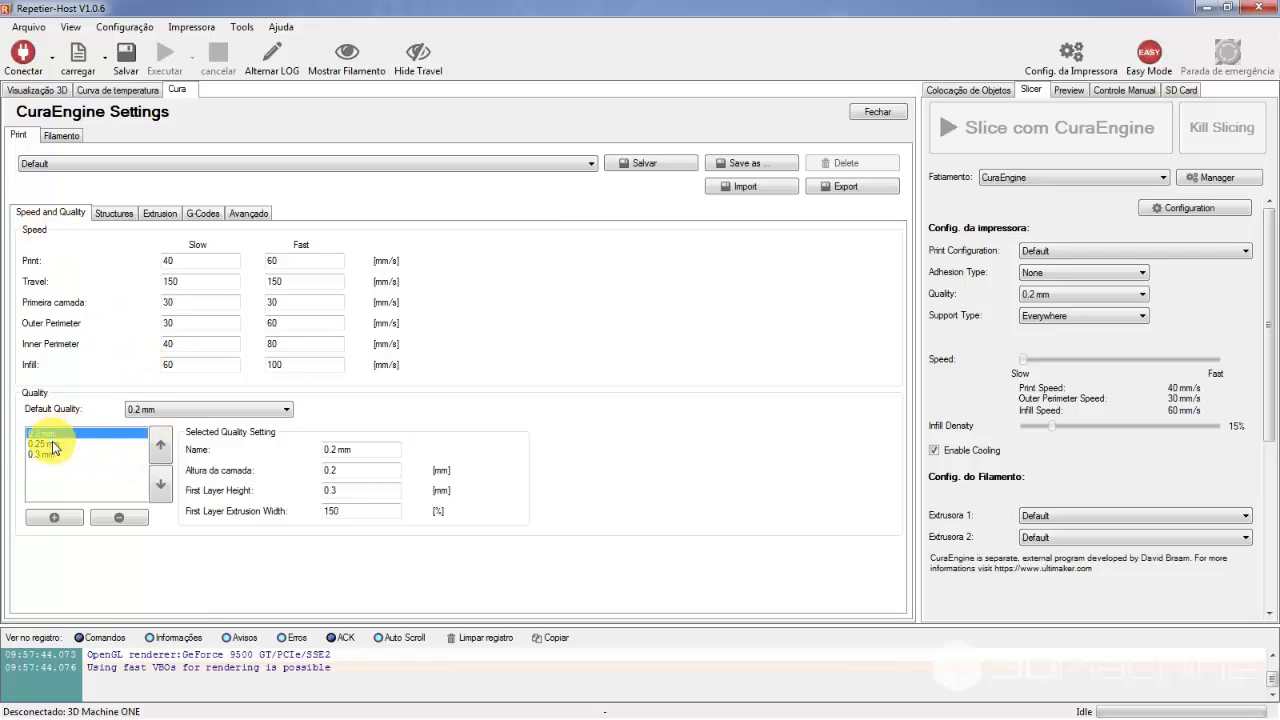
left_click(49, 444)
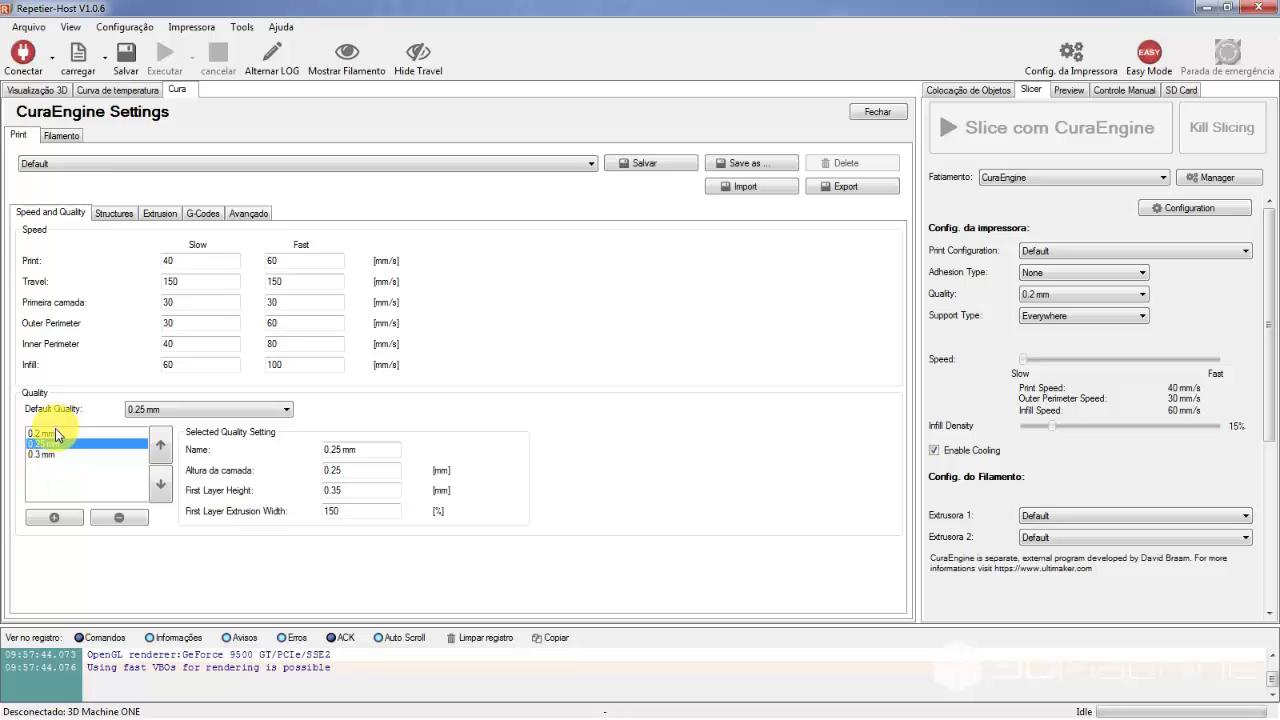
left_click(54, 432)
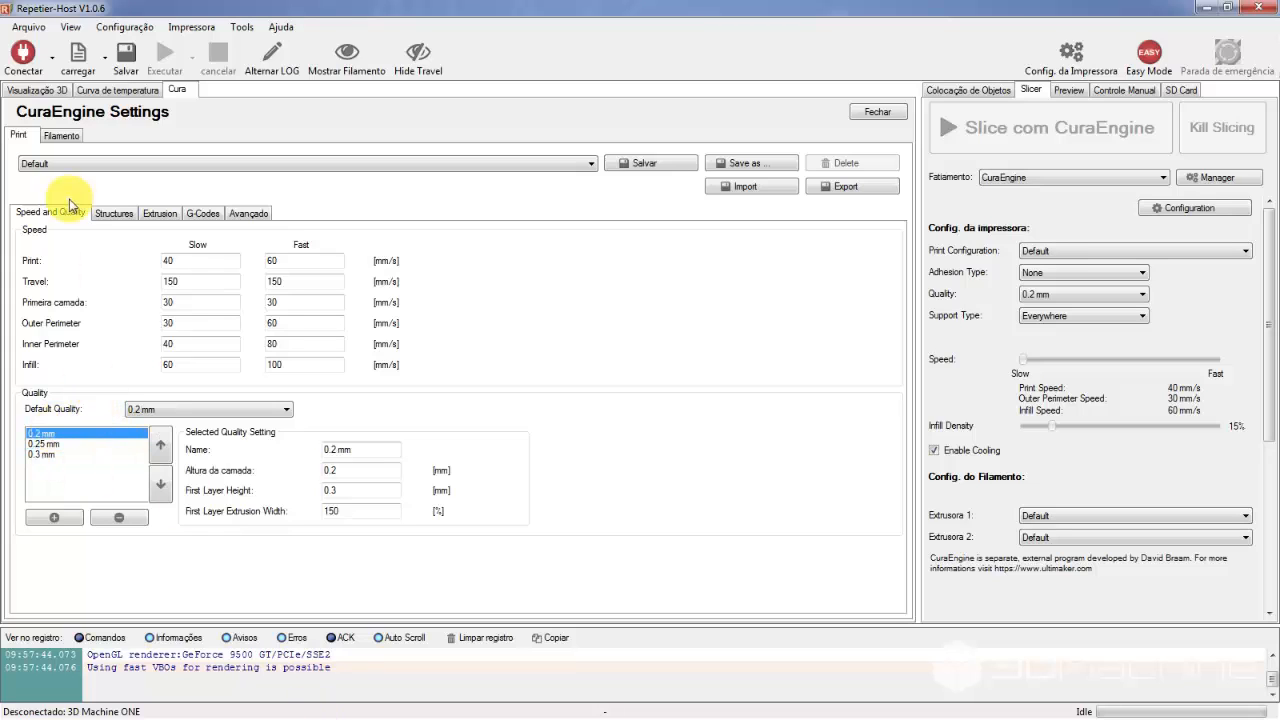
left_click(62, 137)
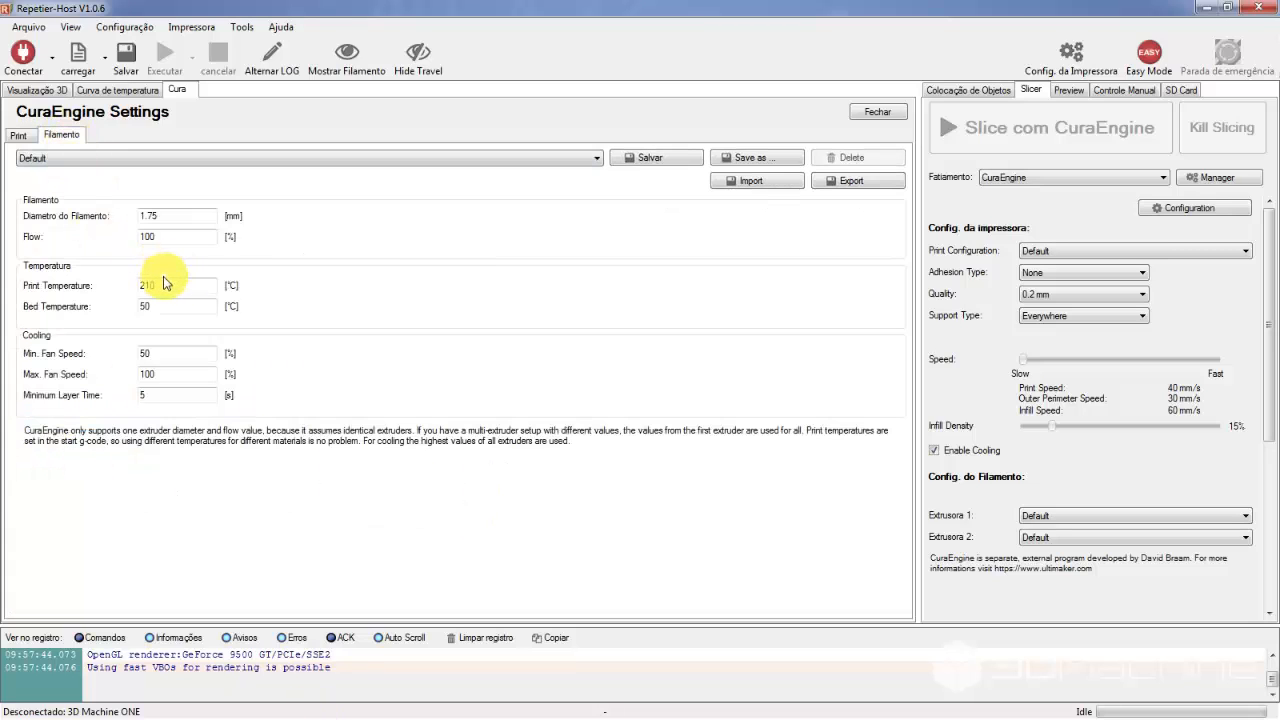
left_click(18, 135)
Set the top/bottom thickness in the infill structure settings to 0.6 mm.
left_click(113, 213)
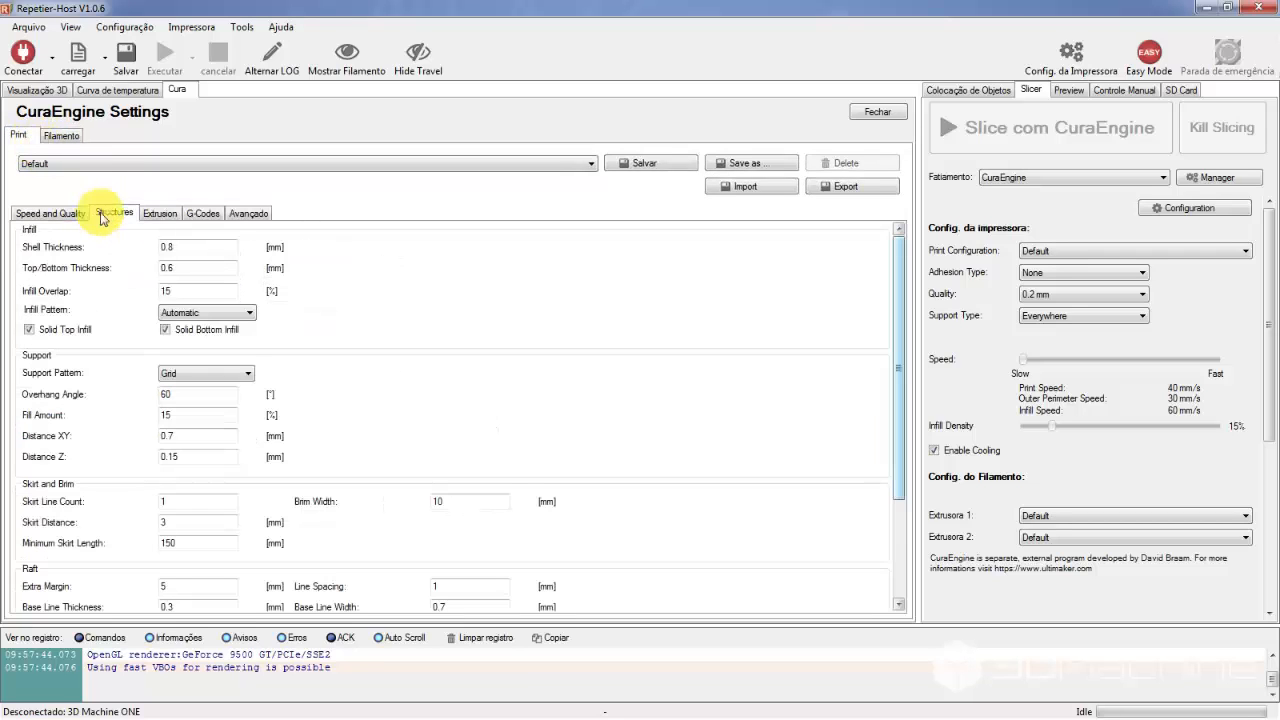
left_click_drag(187, 267, 106, 276)
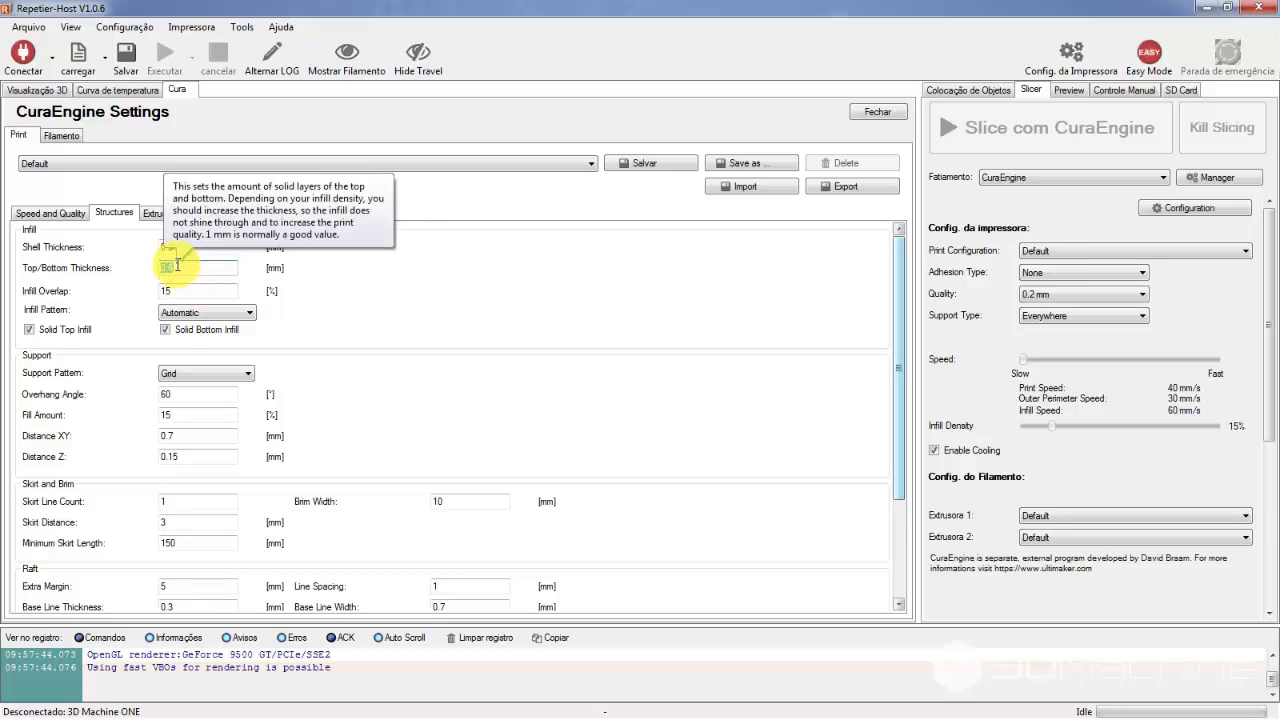
type("0.6")
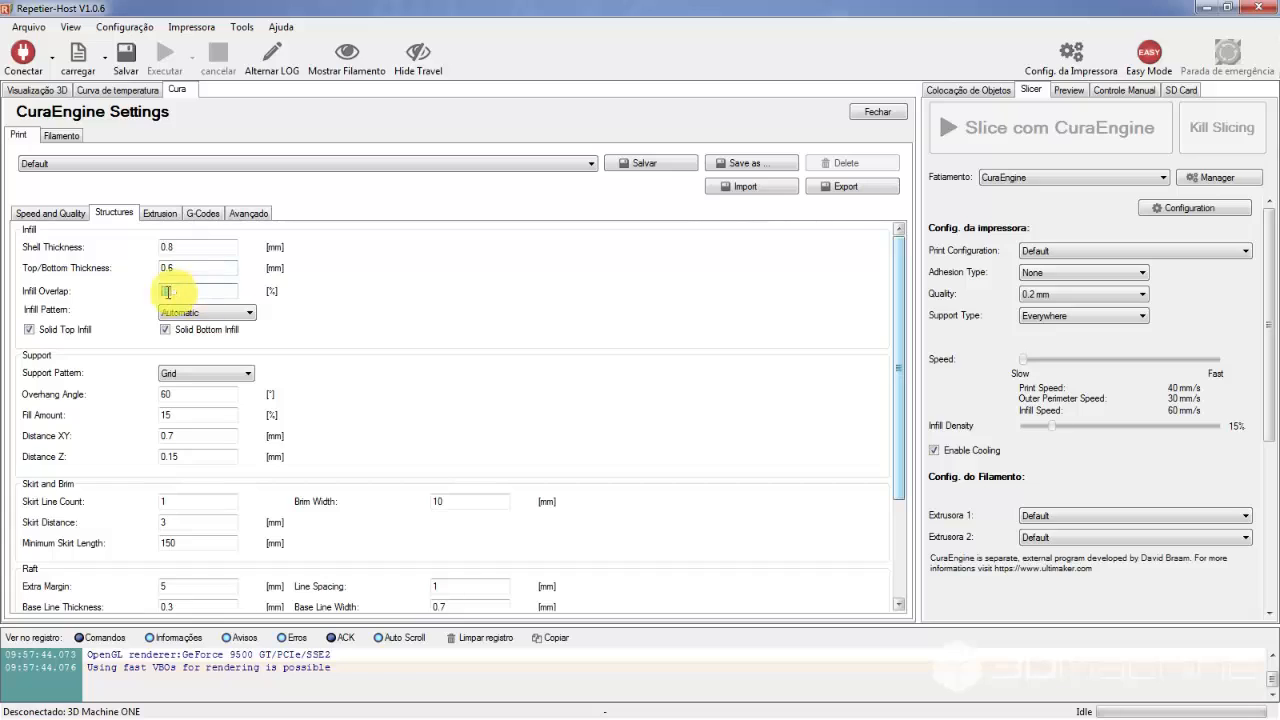
key("Tab")
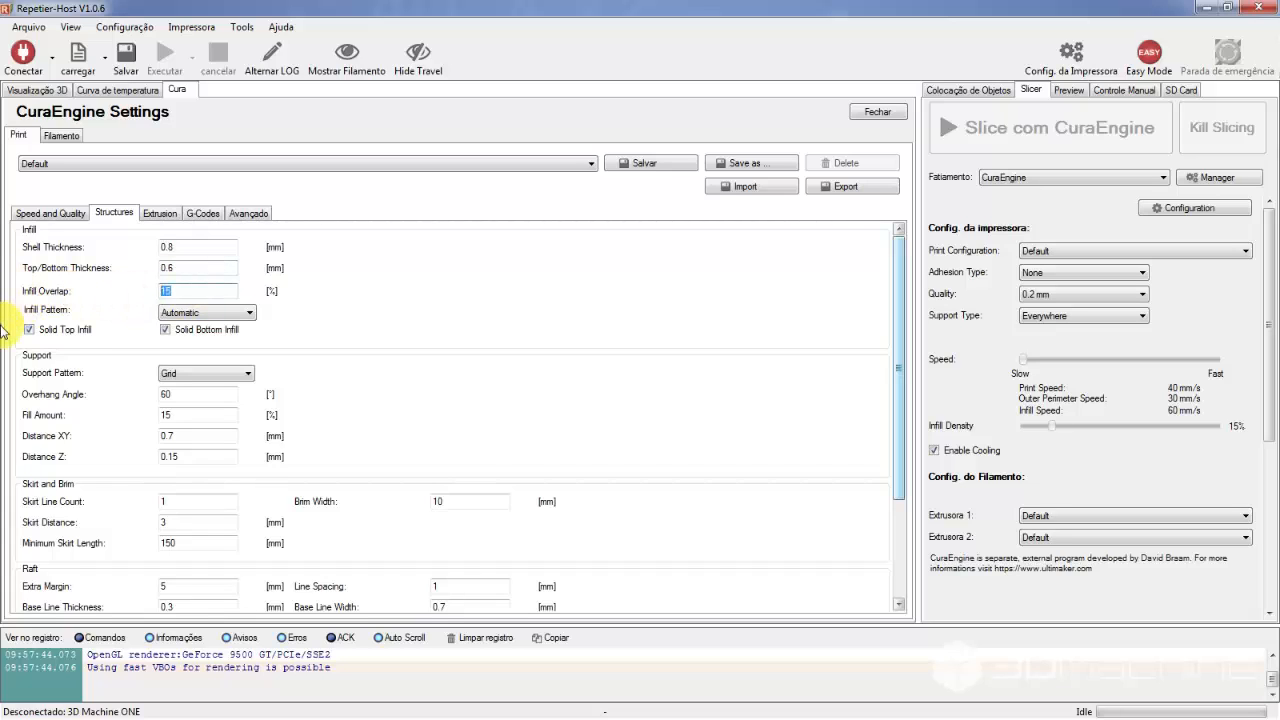
Set the infill density to 38%.
mouse_move(171, 314)
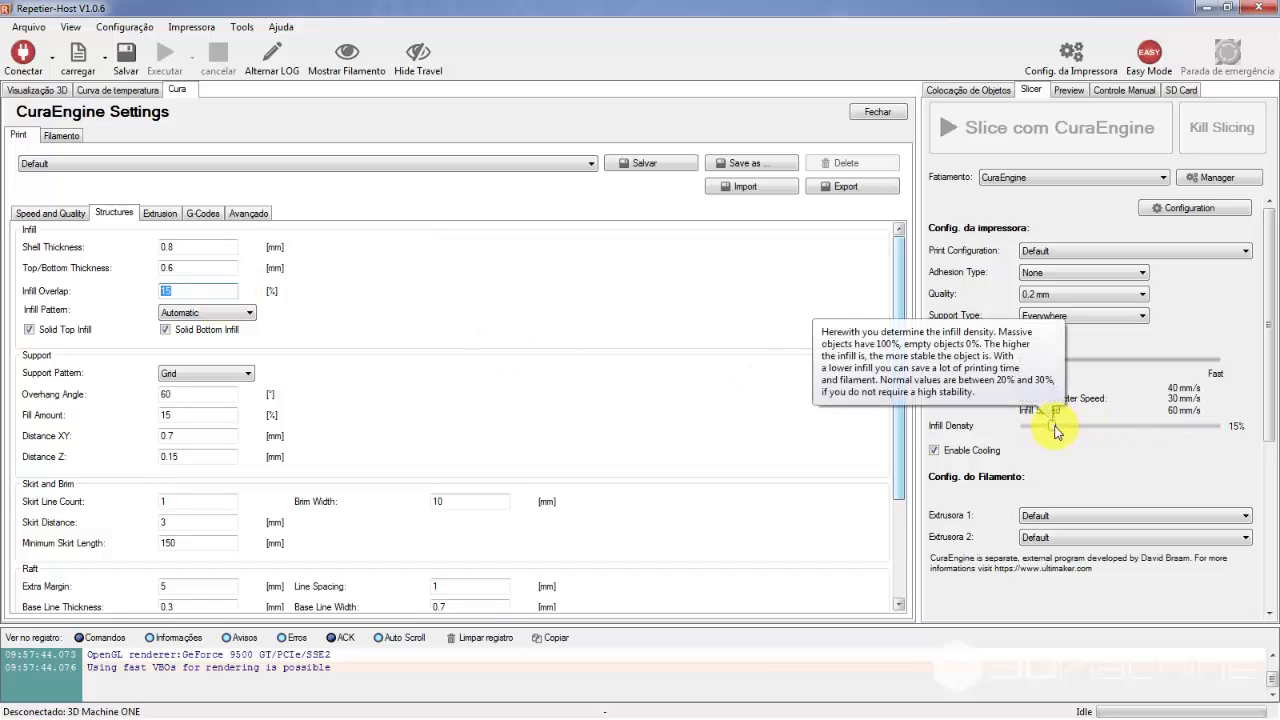
left_click_drag(1048, 425, 1097, 422)
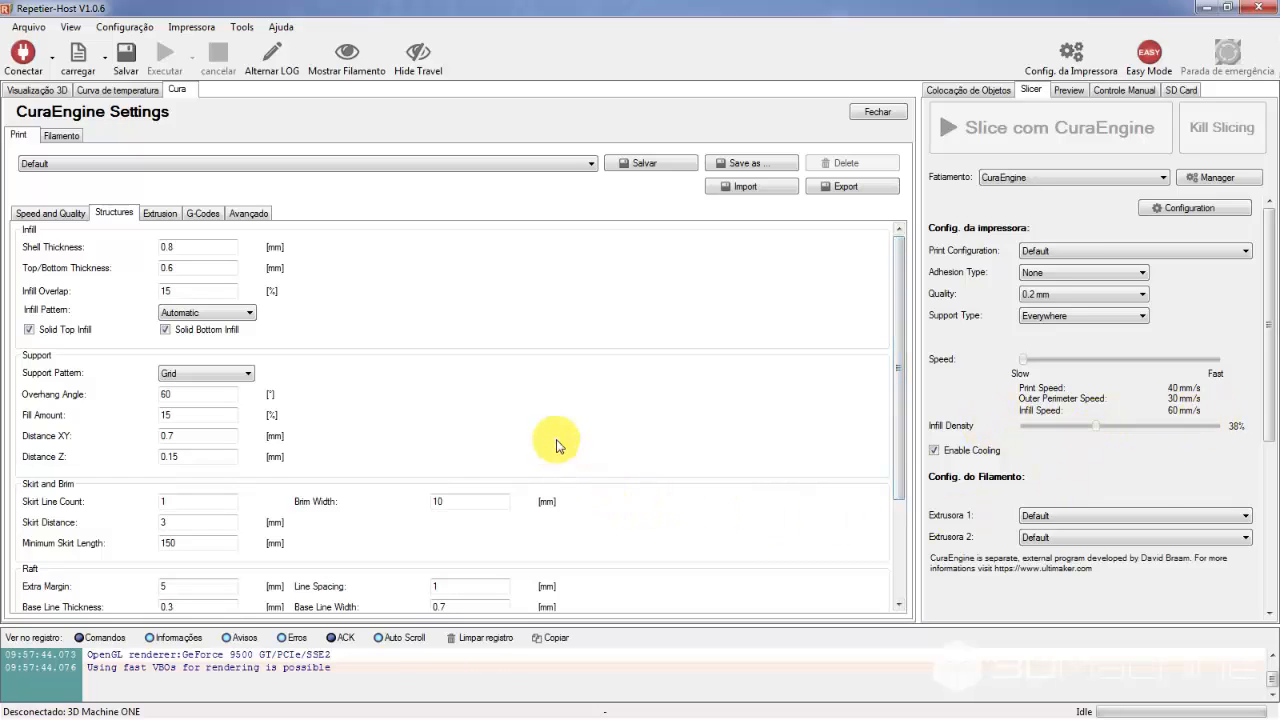
Set the infill pattern to Grid and toggle solid top infill off and back on.
left_click(246, 313)
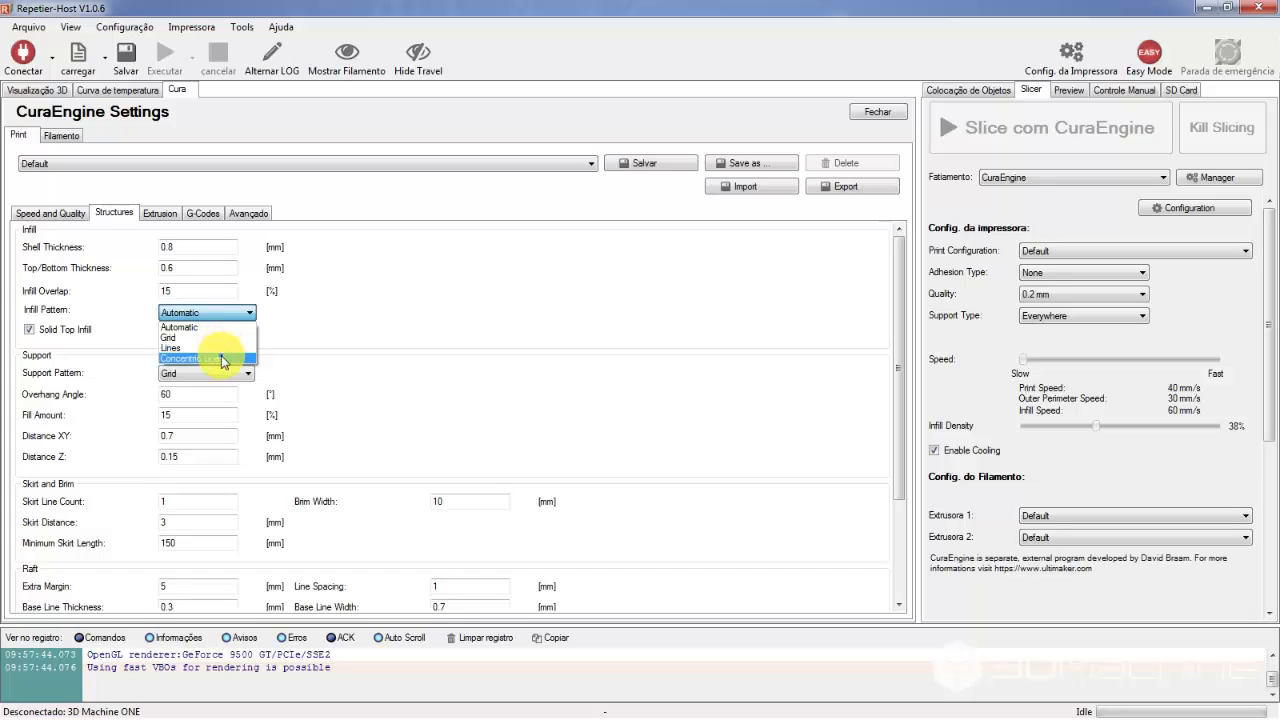
left_click(329, 334)
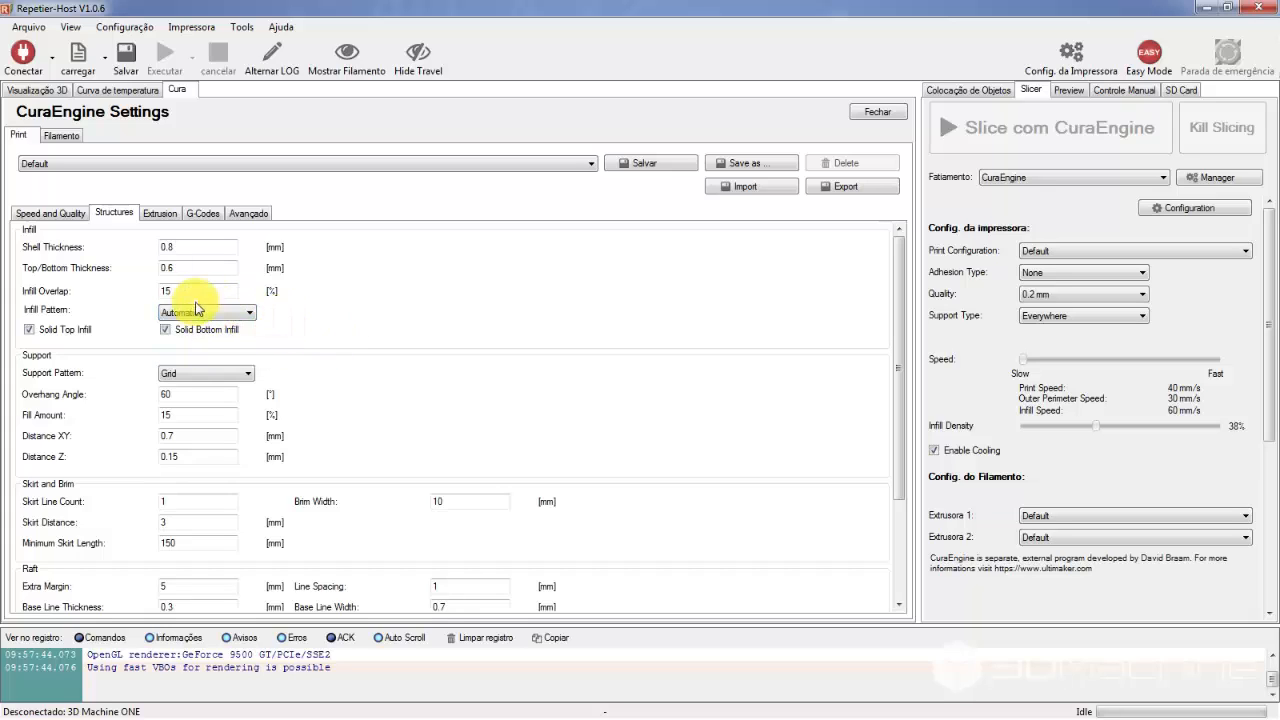
left_click(240, 313)
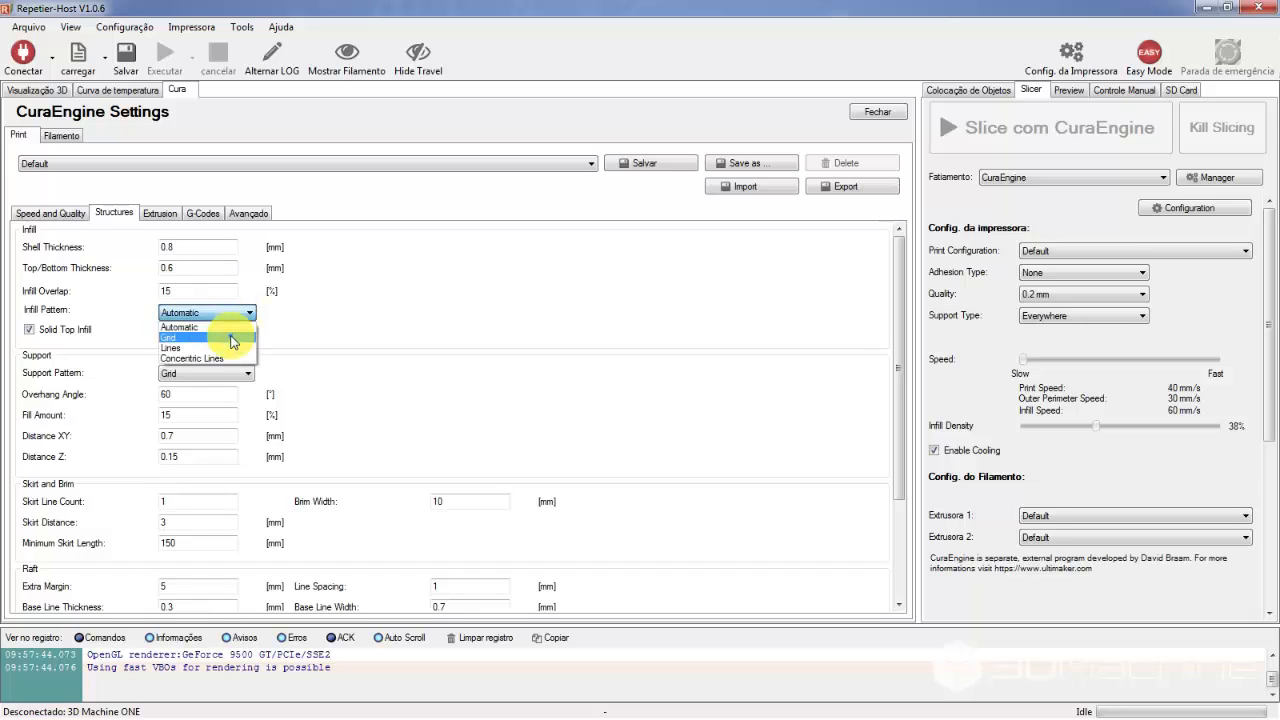
left_click(232, 339)
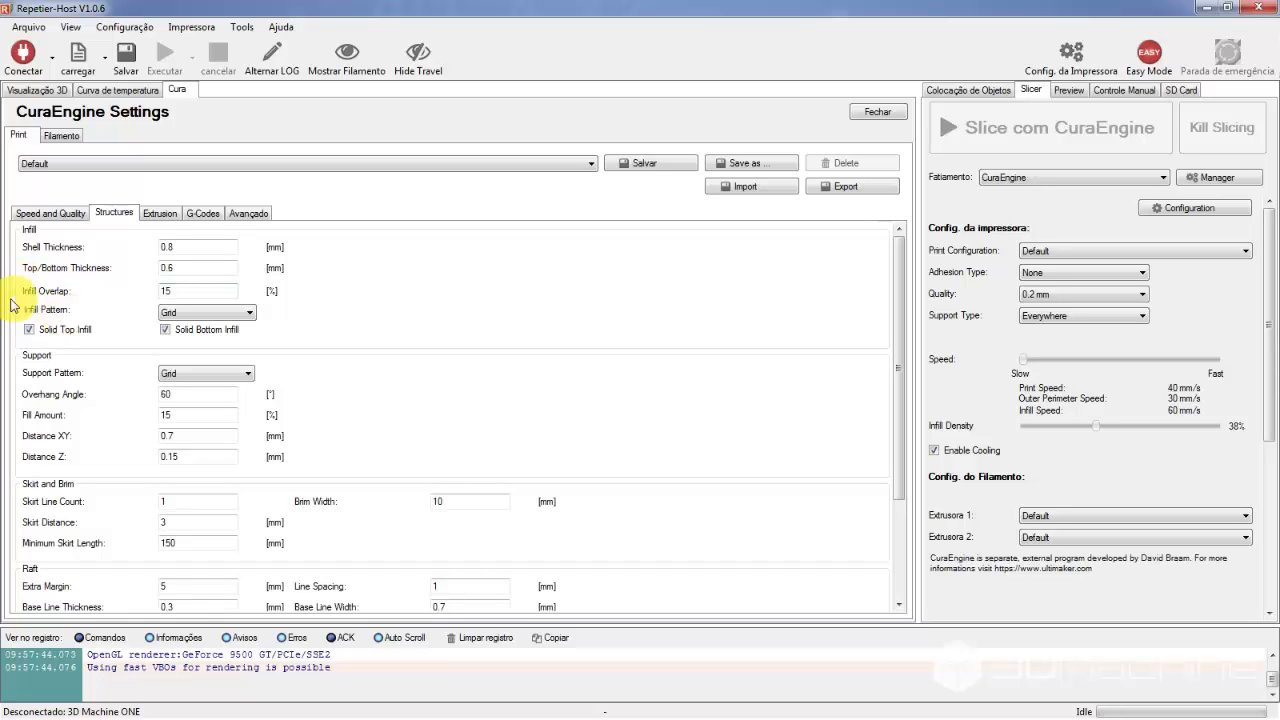
left_click(36, 330)
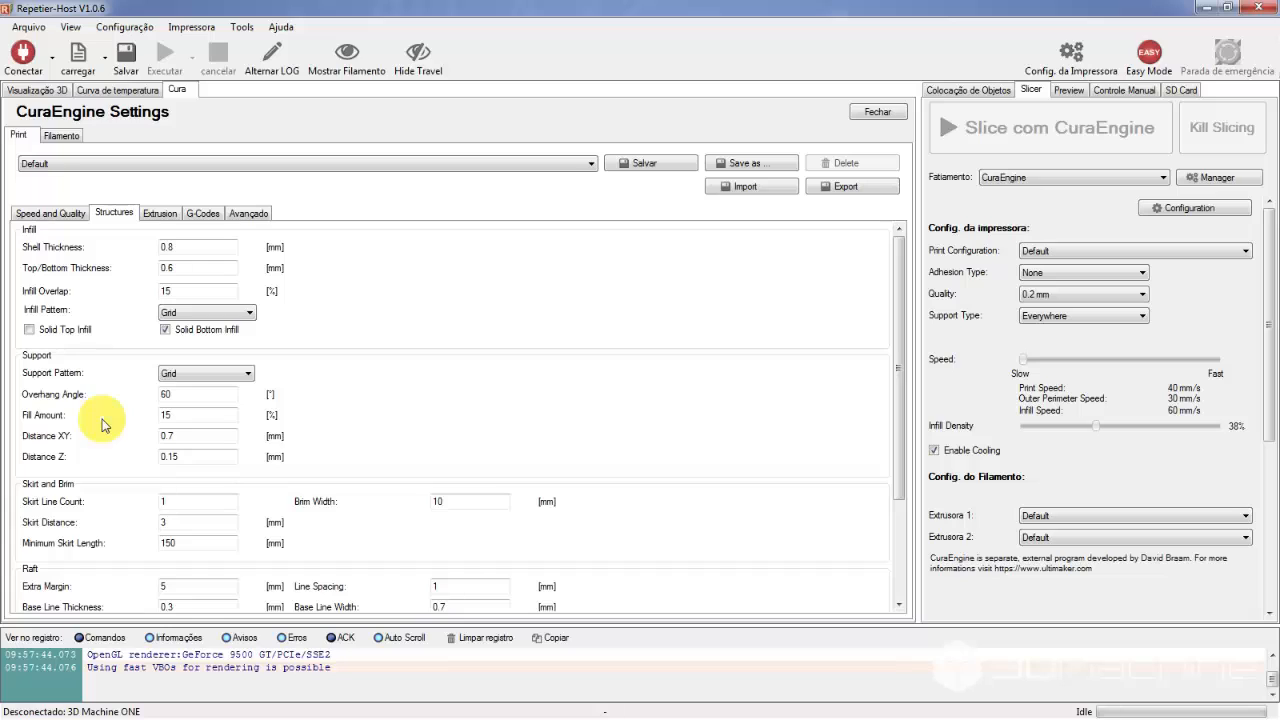
left_click(76, 331)
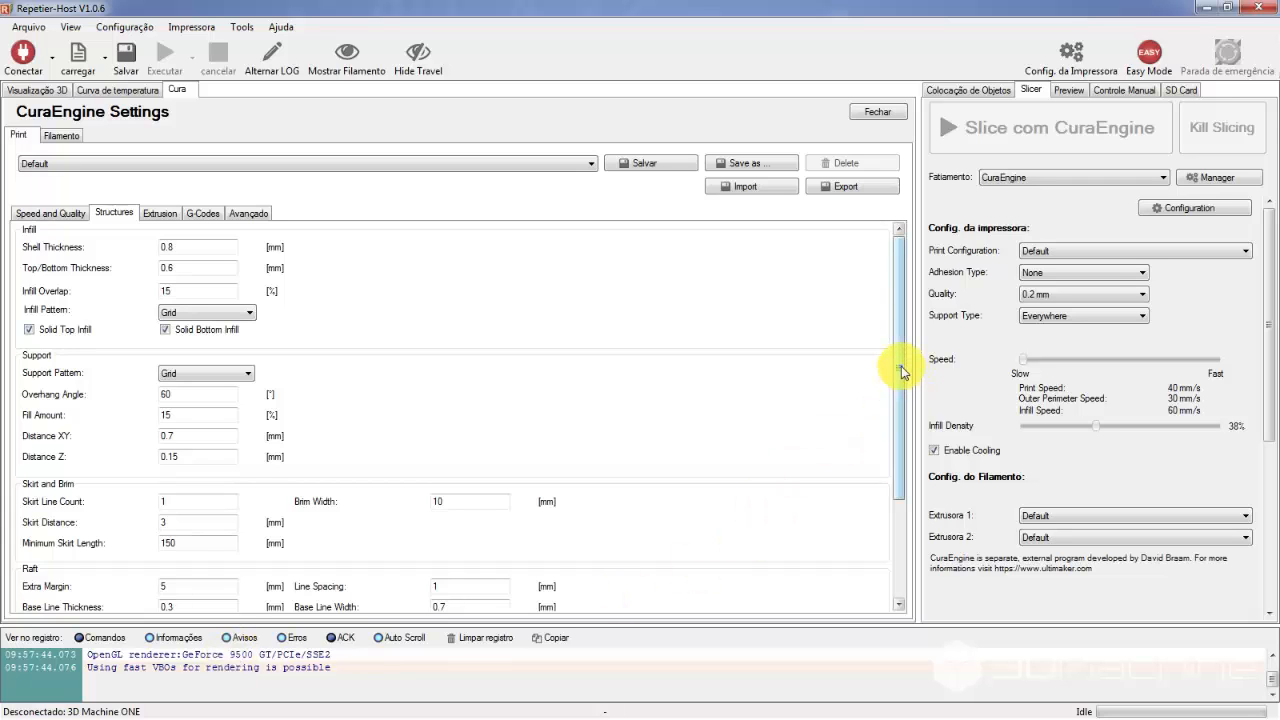
Examine the support settings: the available support patterns, the overhang angle and the fill amount.
scroll(903, 372, "down", 5)
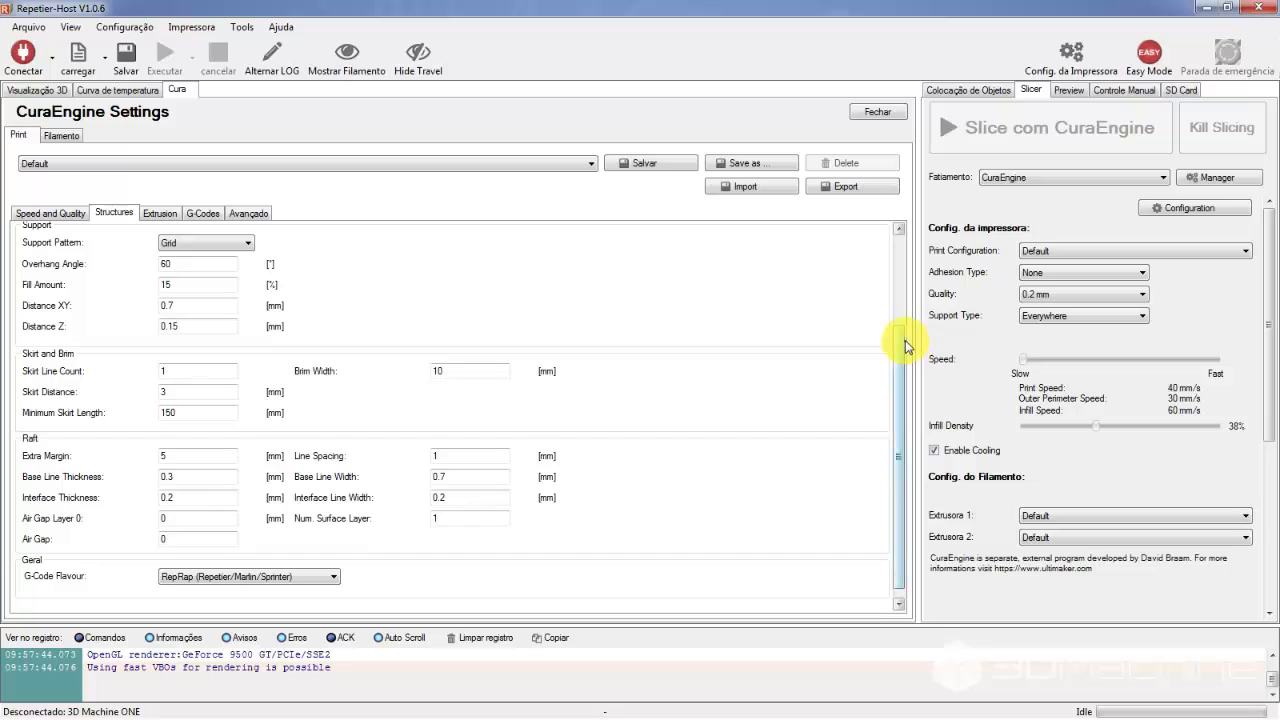
scroll(906, 345, "up", 1)
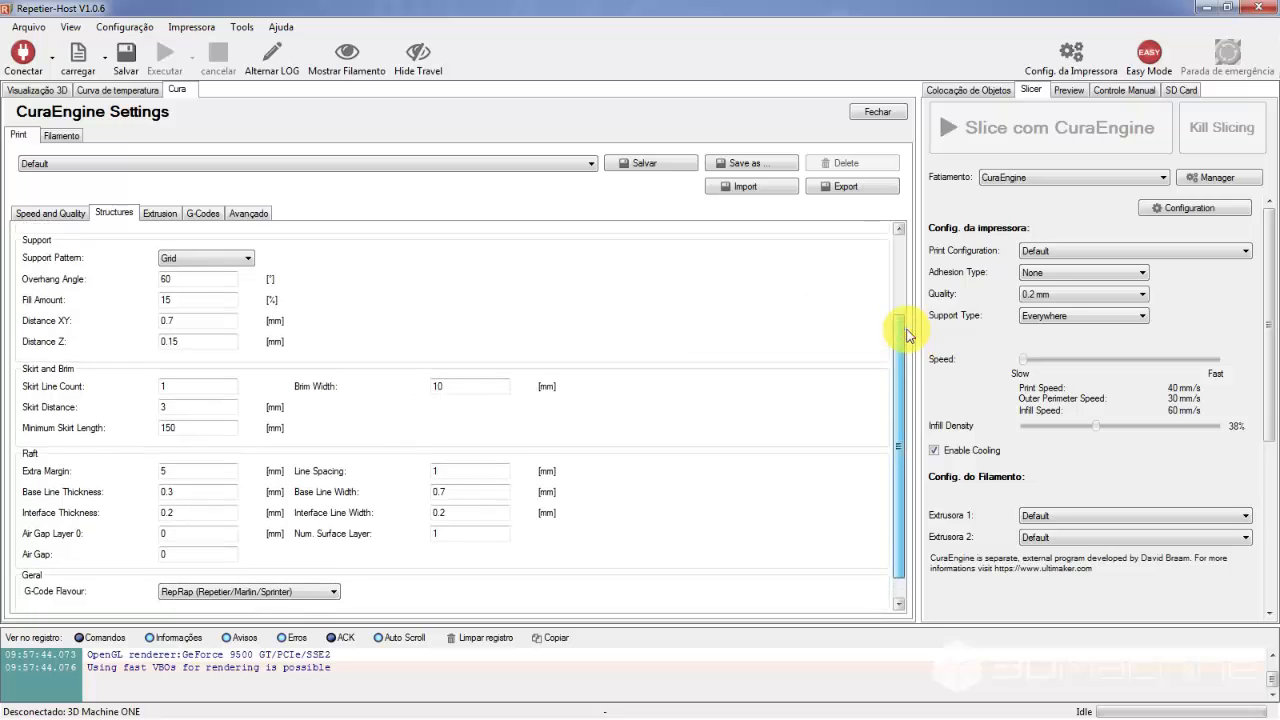
left_click(200, 259)
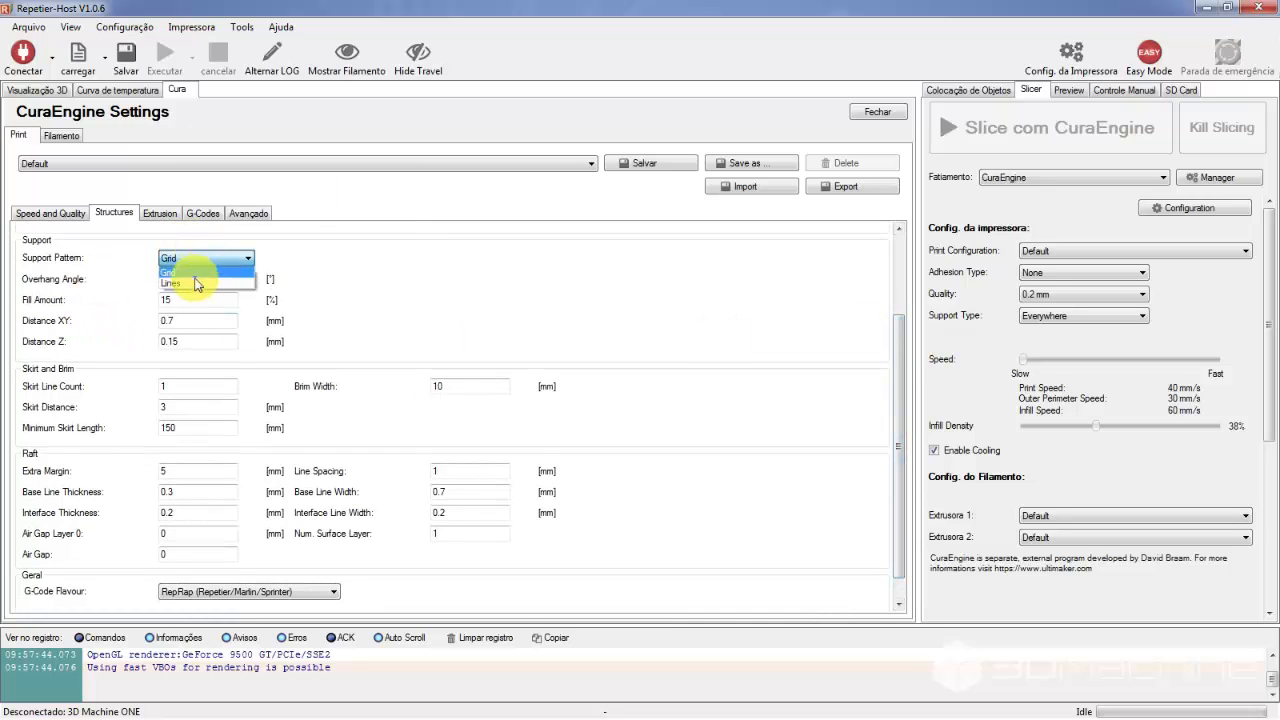
left_click(200, 262)
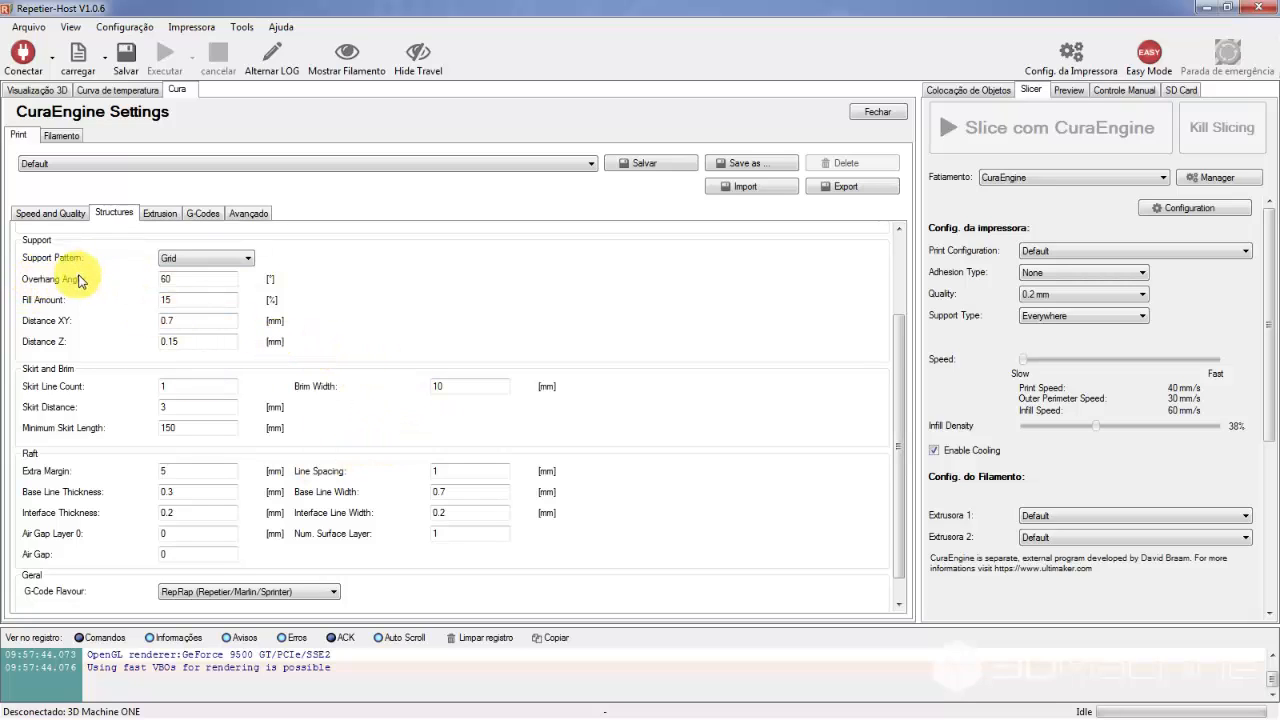
double_click(172, 279)
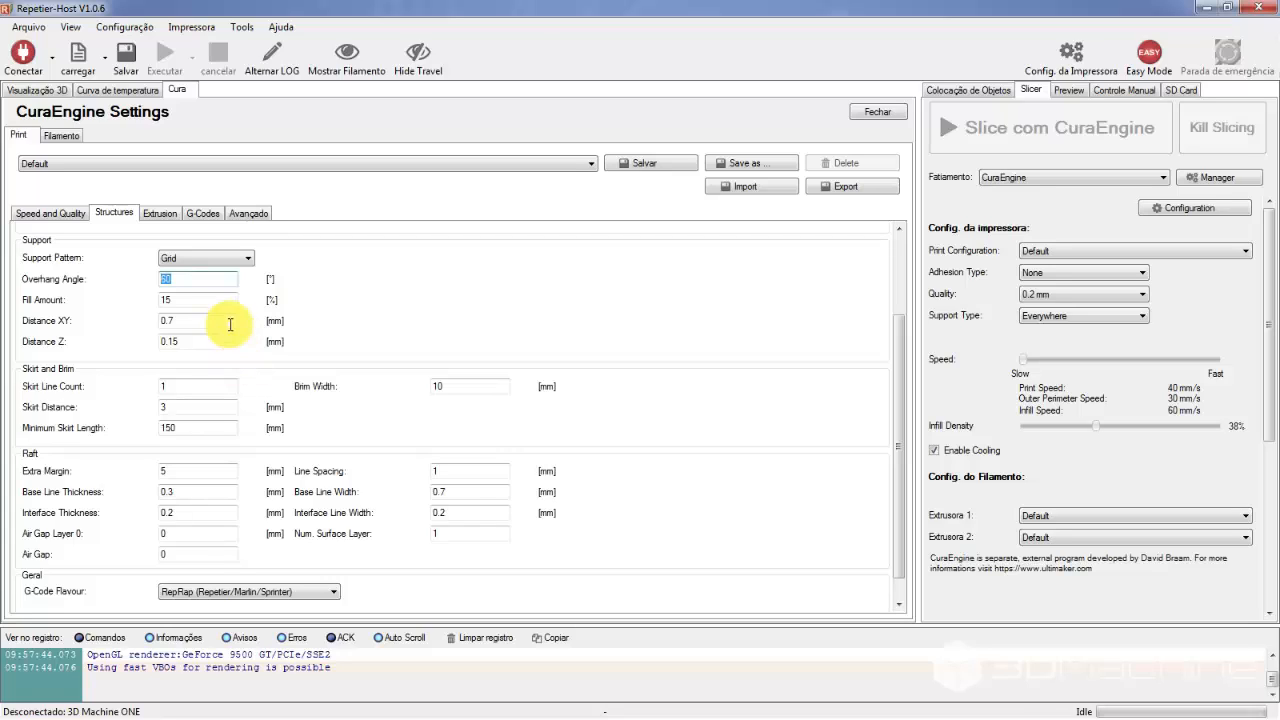
key("Tab")
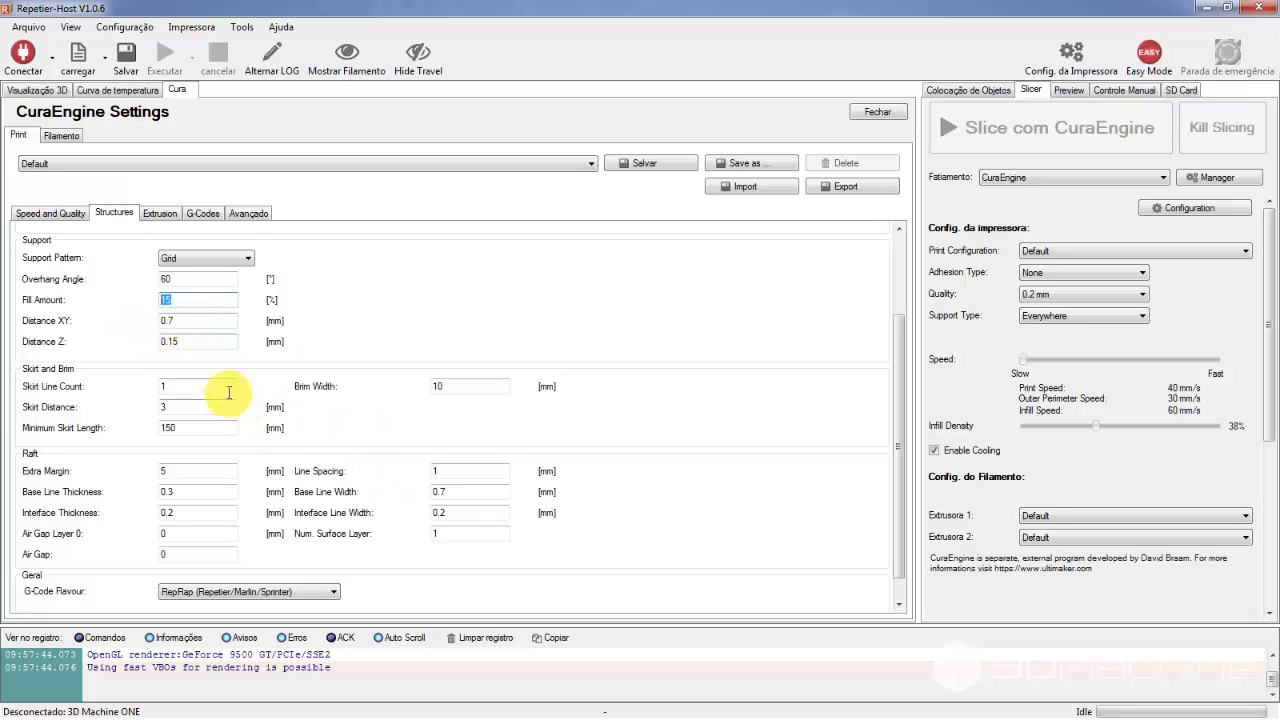
Set the support's XY distance to 0.6 mm and its Z distance to 0.2 mm.
key("Tab")
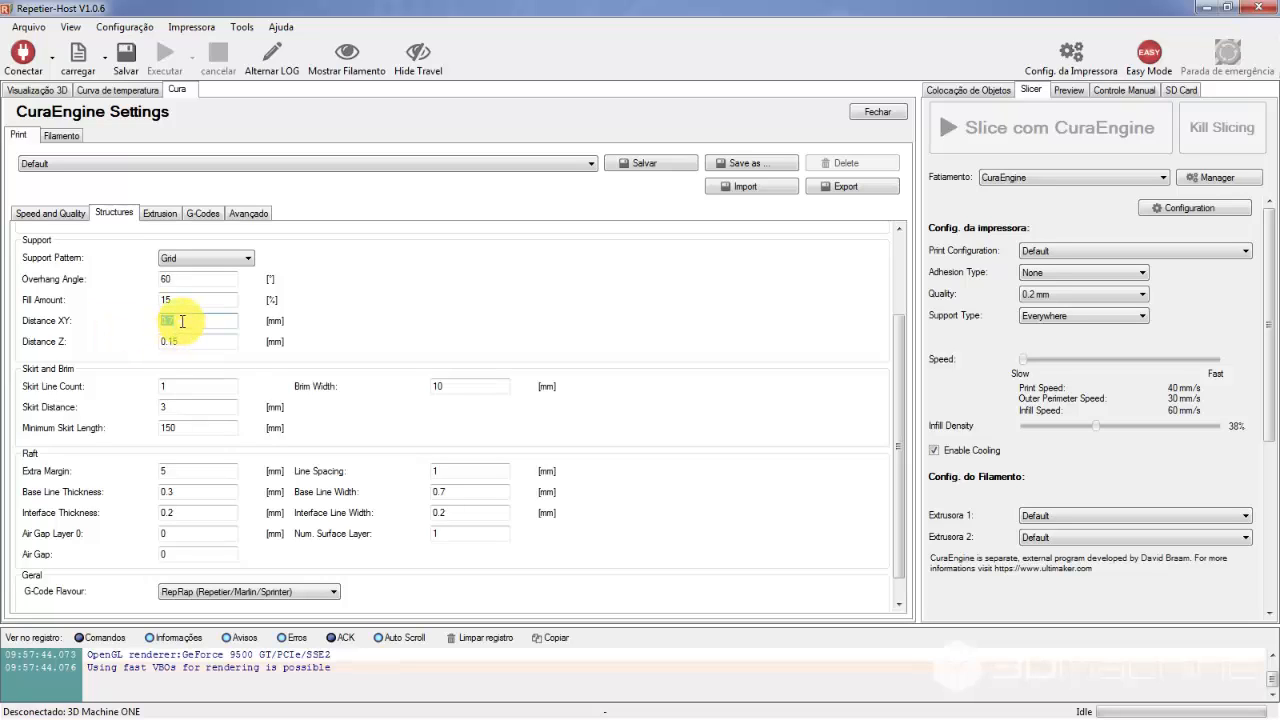
left_click_drag(182, 321, 170, 321)
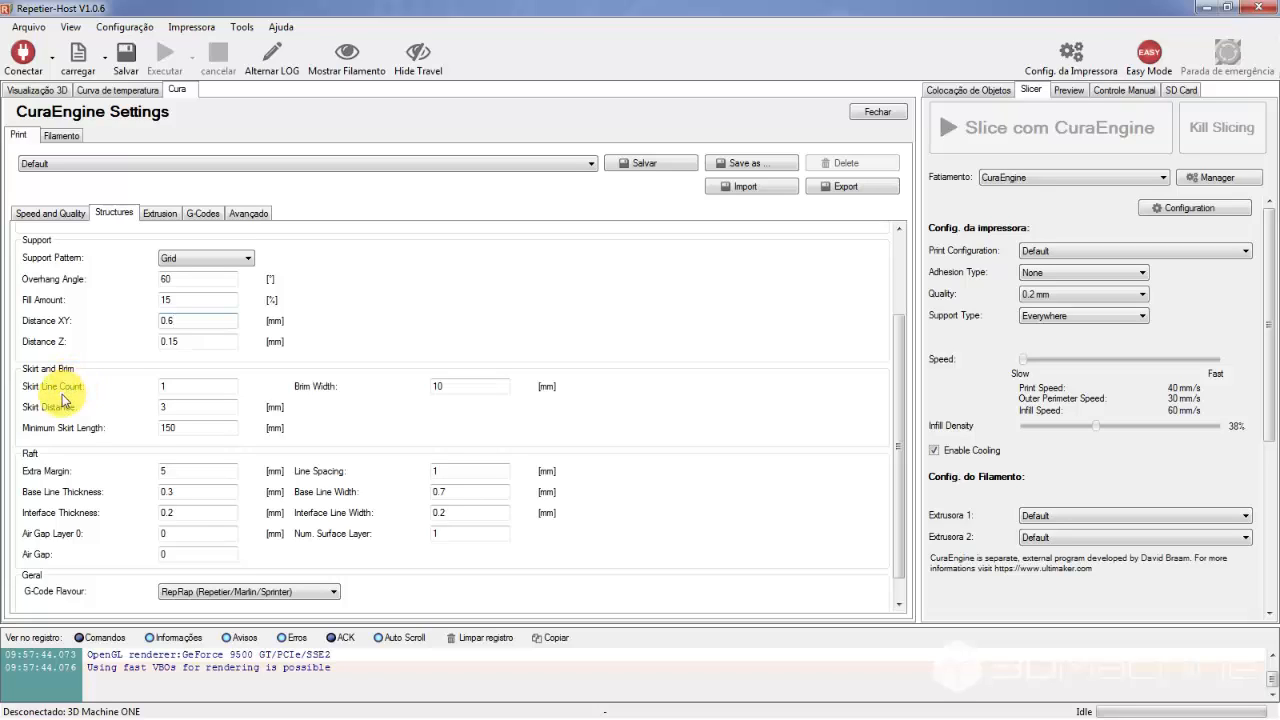
left_click(169, 340)
left_click_drag(169, 340, 181, 340)
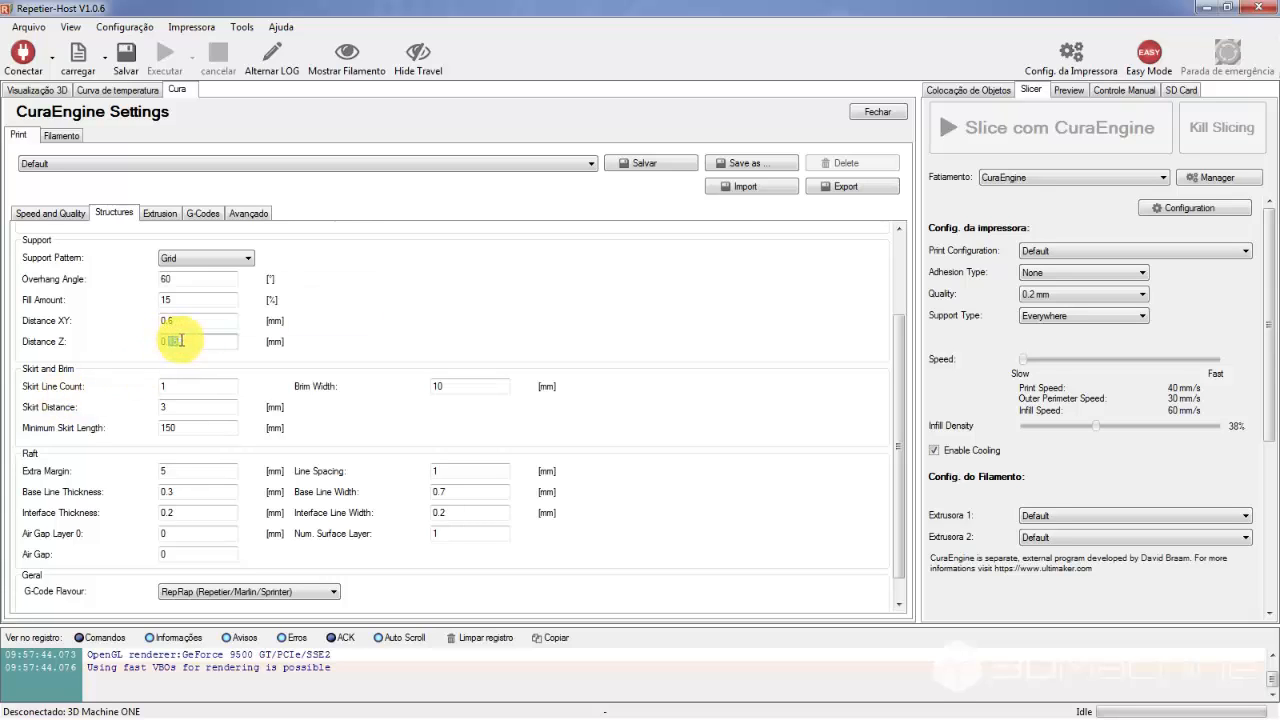
type("2")
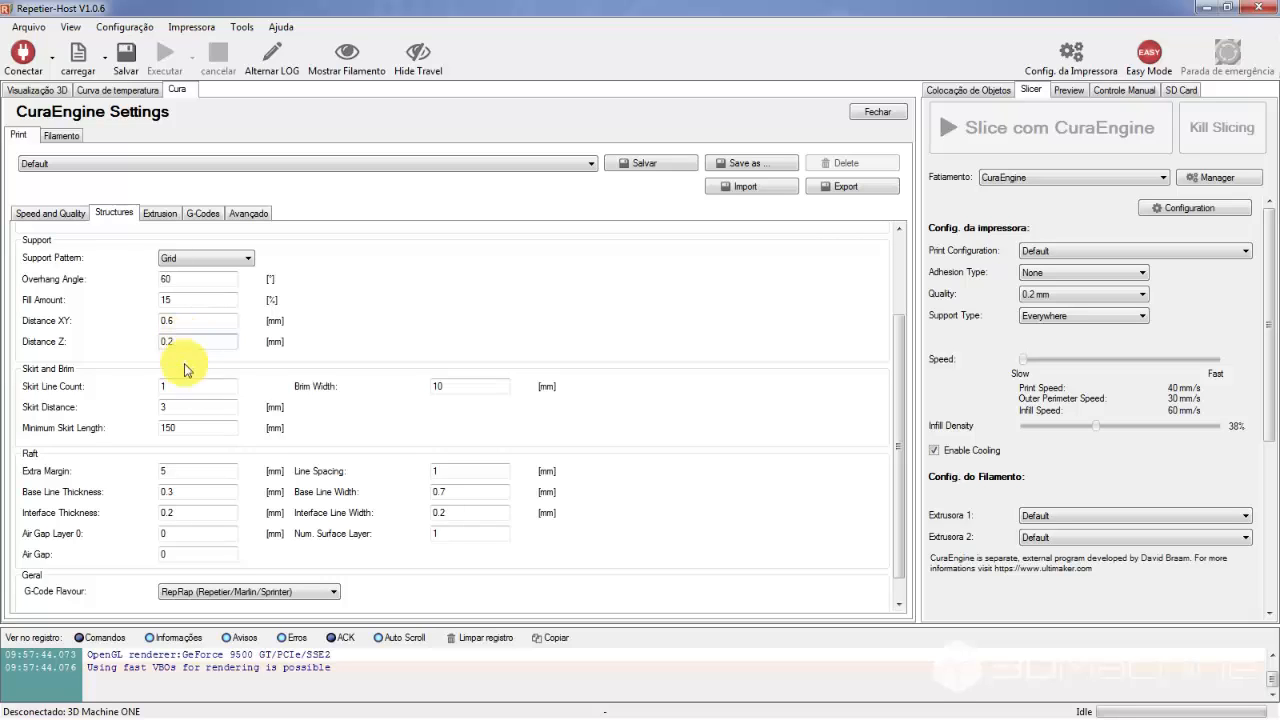
Review the skirt line count and skirt distance, and set the brim width to 2 mm.
left_click(187, 390)
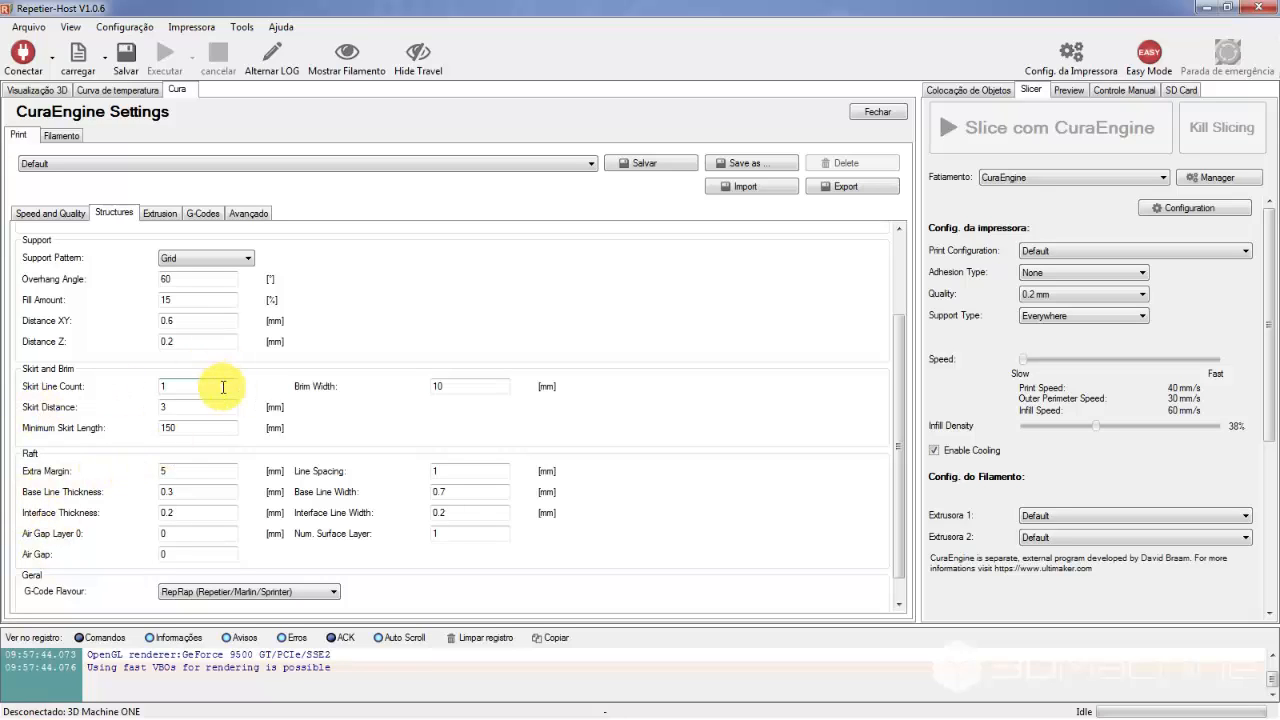
mouse_move(220, 386)
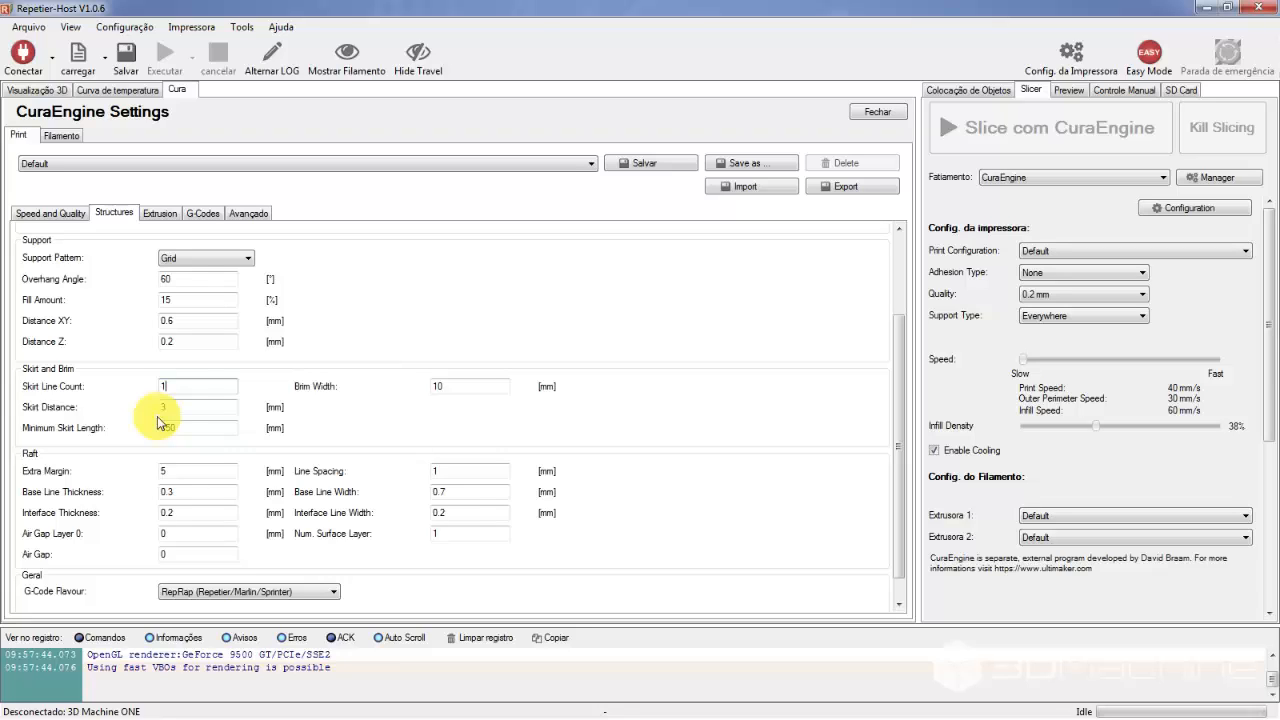
left_click(197, 409)
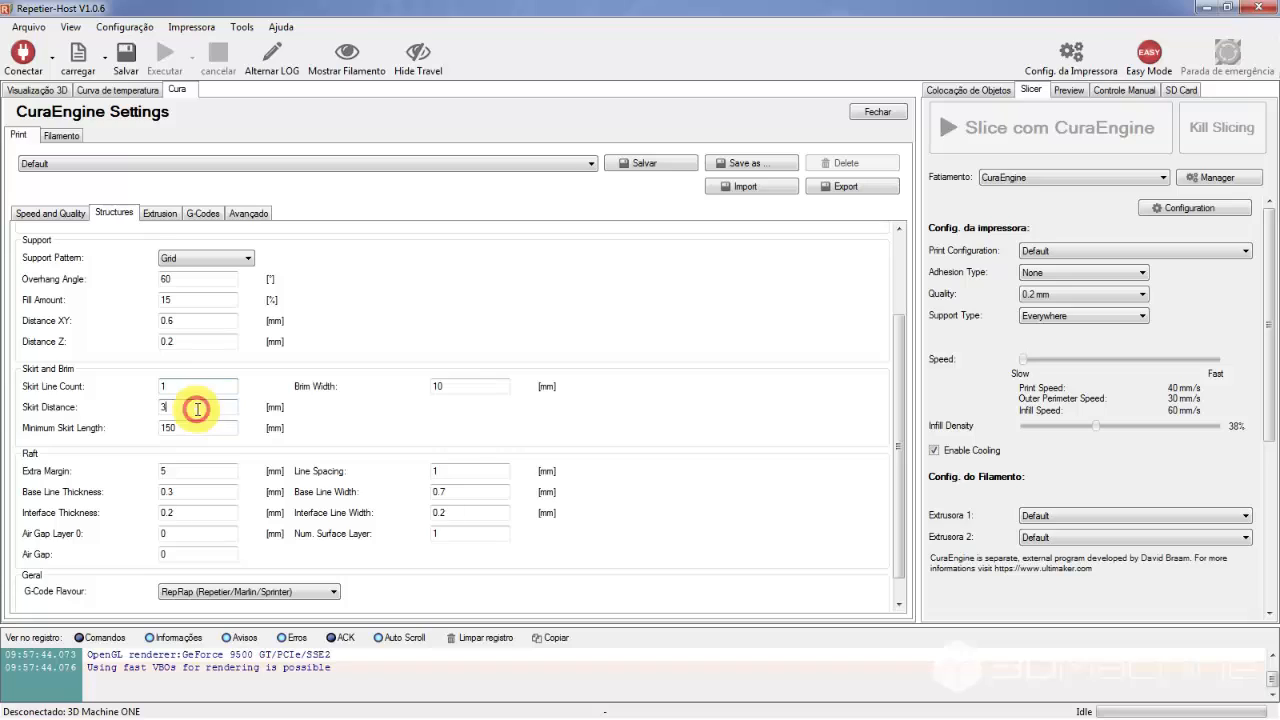
left_click_drag(197, 409, 114, 411)
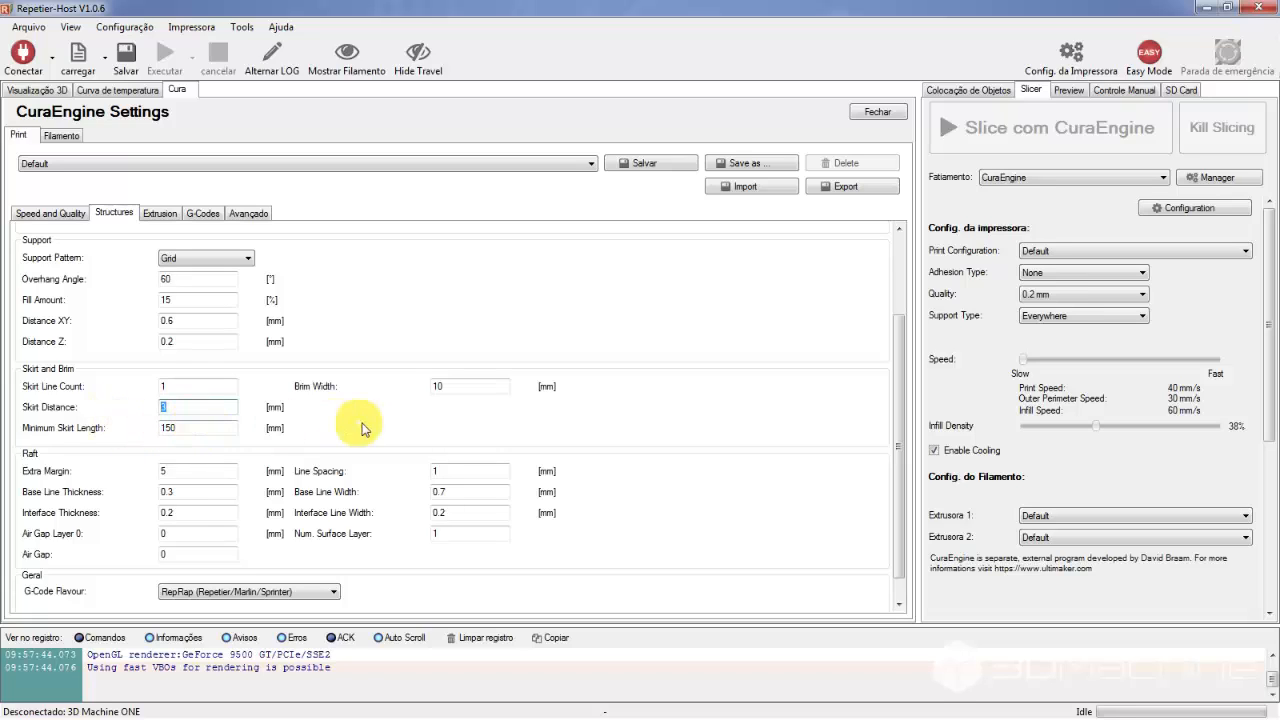
double_click(440, 386)
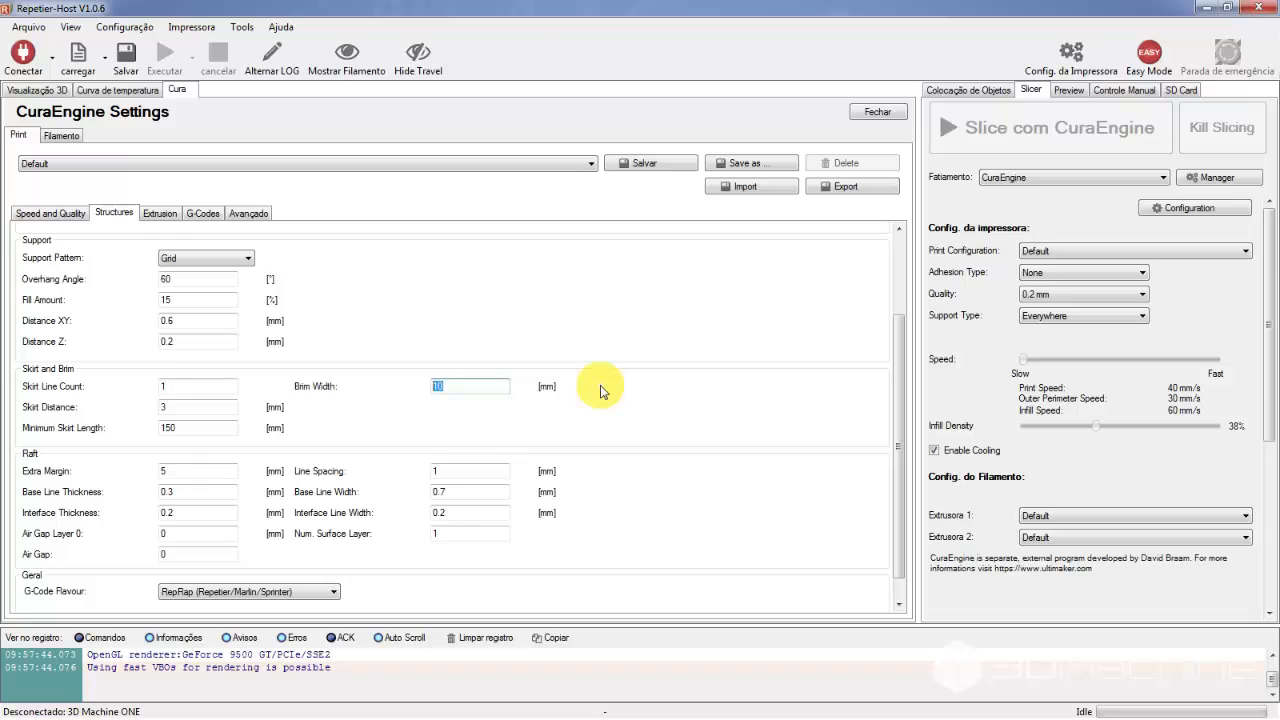
type("2")
key("BackSpace")
type("3")
key("BackSpace")
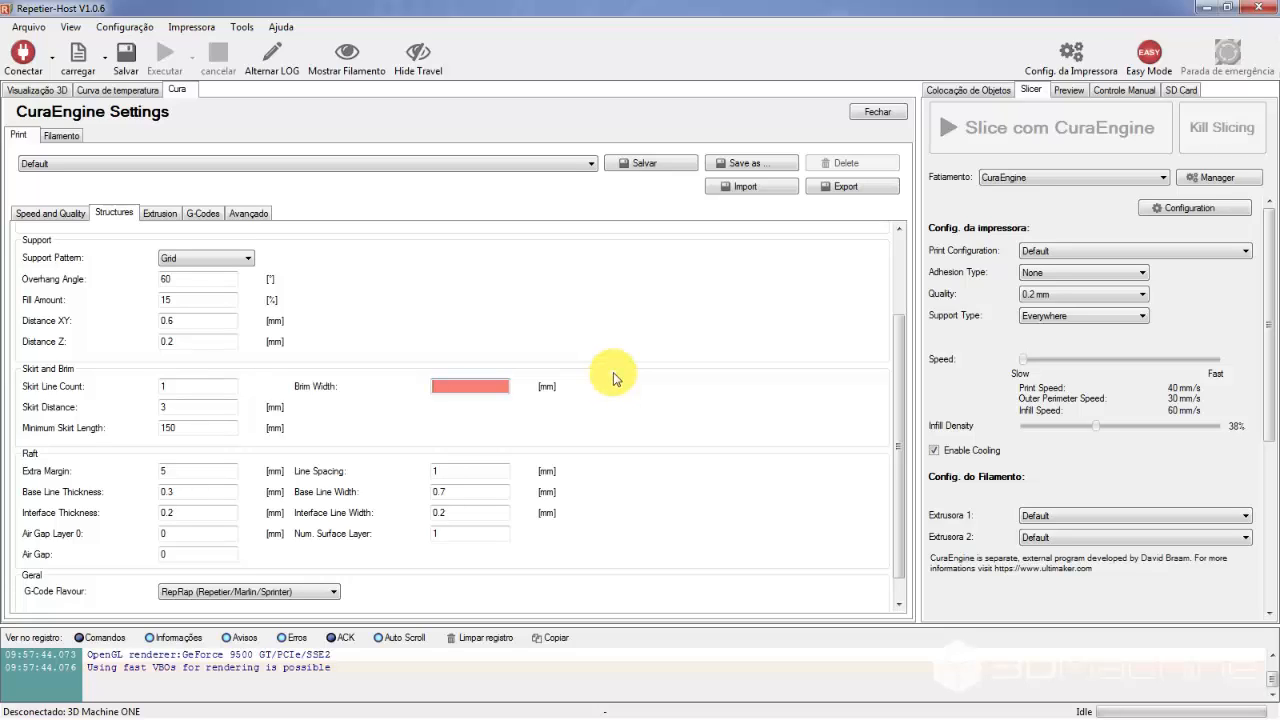
type("2")
Examine the raft's air gap, base line thickness, surface layer and interface width settings, and the available G-code flavours.
scroll(298, 470, "down", 1)
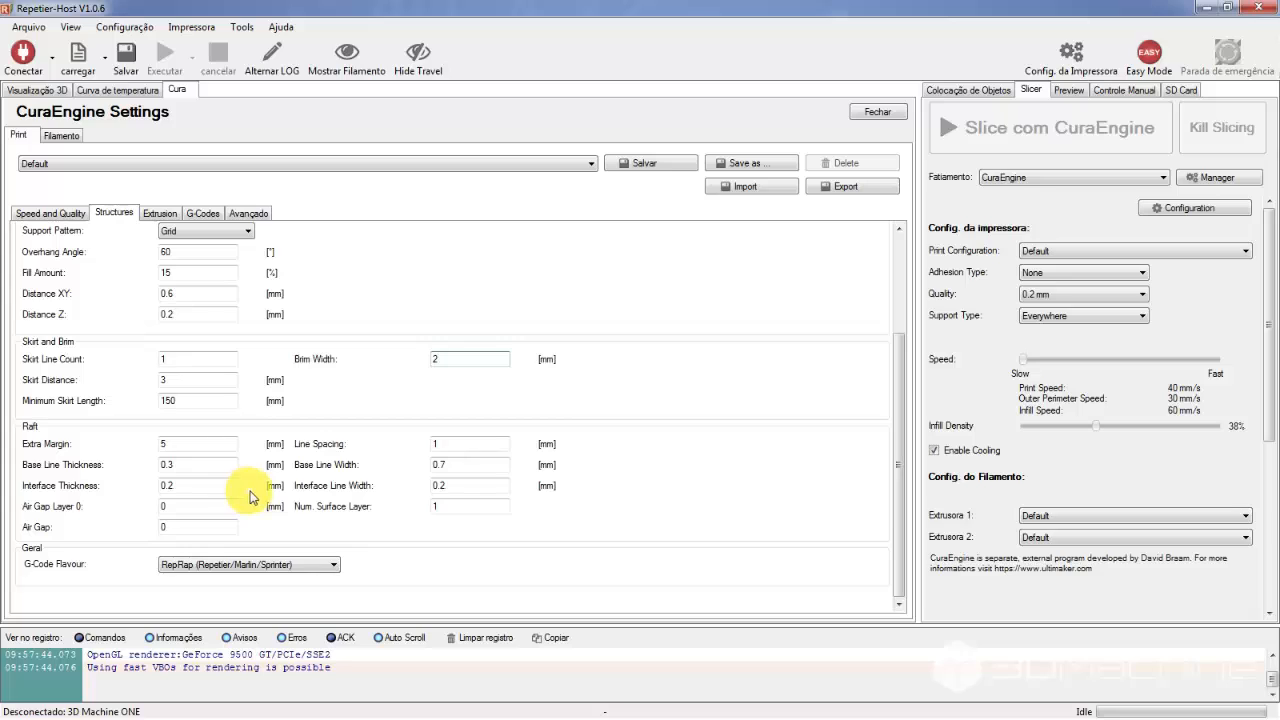
double_click(163, 506)
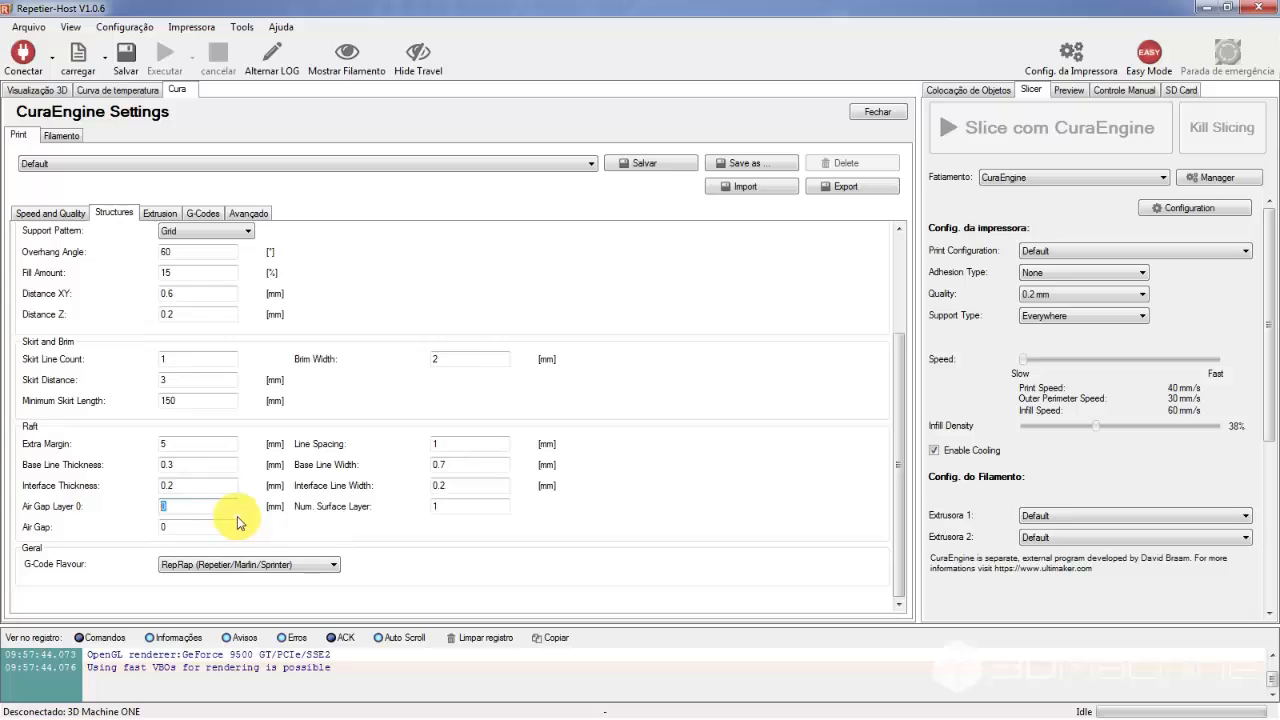
double_click(176, 466)
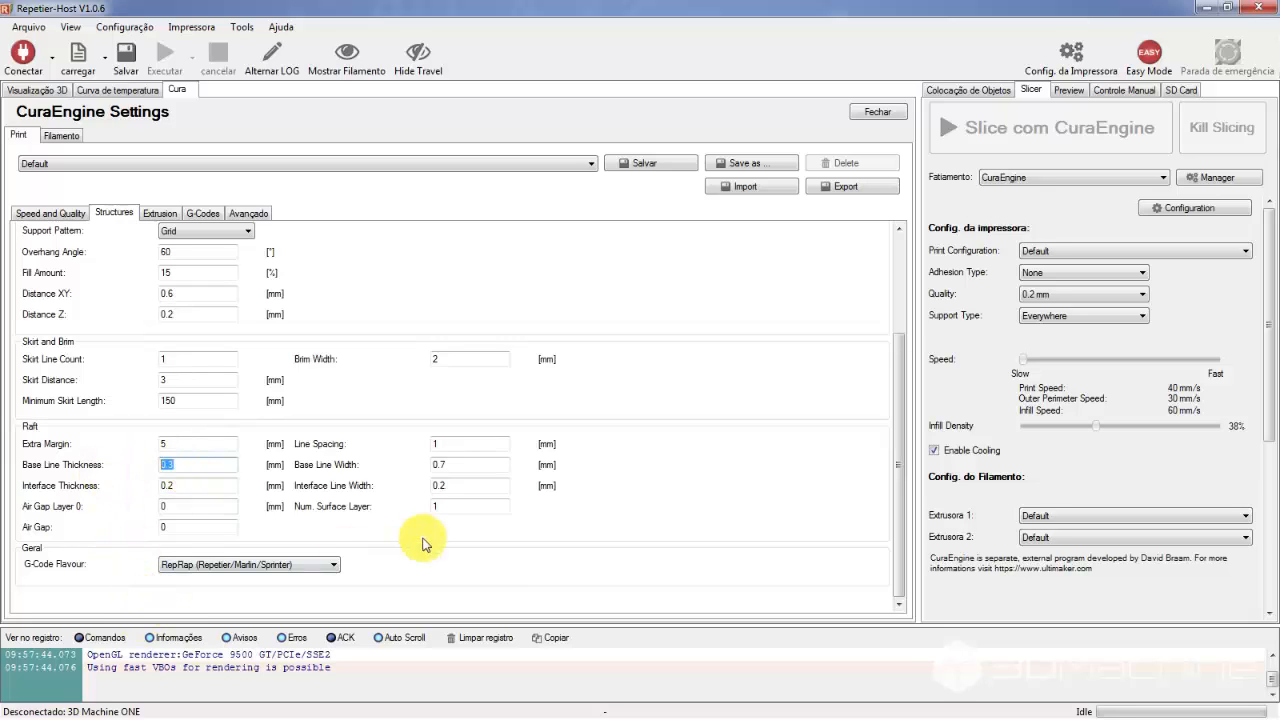
double_click(443, 506)
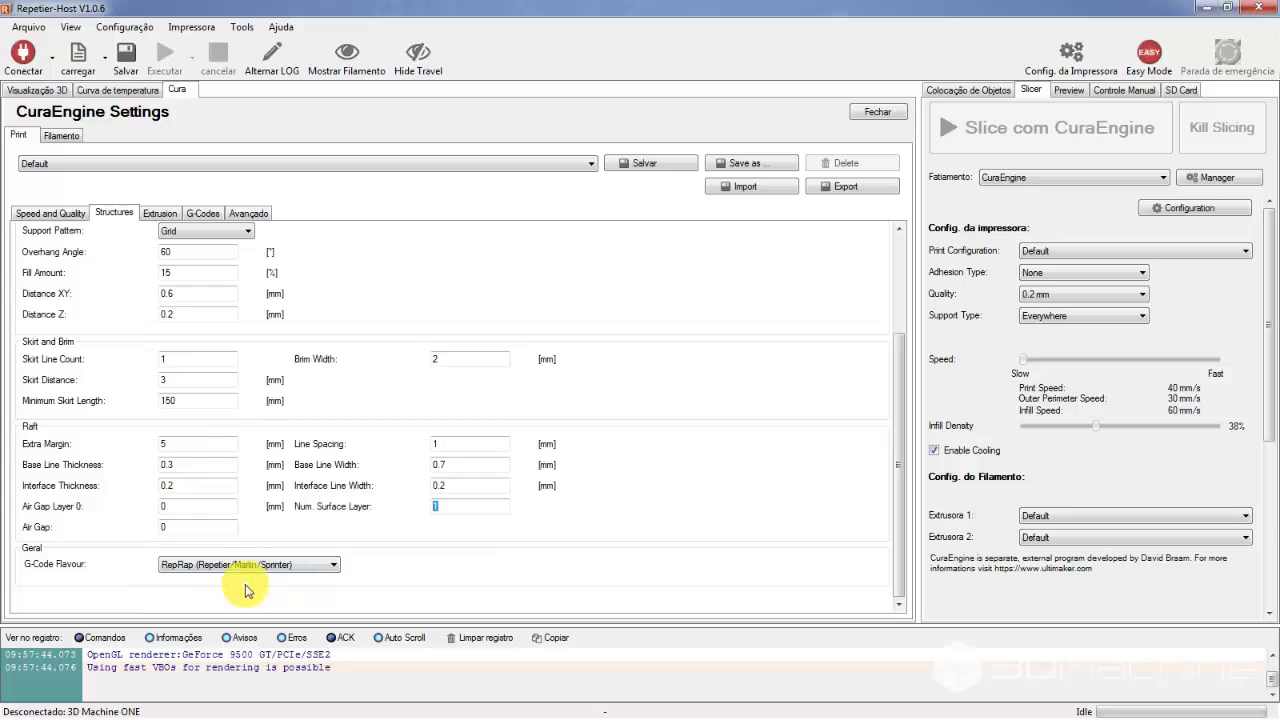
left_click(455, 485)
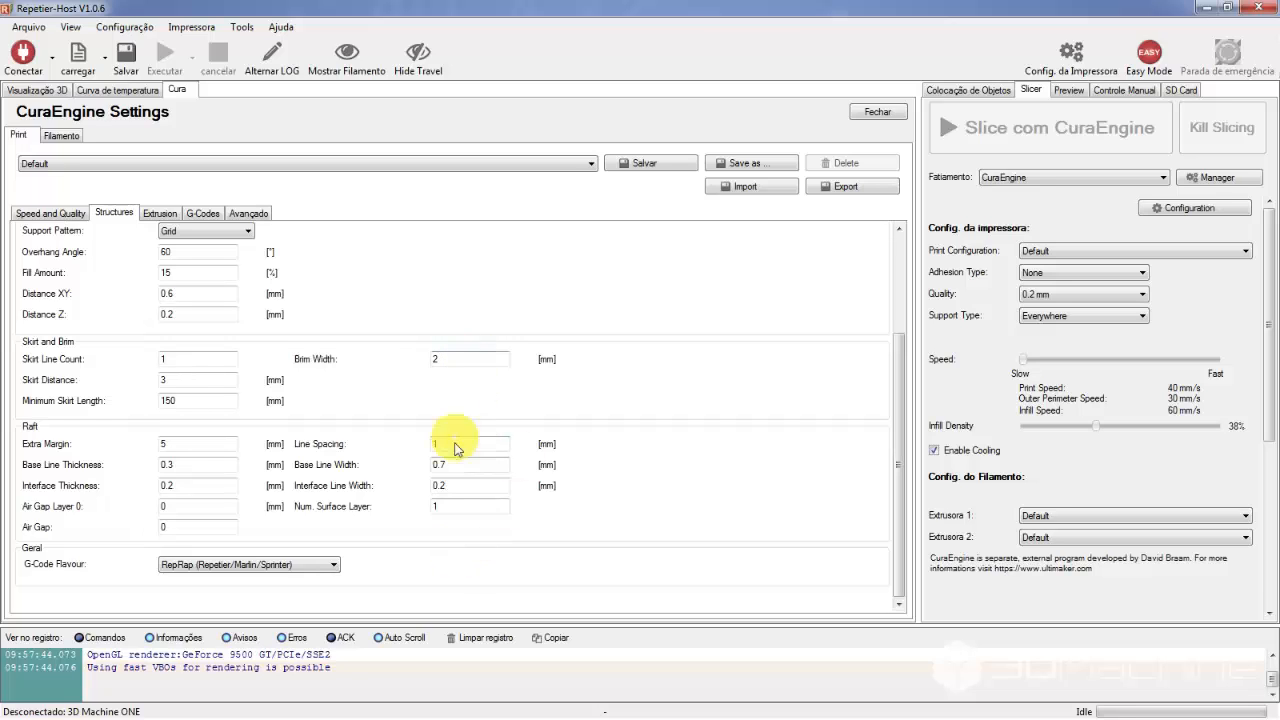
left_click(212, 564)
left_click(249, 580)
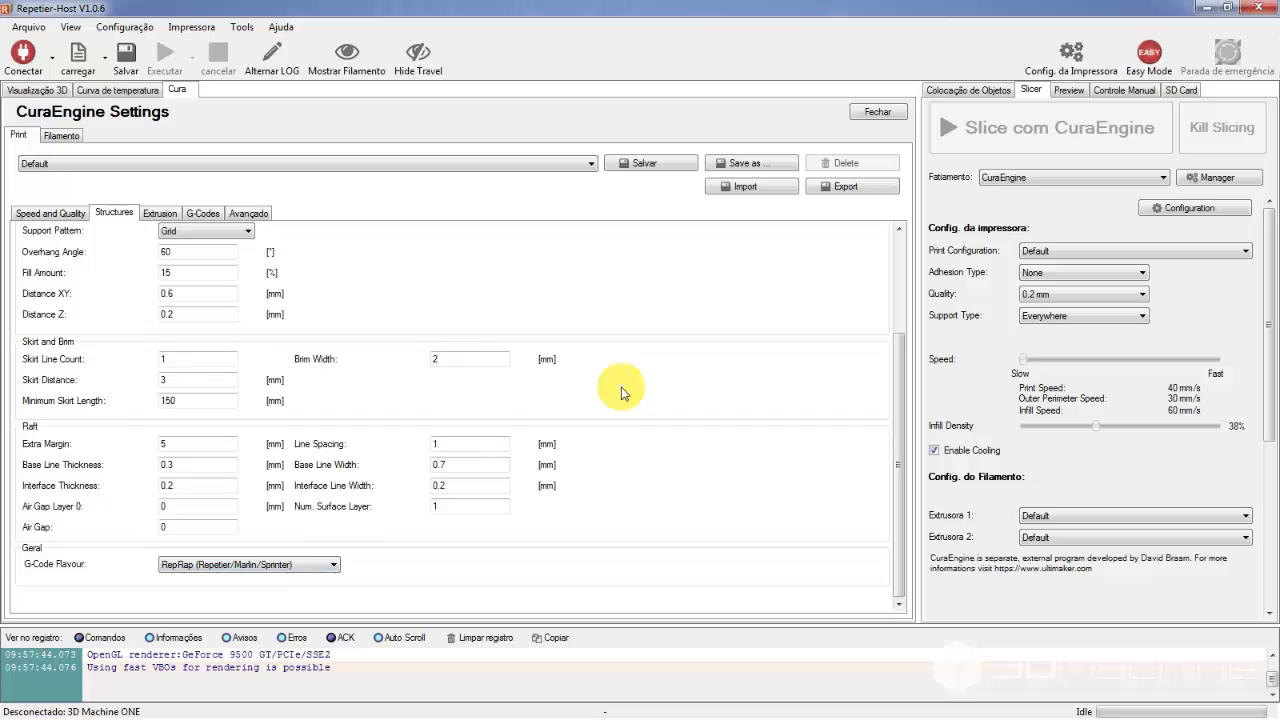
left_click(278, 566)
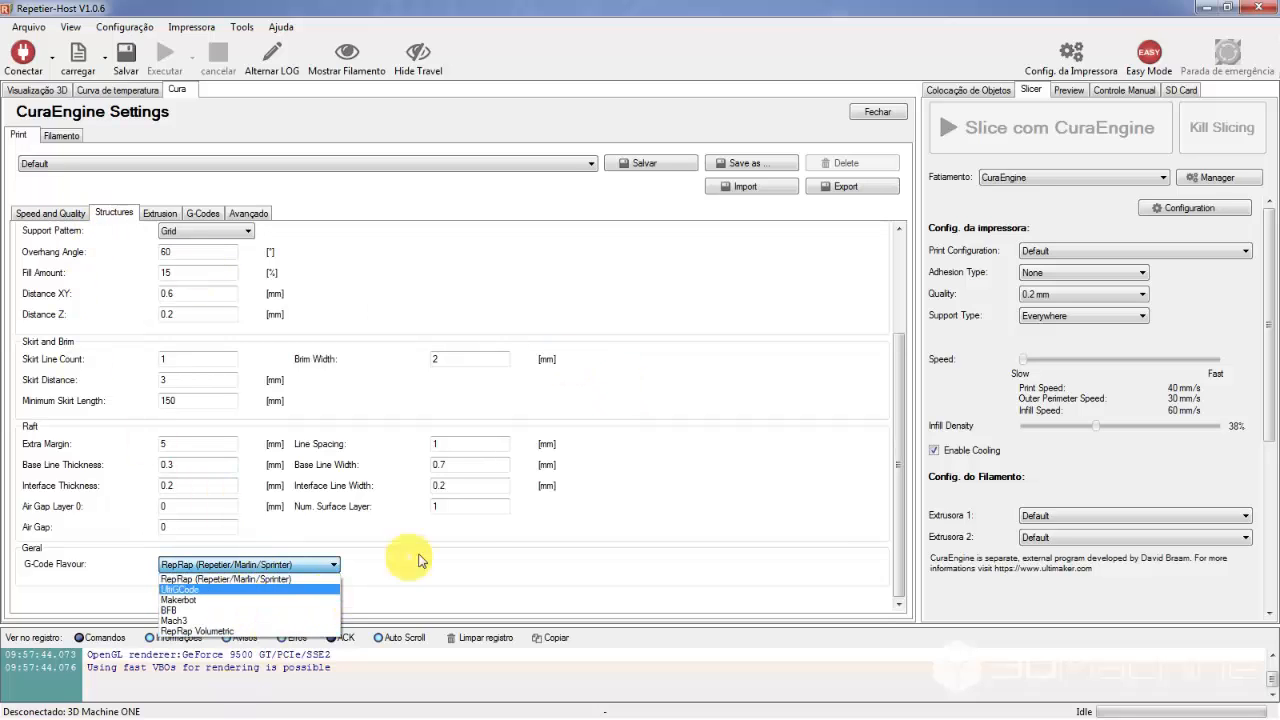
left_click(680, 460)
In the extrusion settings, set the retraction speed to 30 mm/s and the minimum travel before retract to 2 mm.
left_click(160, 213)
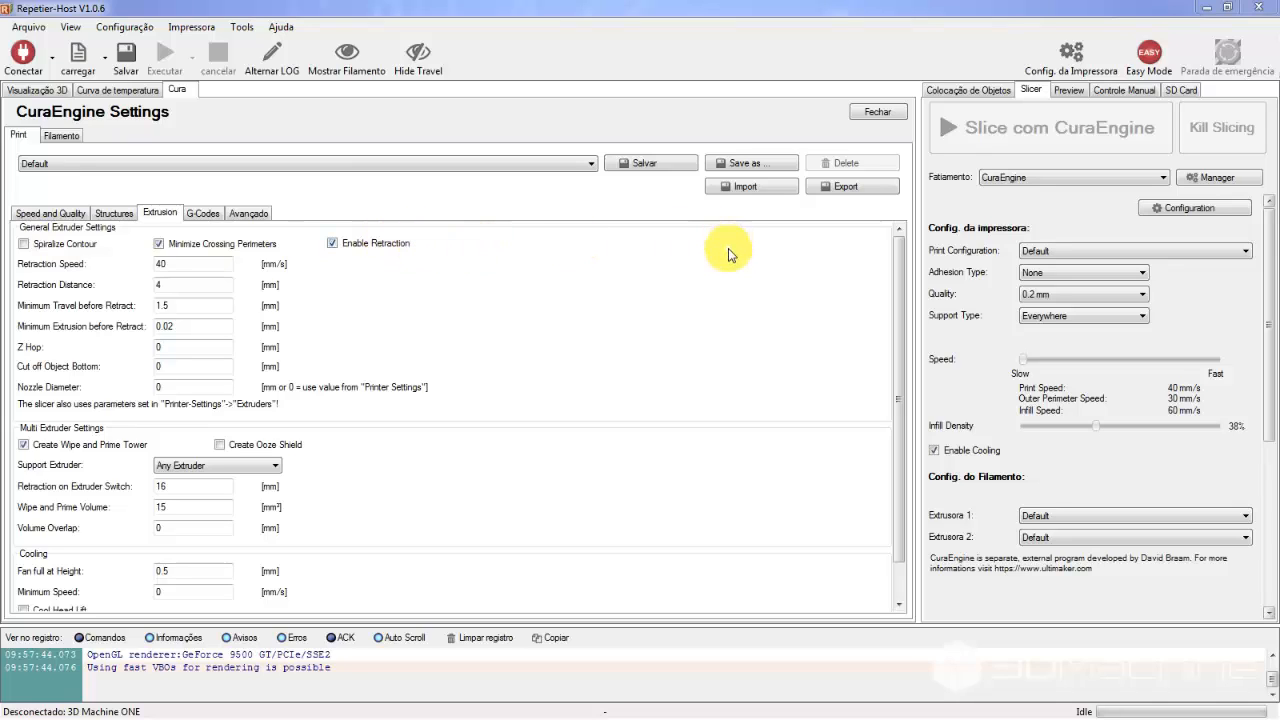
double_click(196, 263)
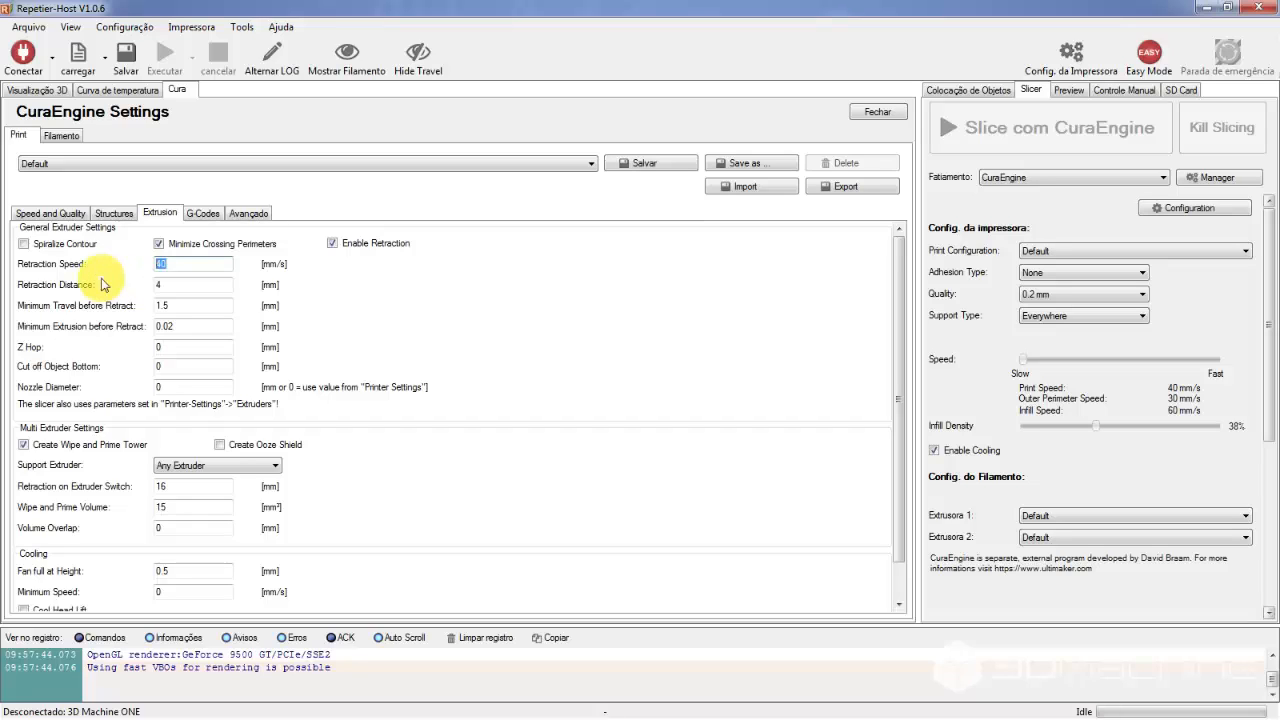
type("30")
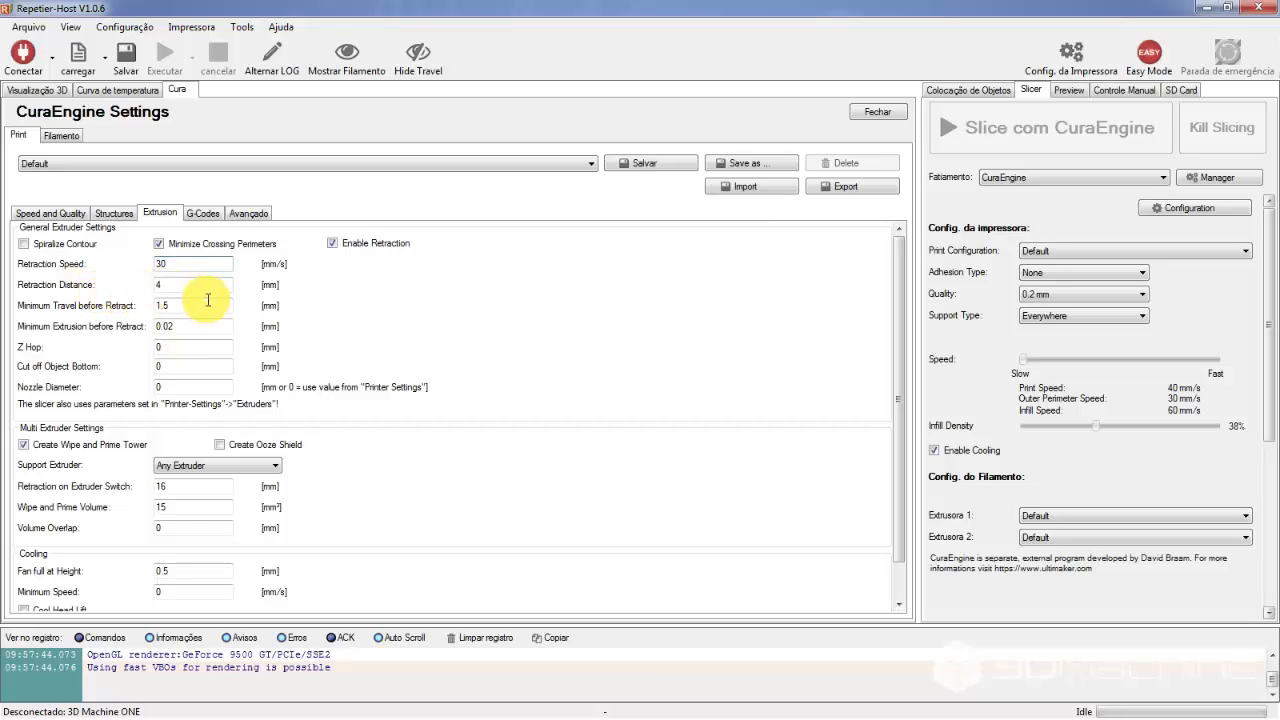
left_click_drag(178, 305, 118, 312)
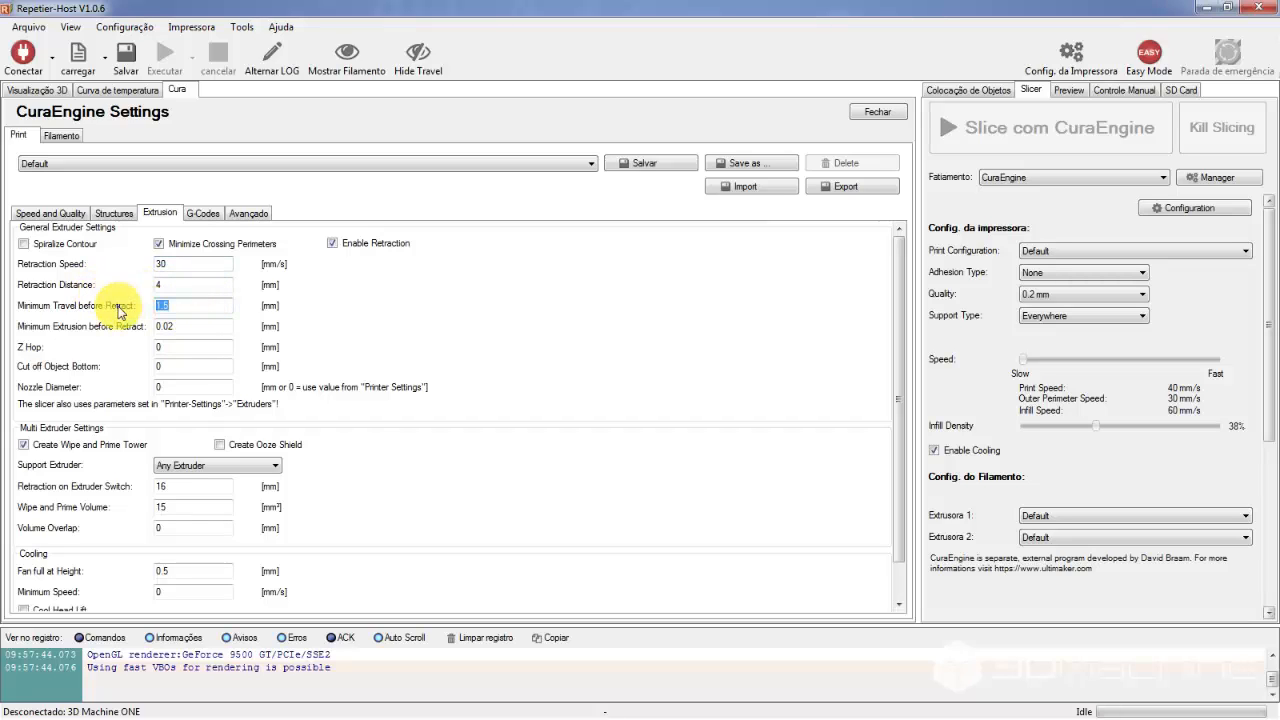
type("2")
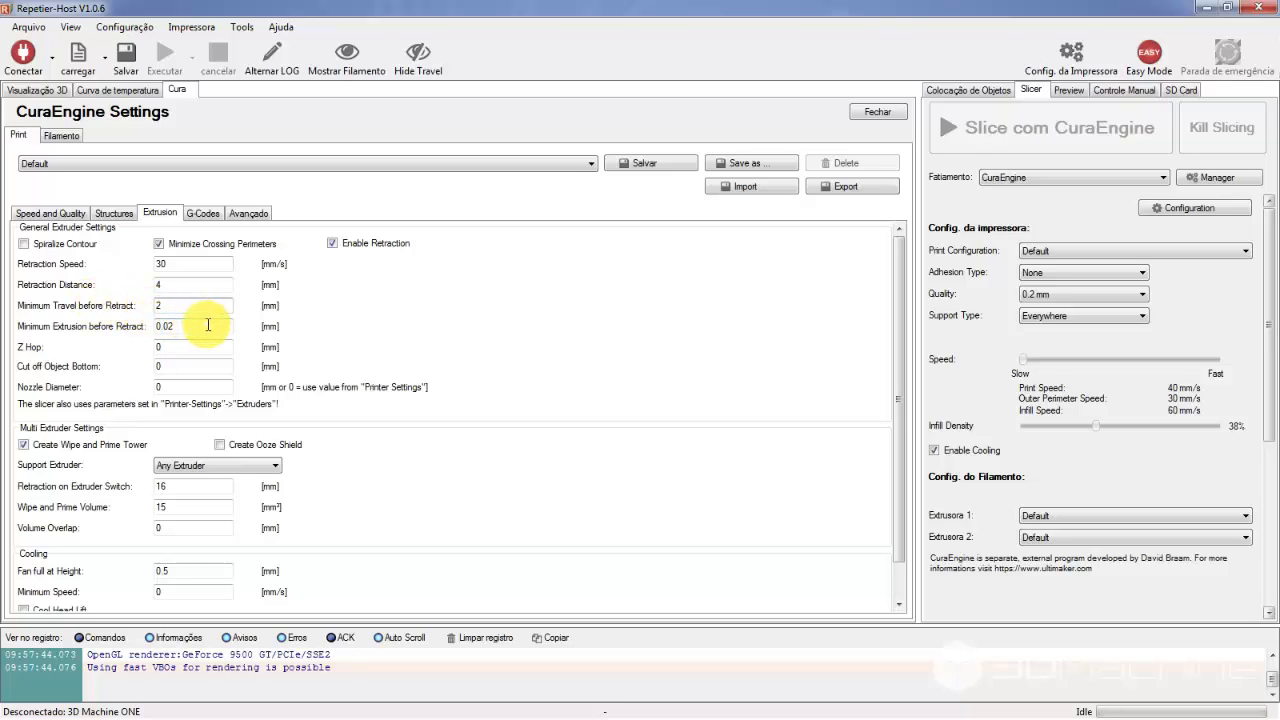
In the general extruder settings, set the Z hop to 0.5 mm and the nozzle diameter to 0.4 mm.
left_click_drag(212, 326, 110, 330)
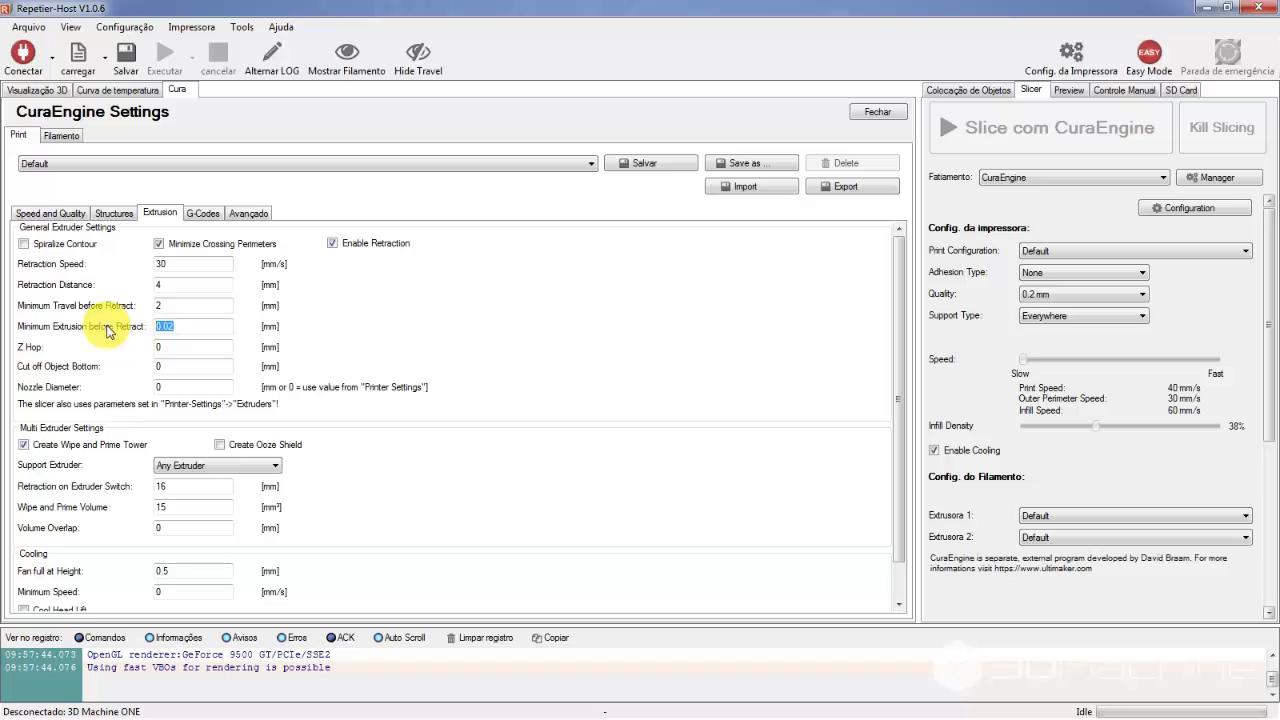
left_click(204, 345)
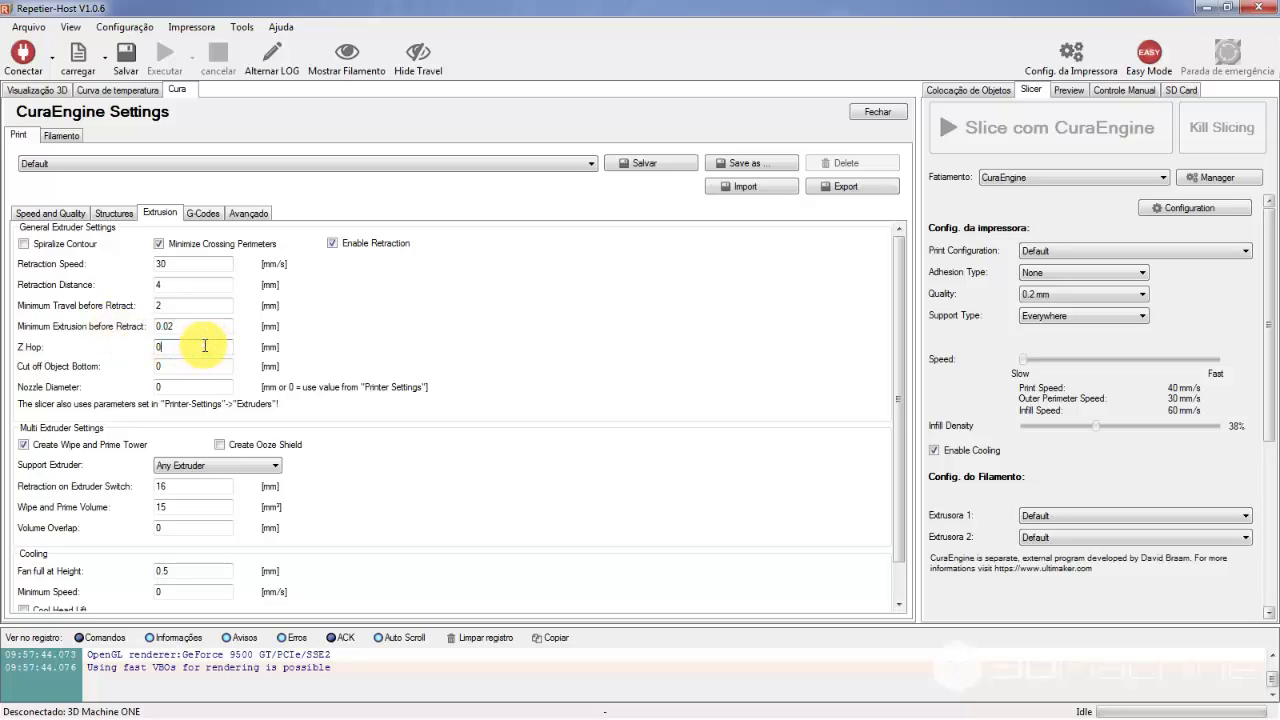
type(".5")
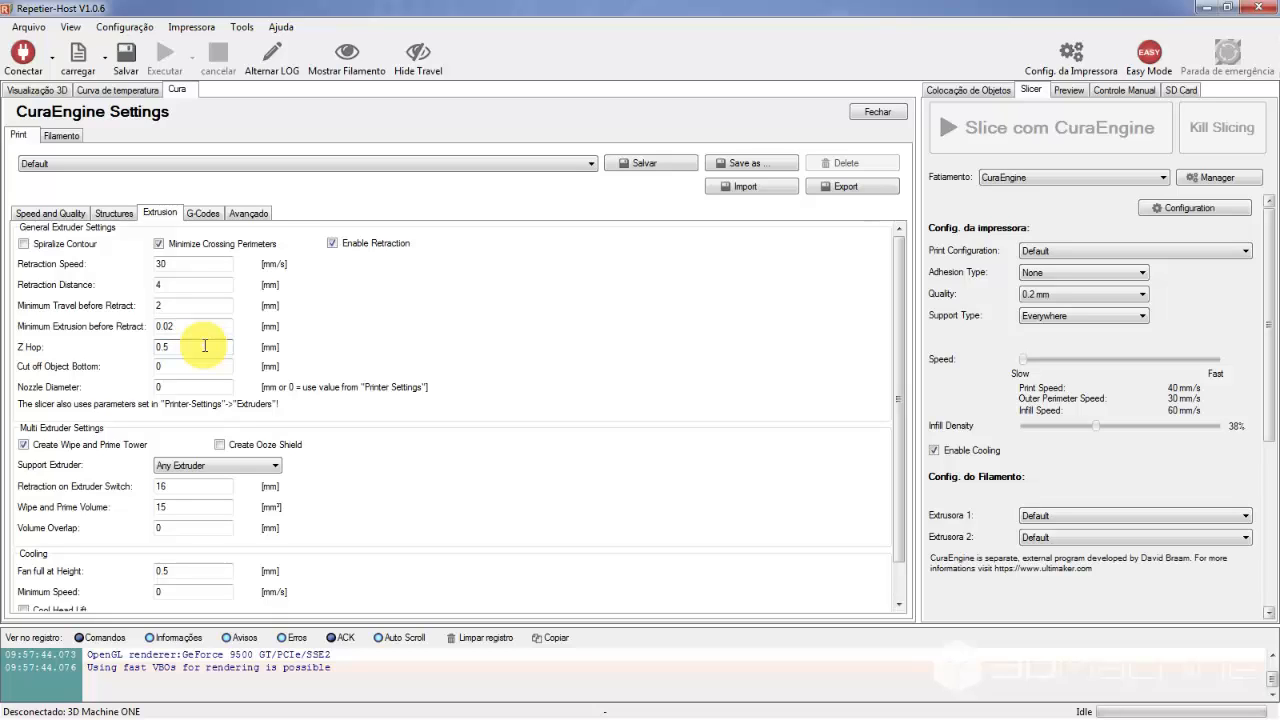
left_click(175, 386)
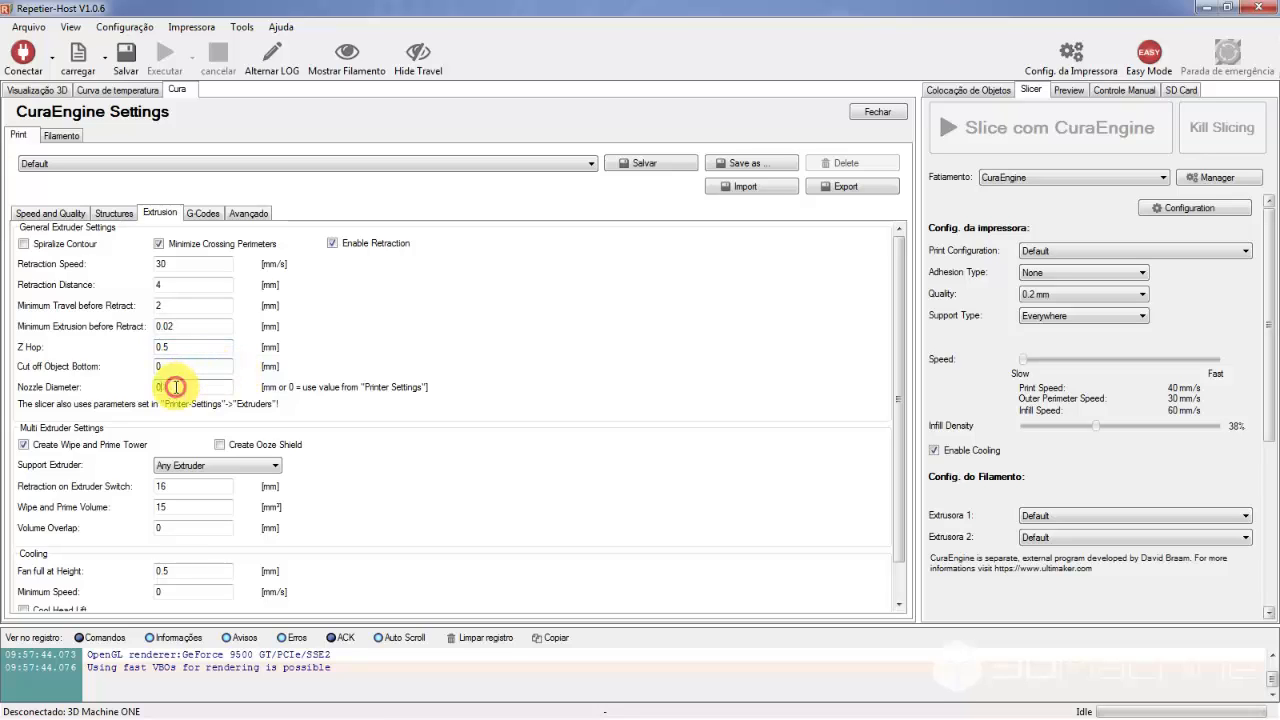
left_click_drag(175, 386, 24, 393)
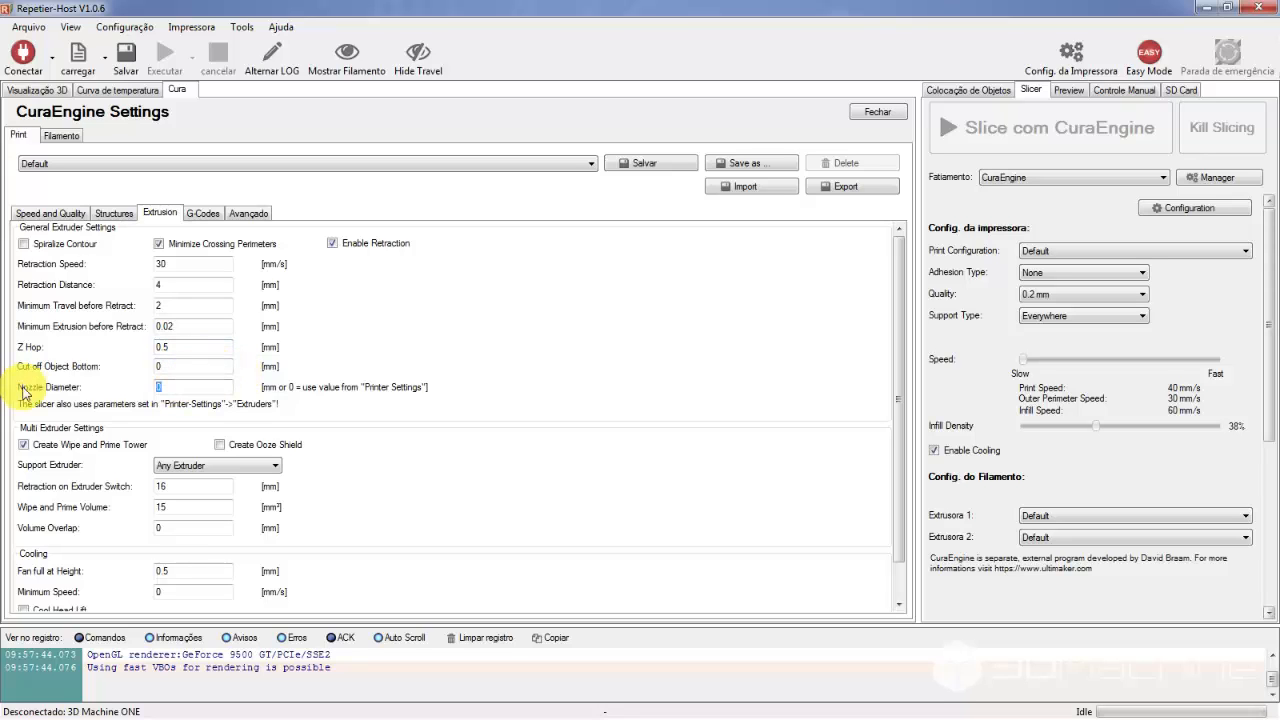
type("0.4")
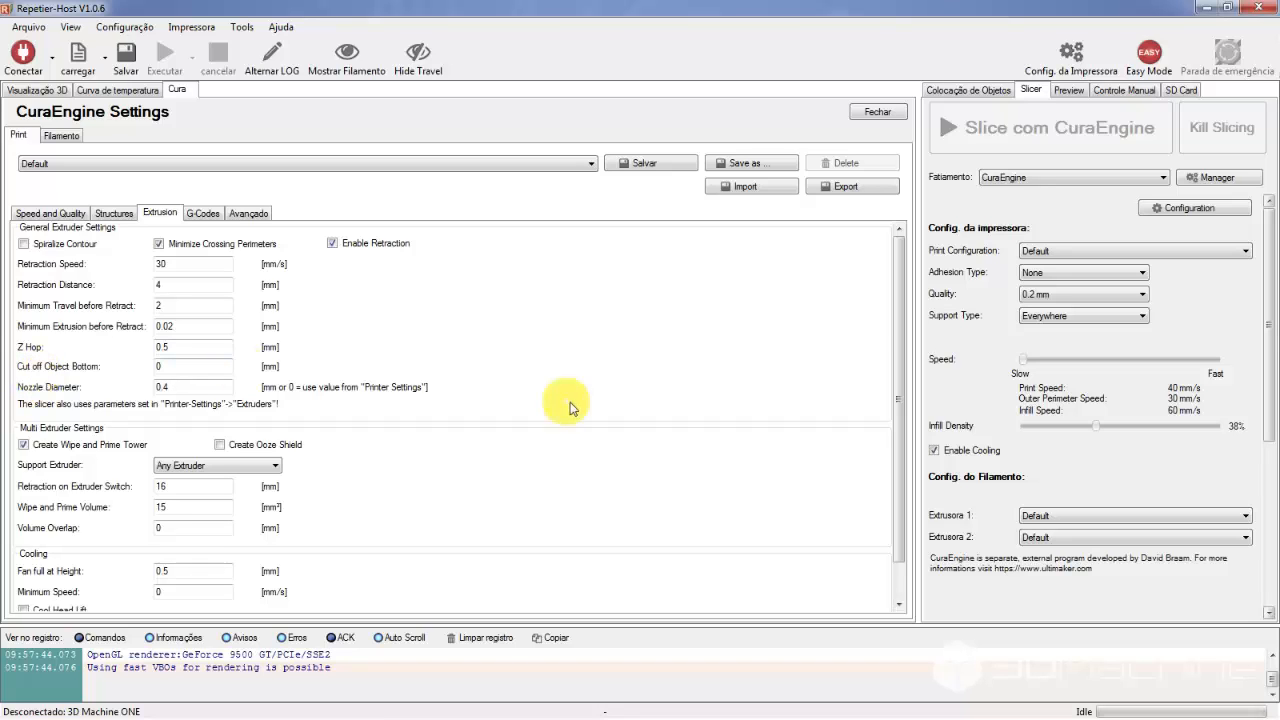
In the multi-extruder settings, enable the ooze shield and set the retraction on extruder switch to 20 mm.
left_click_drag(895, 297, 897, 331)
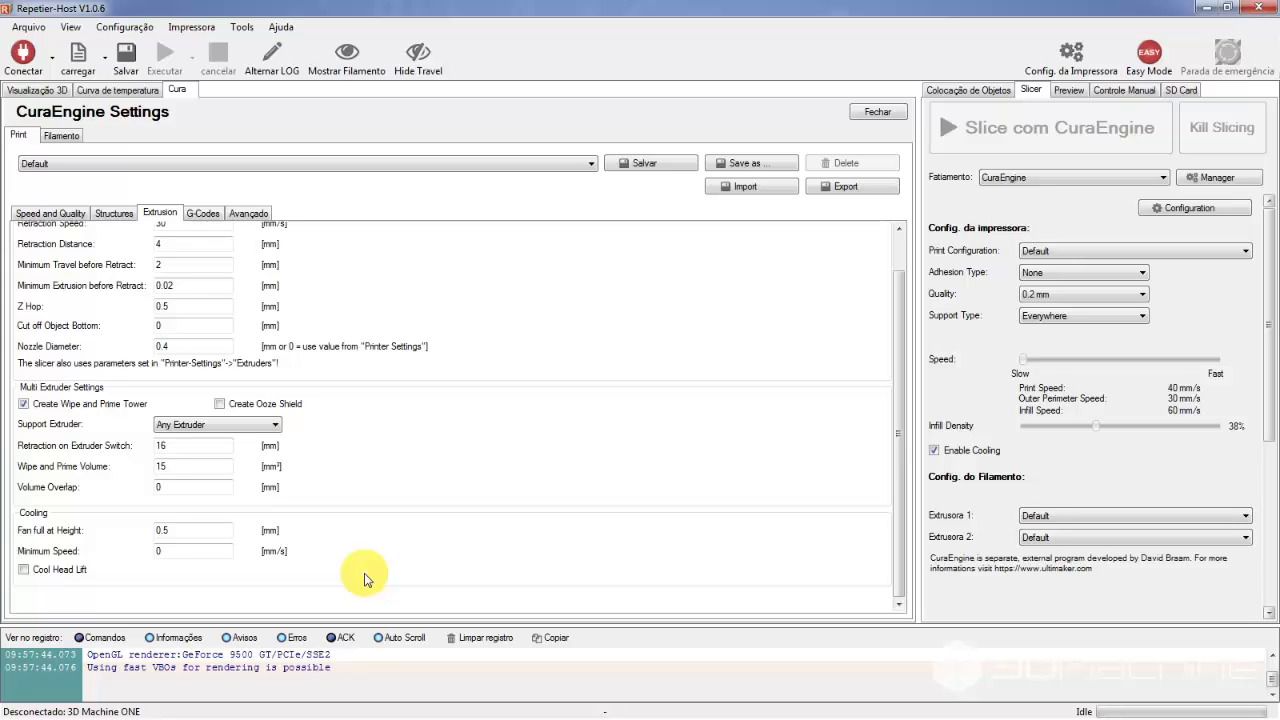
left_click(220, 404)
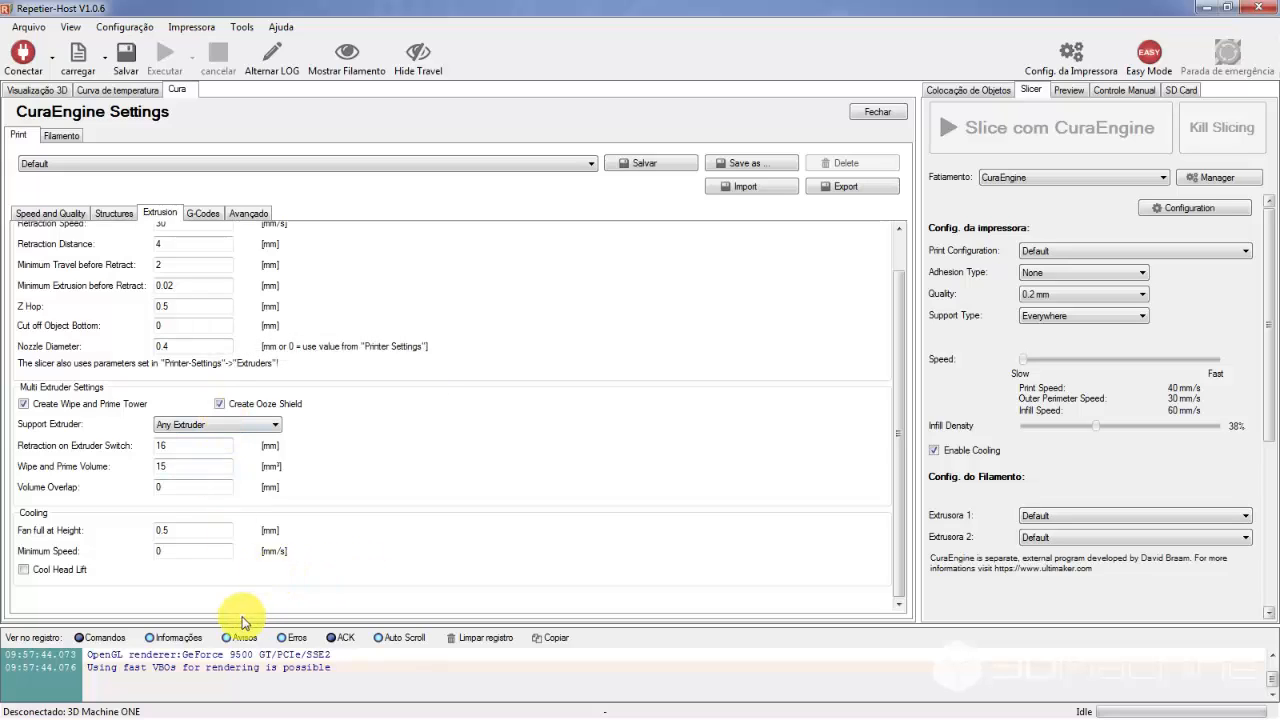
left_click(203, 449)
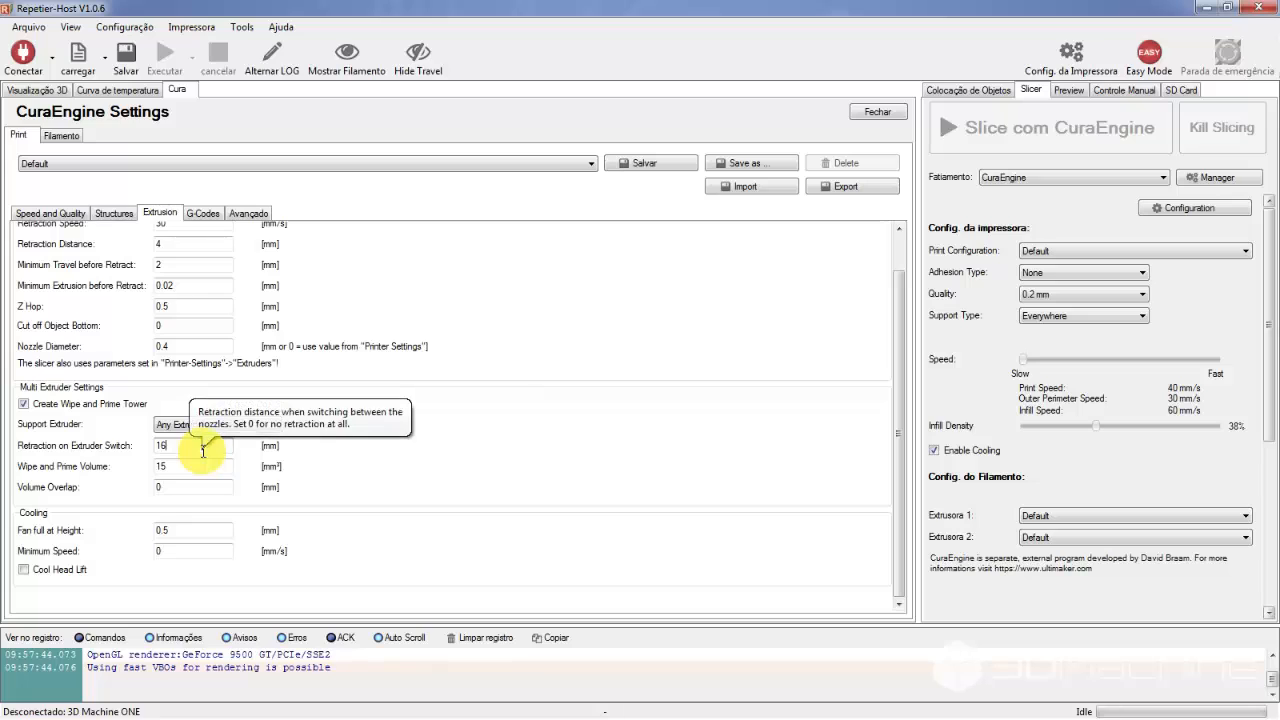
left_click_drag(203, 451, 88, 450)
type("20")
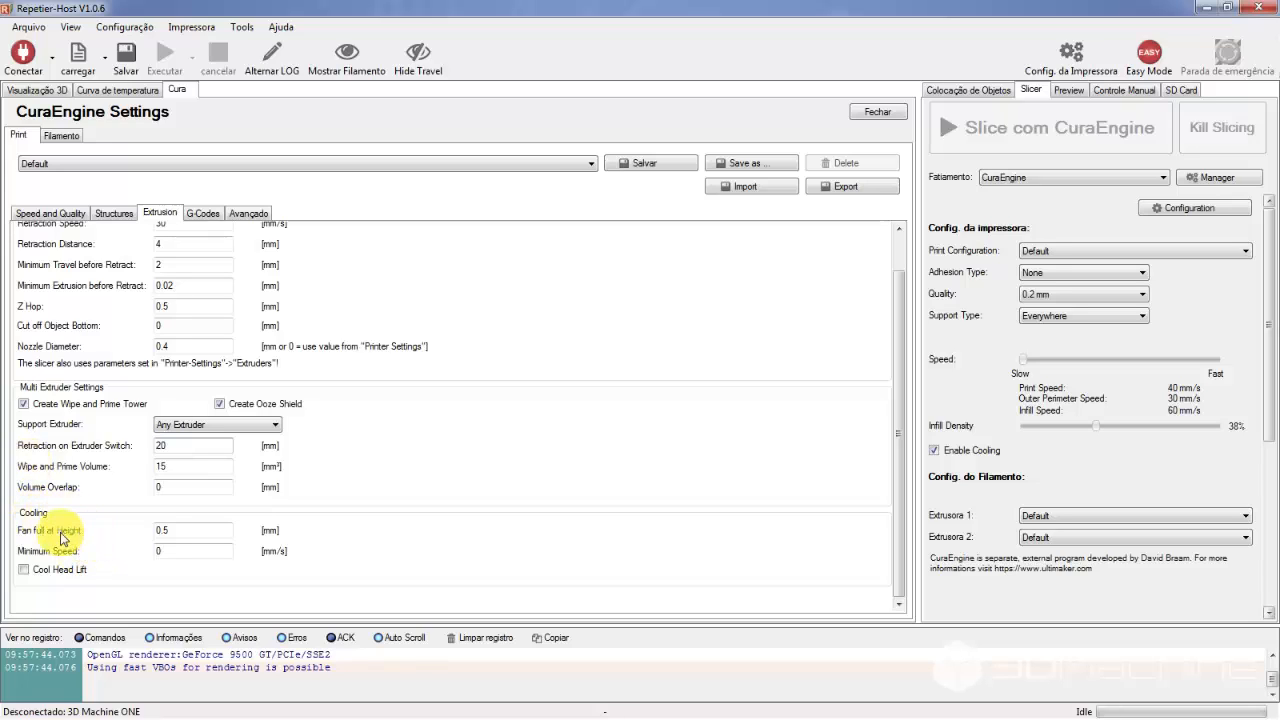
In the cooling settings, set the height for full fan speed to 1 mm and enable Cool Head Lift.
double_click(205, 529)
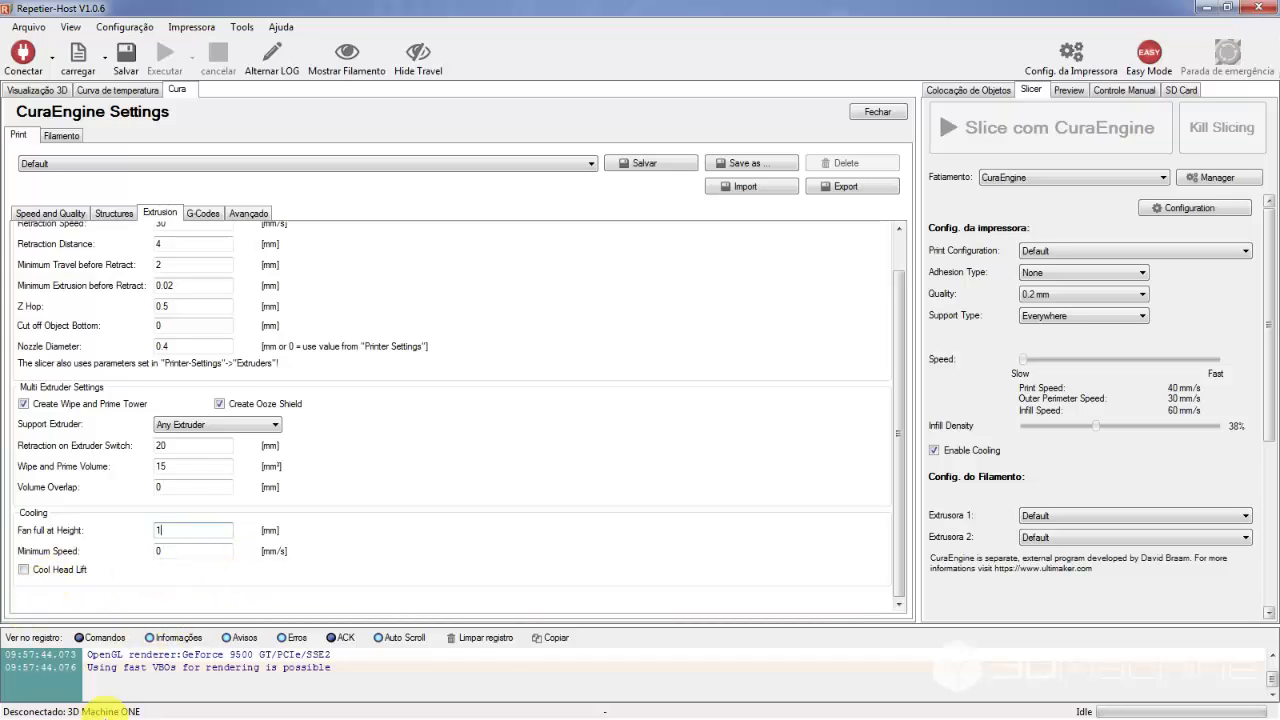
left_click(24, 570)
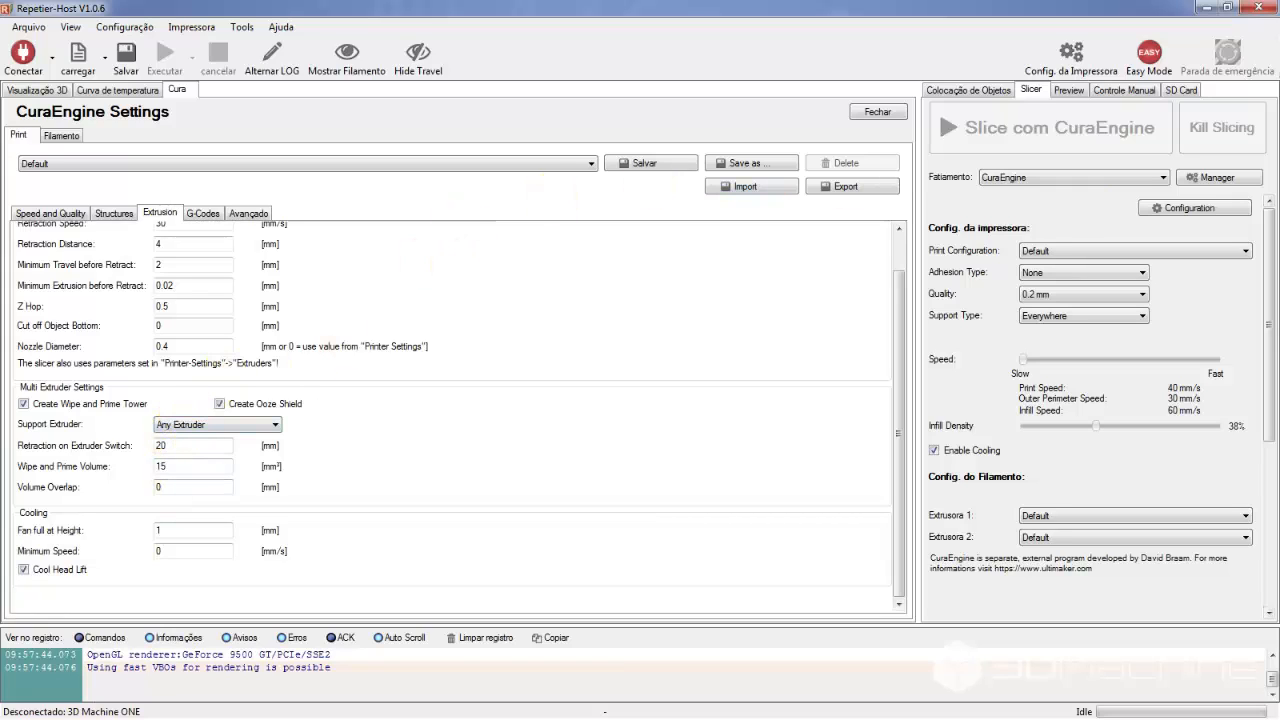
Replace the start G-code with the custom script that homes with G28, raises and switches off the servo with M340, and ends with G1 Z5.
left_click(201, 214)
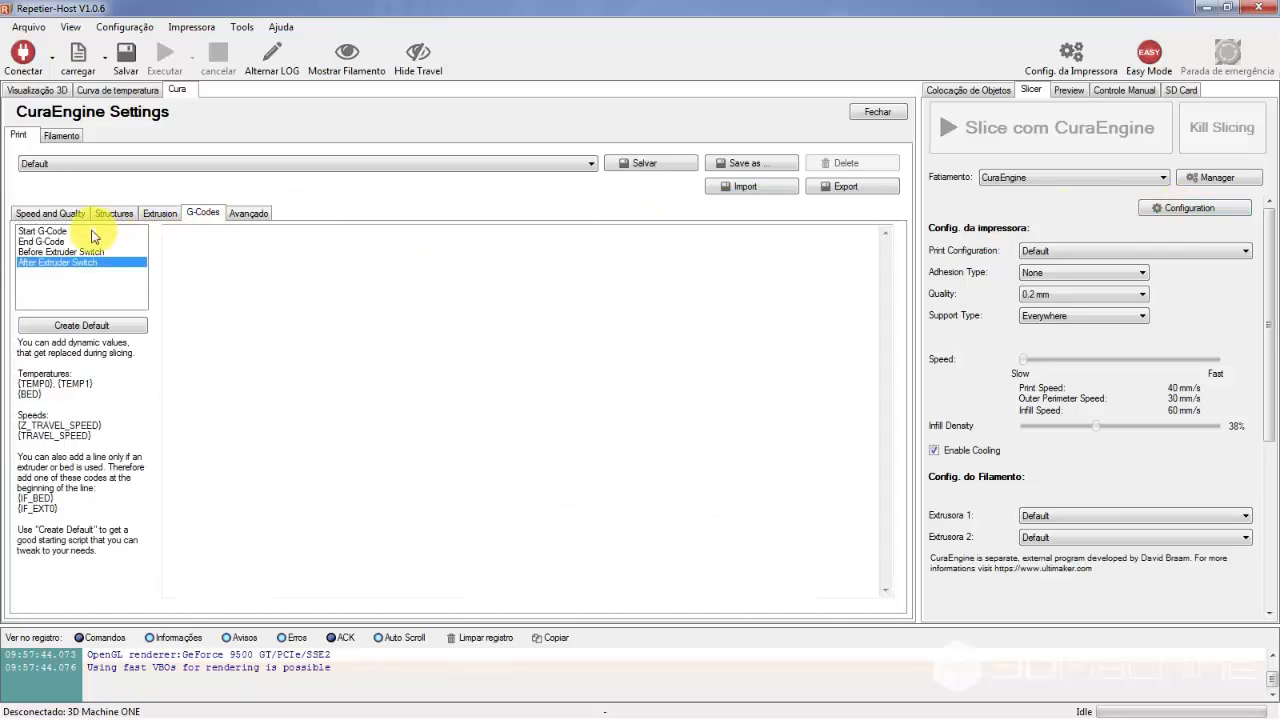
left_click(60, 232)
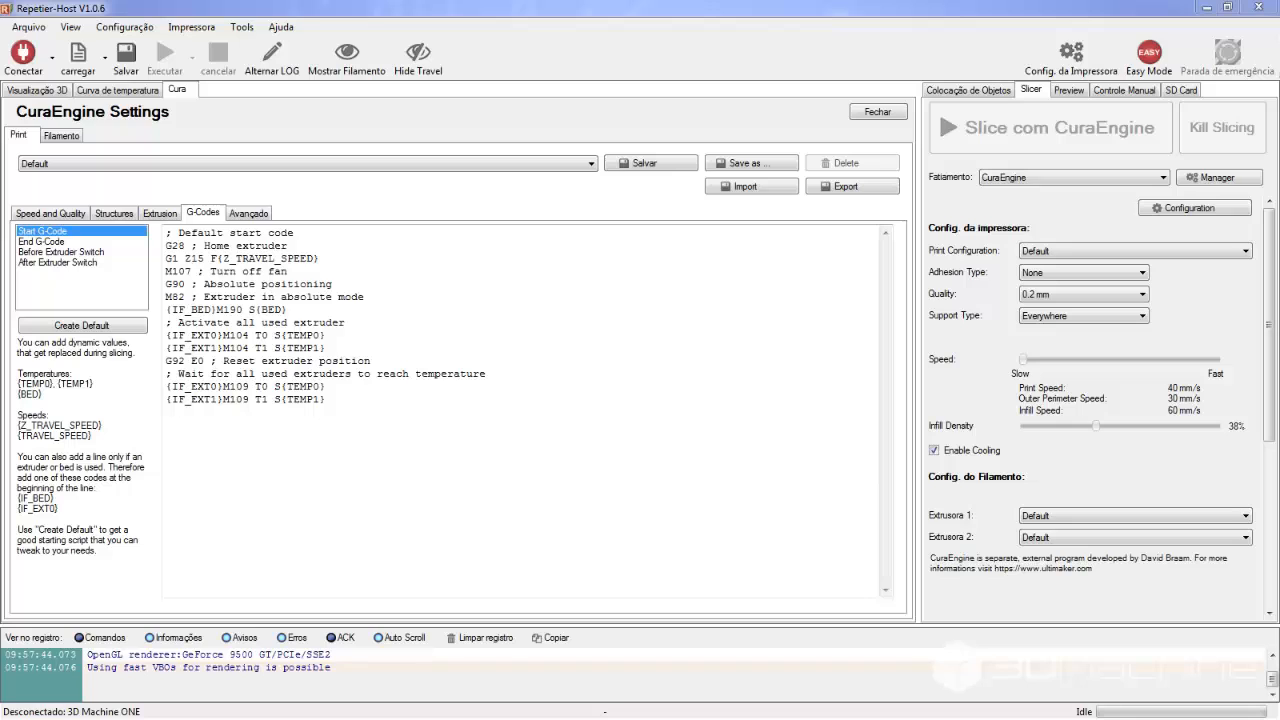
left_click_drag(600, 500, 83, 195)
type("; Default start code G28 ; Home Geral M340 P1 S1850 ; Sobe o Servo M340 P0 0 ; Desliga o Servo G1 Z0 F{Z_TRAVEL_SPEED} M107 ; Turn off fan G90 ; Absolute positioning M82 ; Extruder in absolute mode {IF_BED}M190 S{BED} ; Activate all used extruder {IF_EXT0}M104 T0 S{TEMP0} {IF_EXT1}M104 T1 S{TEMP1} G92 E0 ; Reset extruder position M42 P8 S254 ;liga ventilador do extrusor ; Wait for all used extruders to reach temperature {IF_EXT0}M109 T0 S{TEMP0} {IF_EXT1}M109 T1 S{TEMP1} G1 Z5")
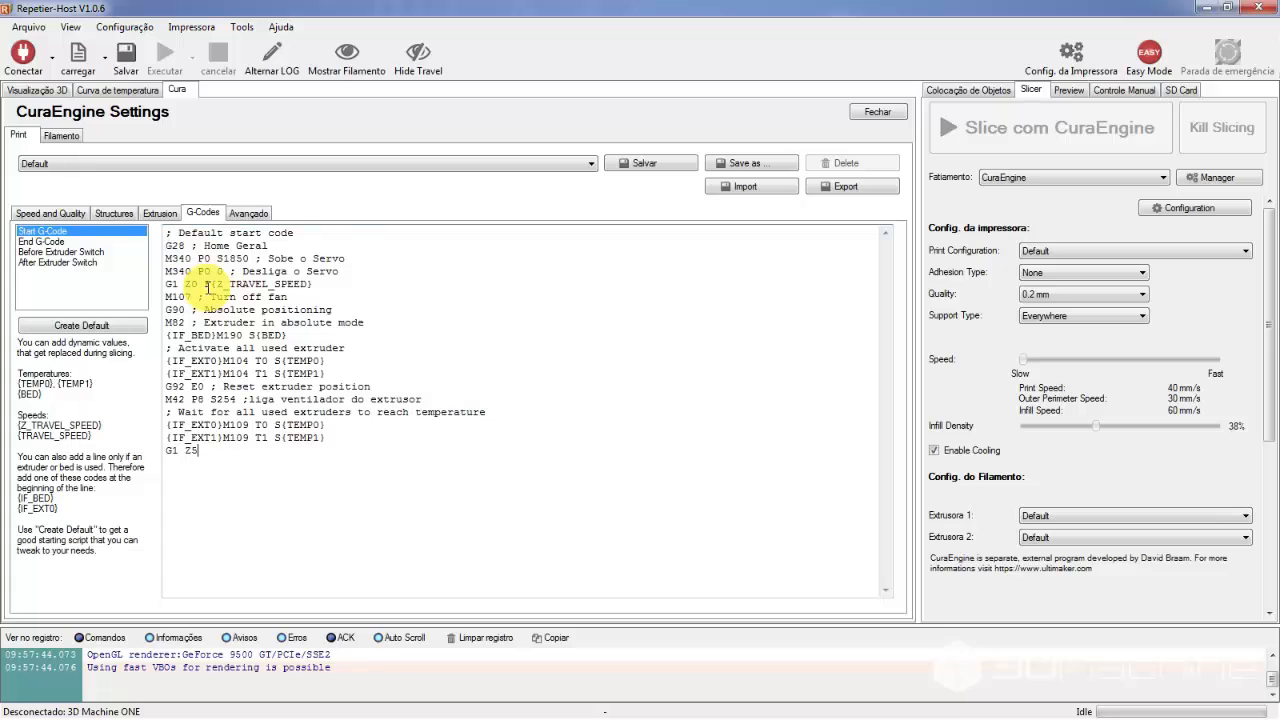
Replace the end G-code with the custom script that homes all axes with G28 before turning off the fan.
left_click(52, 244)
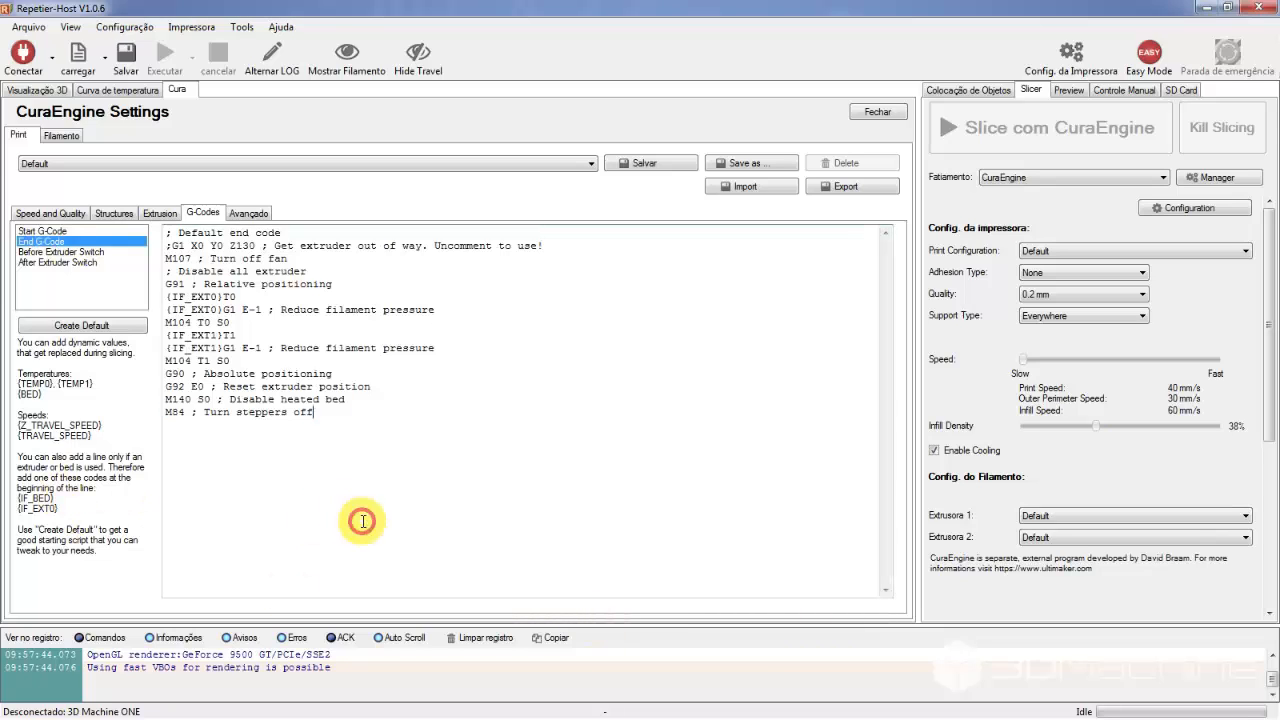
key("ctrl+a")
type("; Default end code G28 ; Home Geral M107 ; Turn off fan ; Disable all extruder G91 ; Relative positioning {IF_EXT0}T0 {IF_EXT0}G1 E-1 ; Reduce filament pressure M104 T0 S0 {IF_EXT1}T1 {IF_EXT1}G1 E-1 ; Reduce filament pressure M104 T1 S0 G90 ; Absolute positioning G92 E0 ; Reset extruder position M140 S0 ; Disable heated bed M84 ; Turn steppers off")
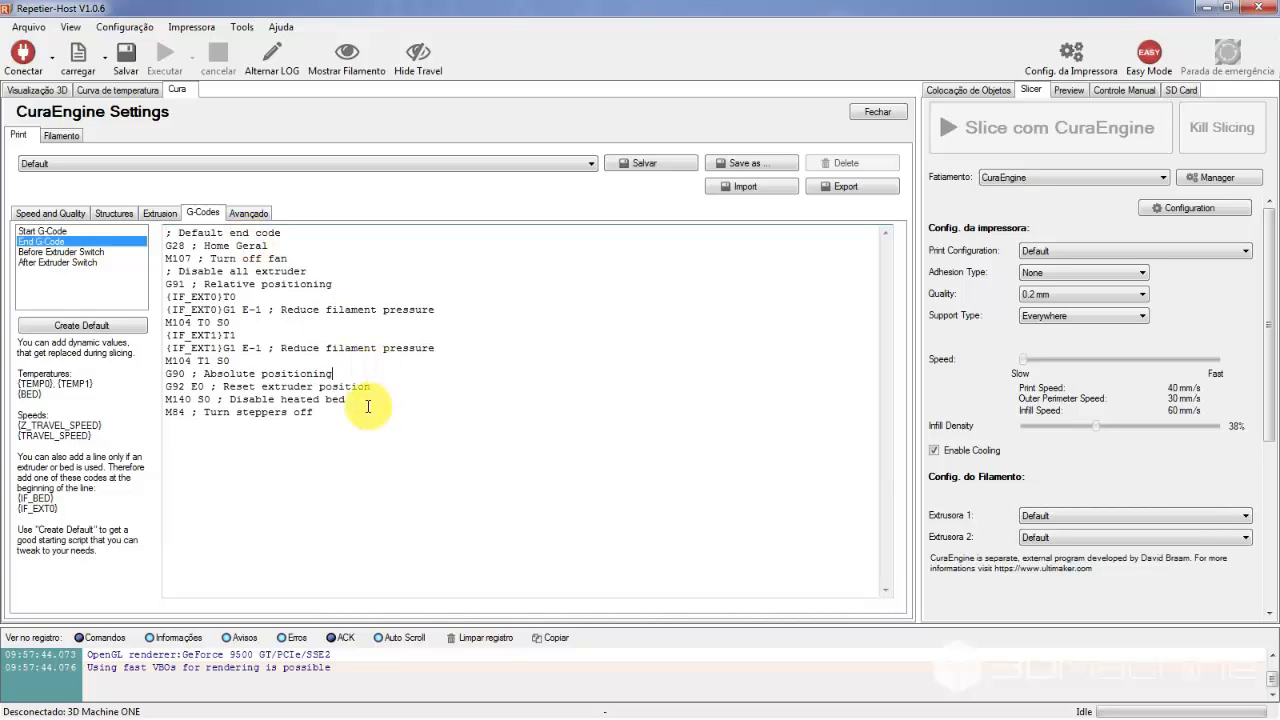
Review the start and end G-code scripts and the advanced mesh error options.
left_click_drag(370, 410, 200, 225)
left_click(88, 242)
left_click(72, 231)
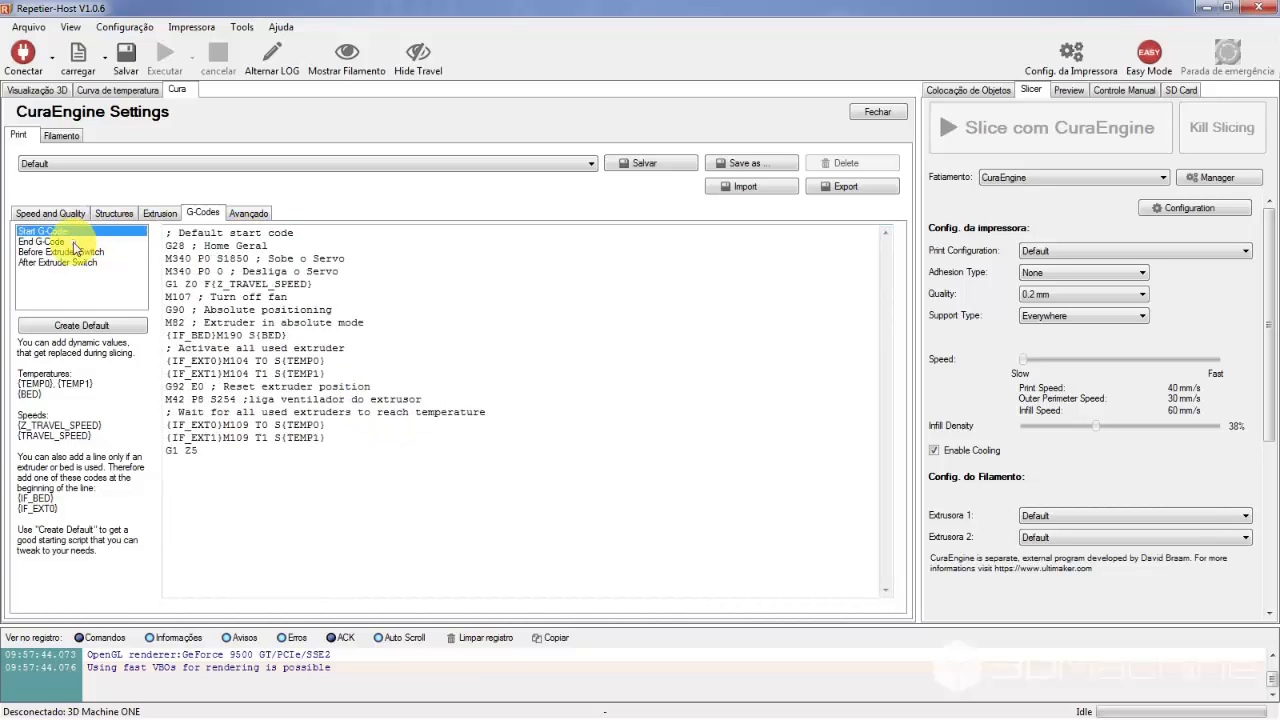
left_click(72, 241)
left_click(73, 232)
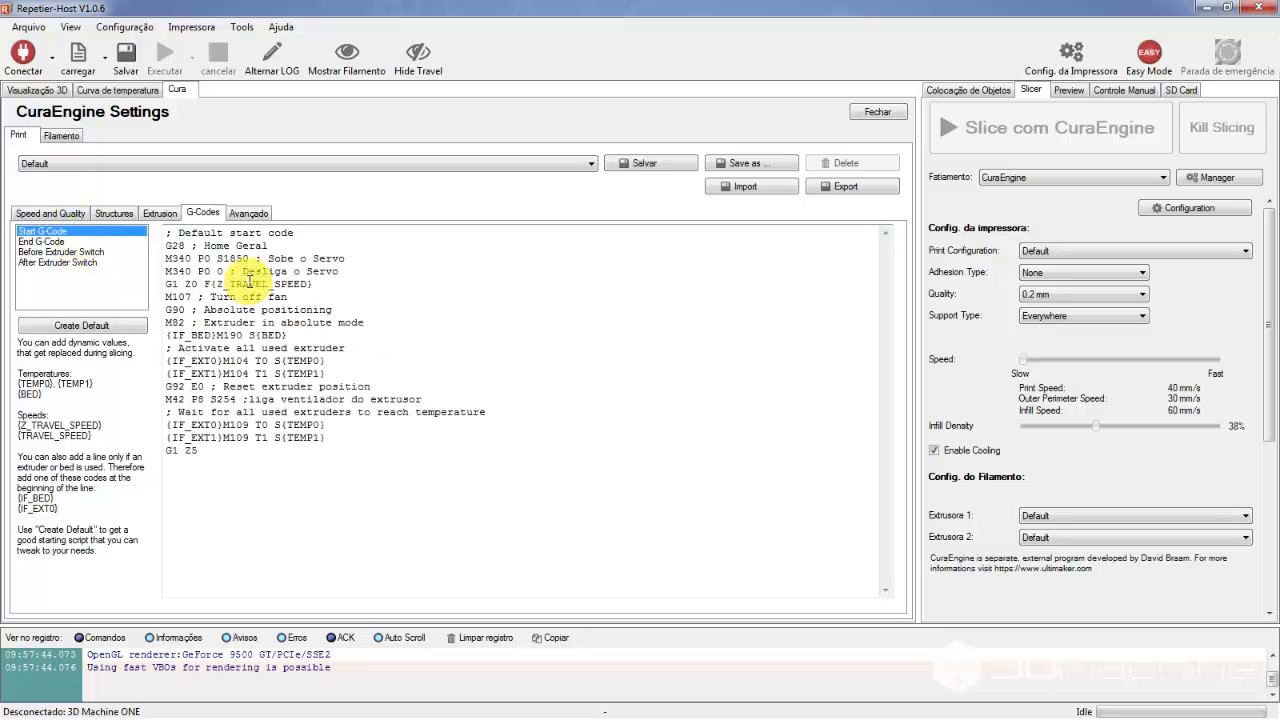
left_click(249, 212)
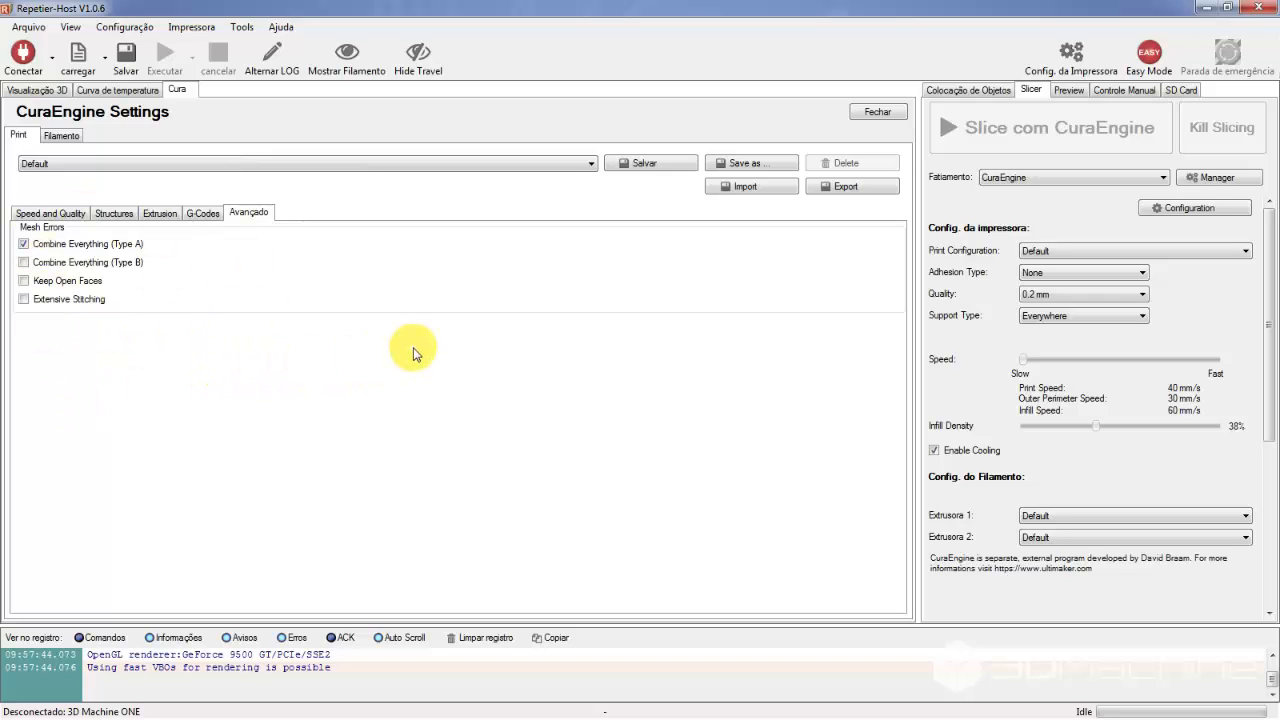
Examine the printer name and the list of saved printers in the printer configuration.
left_click(1044, 48)
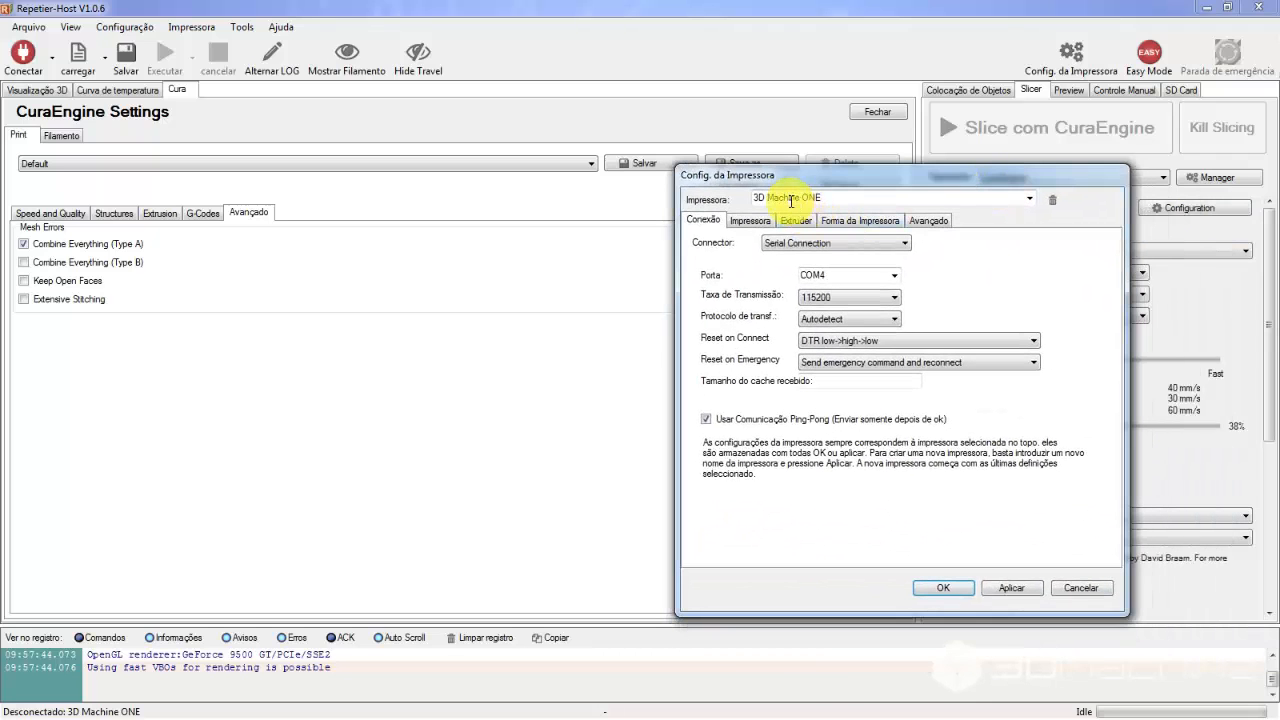
left_click(791, 201)
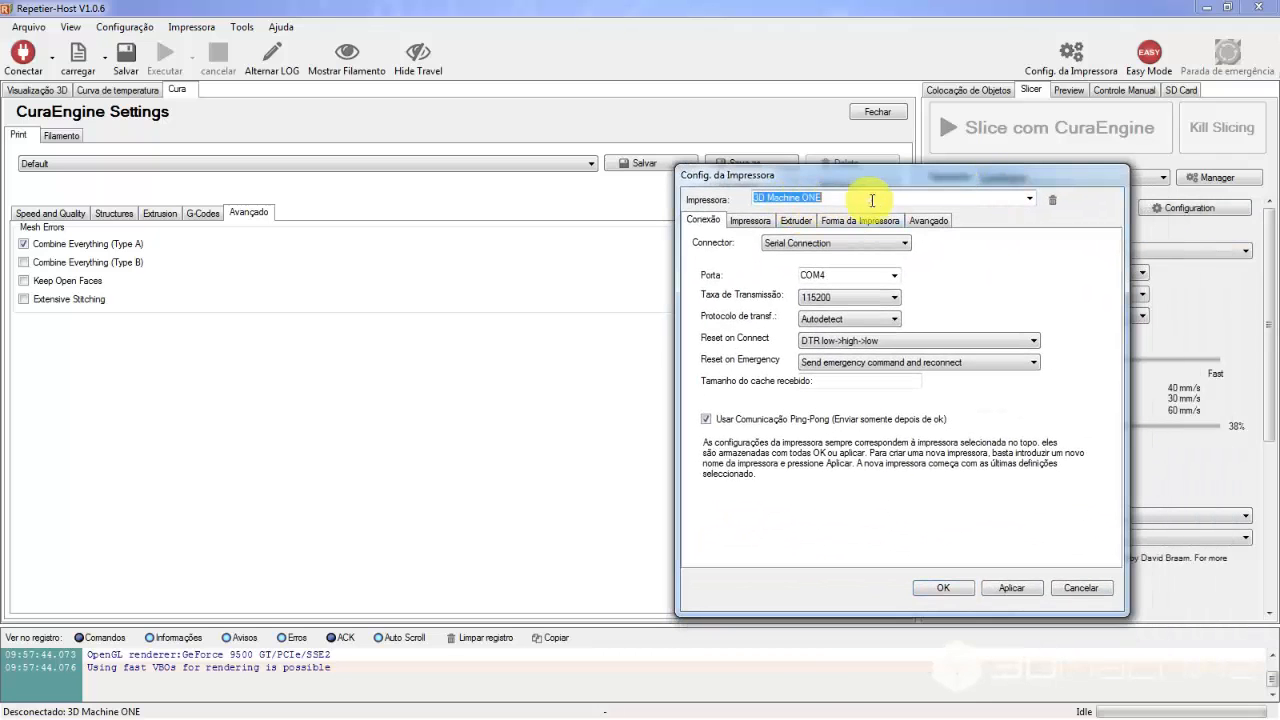
left_click(943, 587)
left_click(1072, 58)
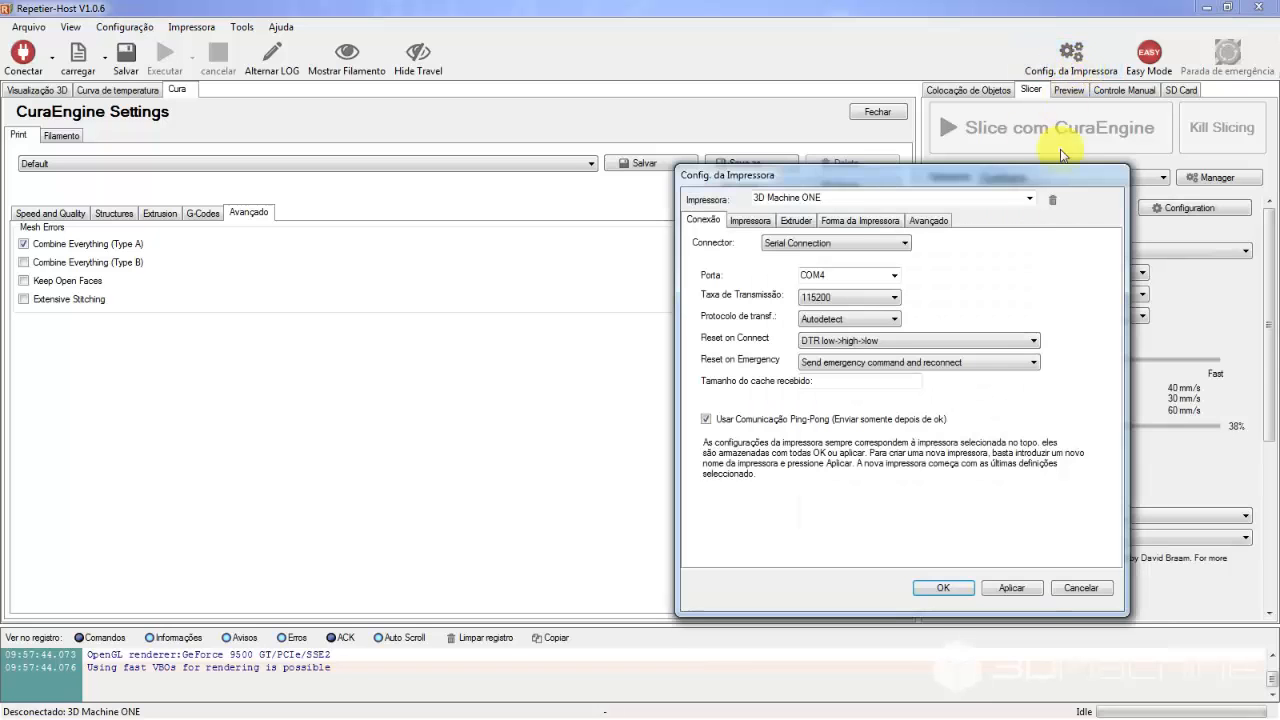
left_click(1030, 198)
left_click(310, 297)
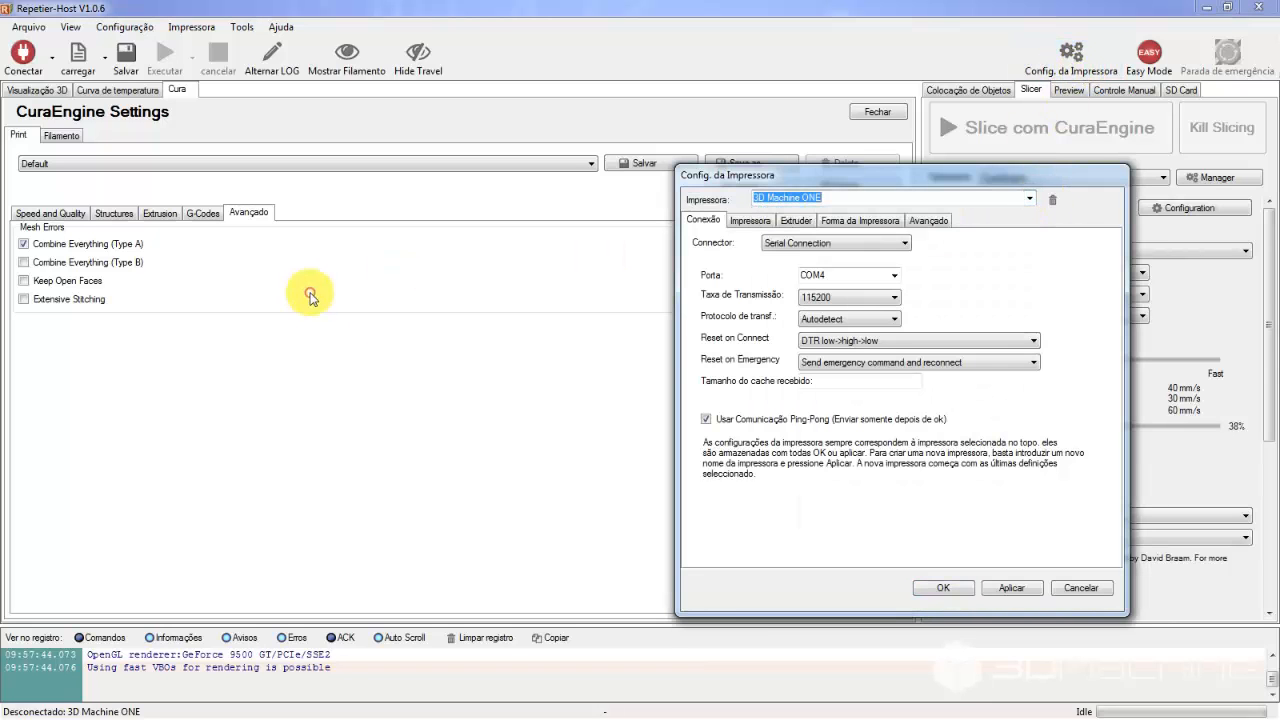
left_click(1080, 588)
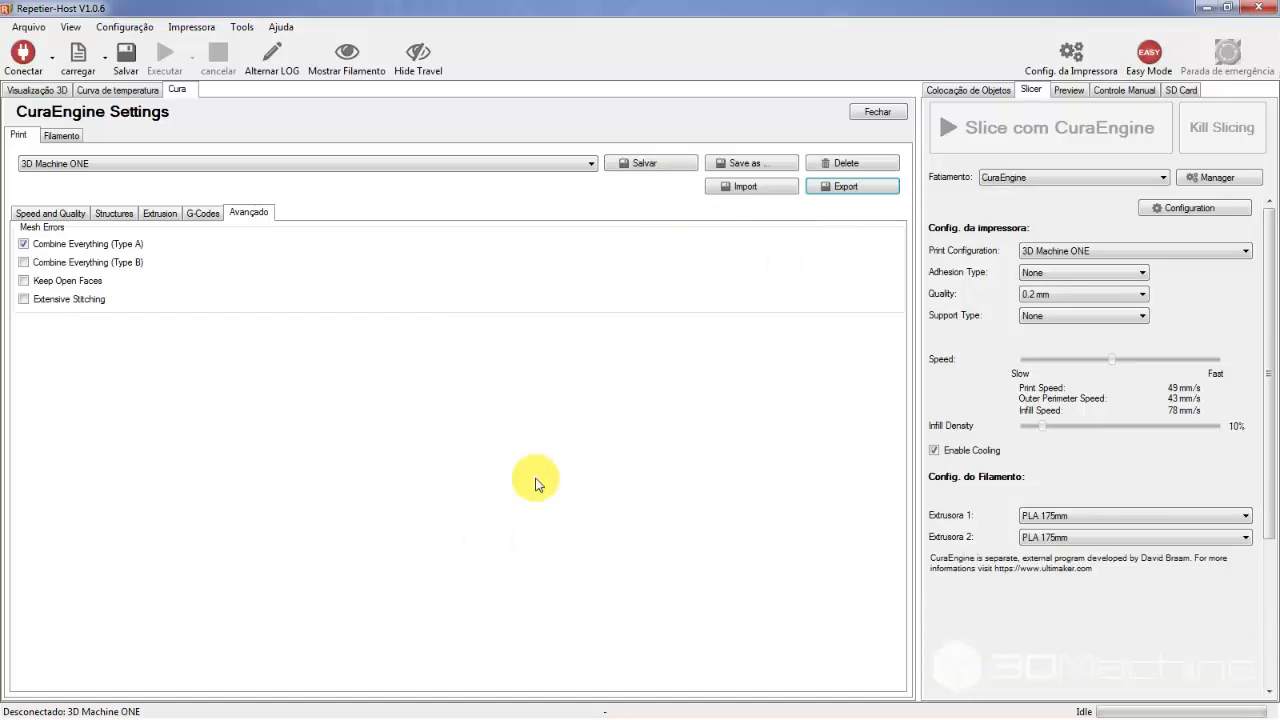
Examine the export and import file dialogs for the print settings without saving or loading a file.
left_click(843, 192)
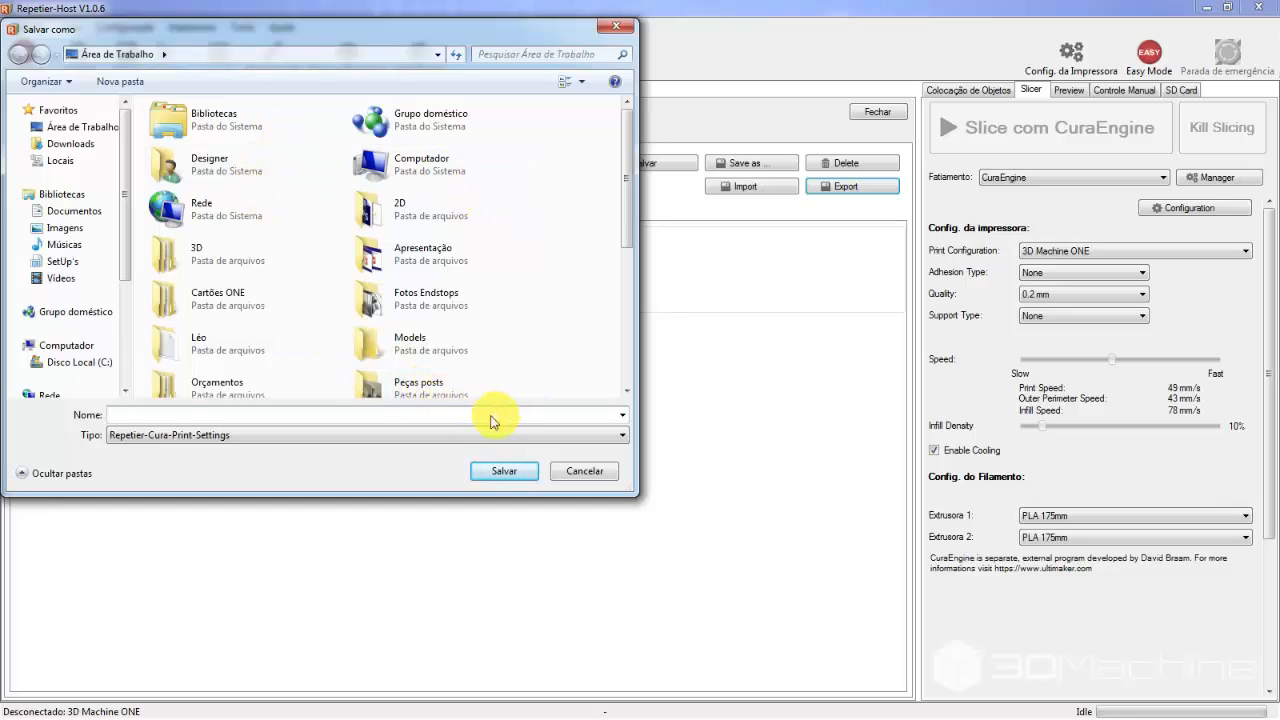
left_click(598, 484)
left_click(740, 187)
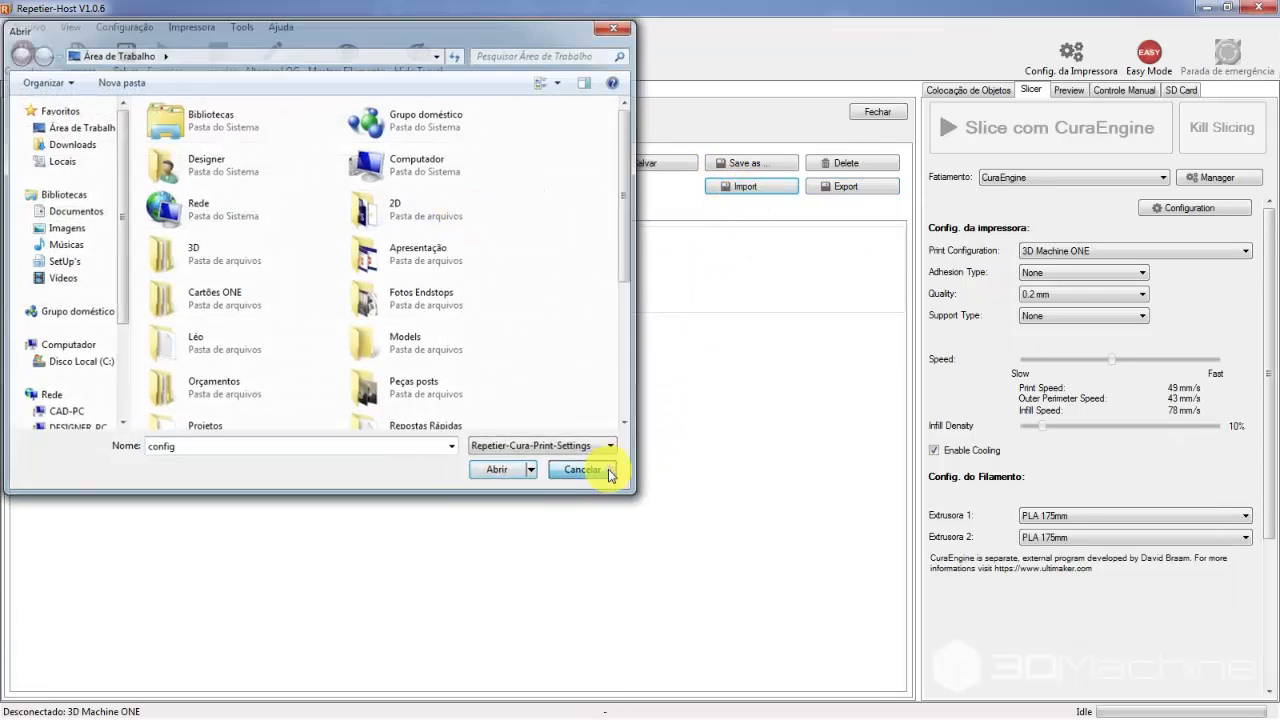
left_click(583, 470)
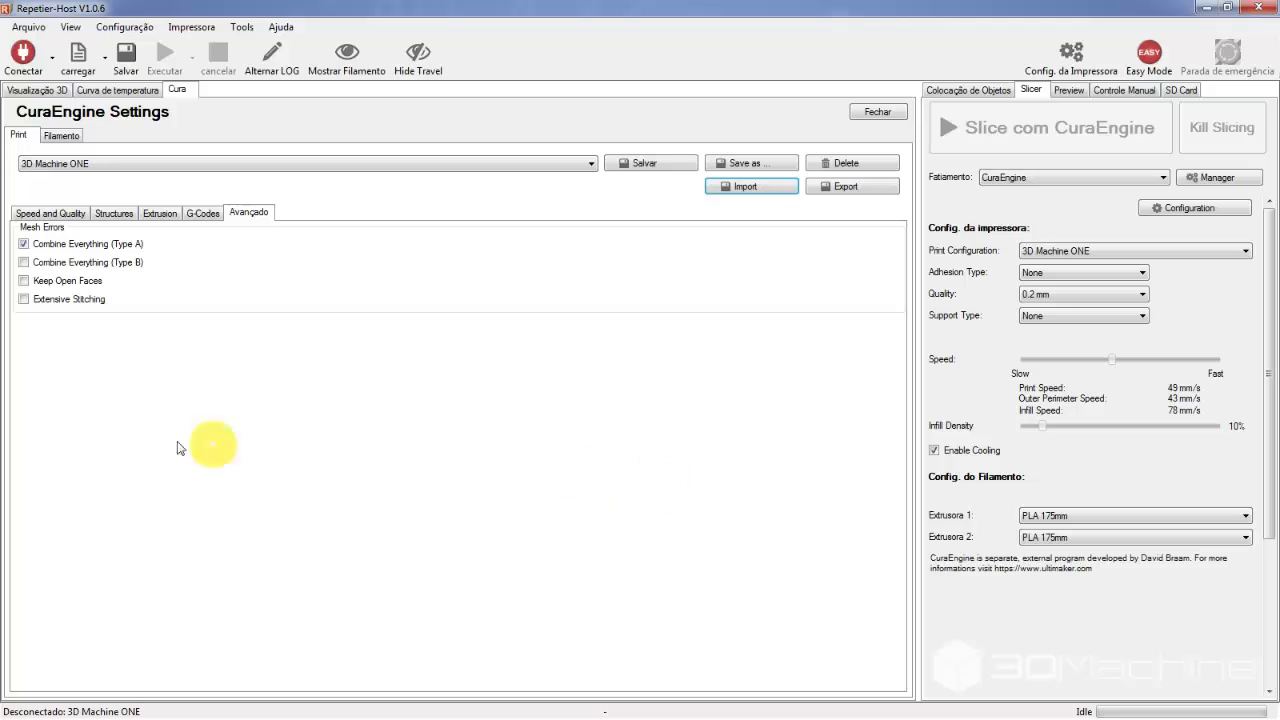
Review the filament settings and the available filament profiles.
left_click(60, 135)
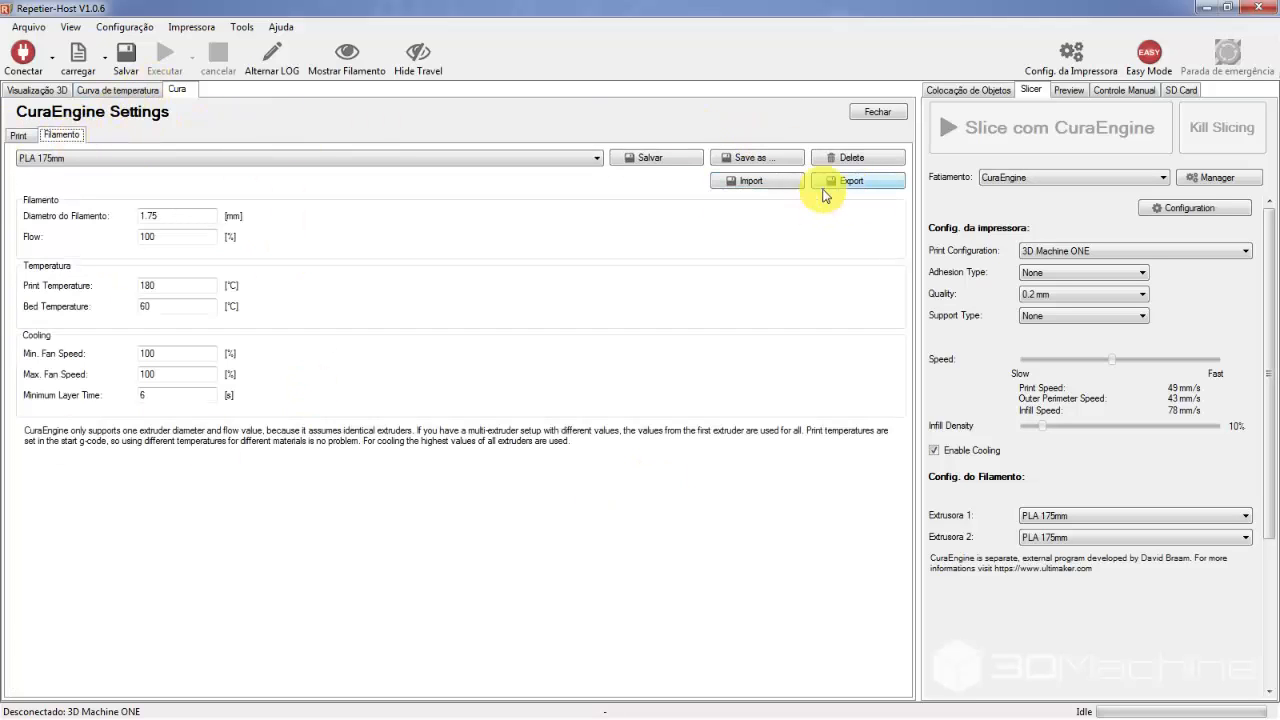
left_click(220, 160)
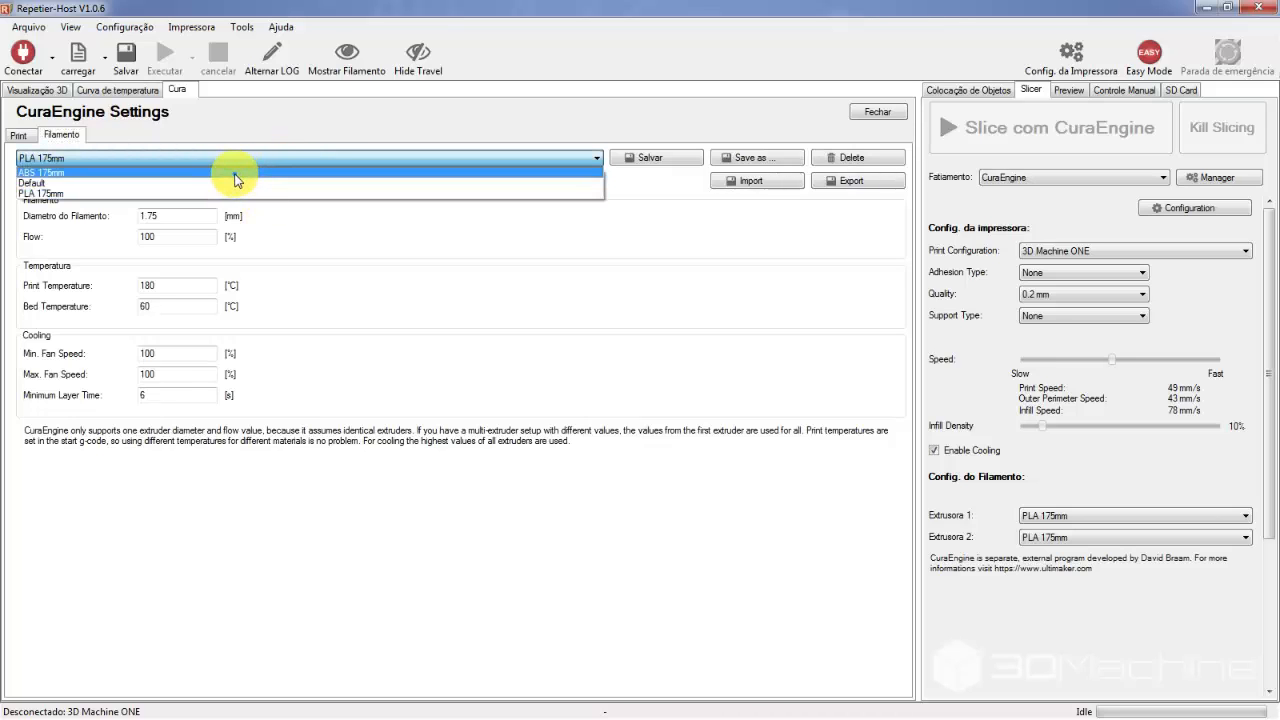
left_click(322, 395)
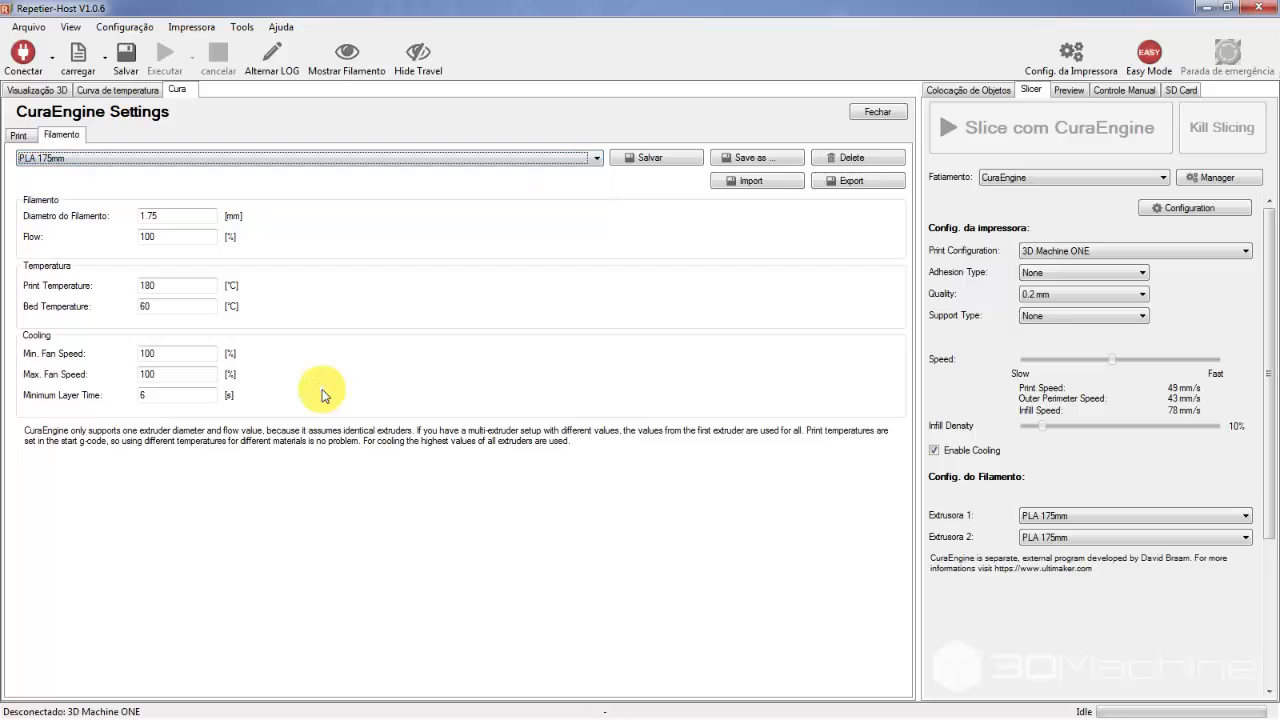
left_click(313, 160)
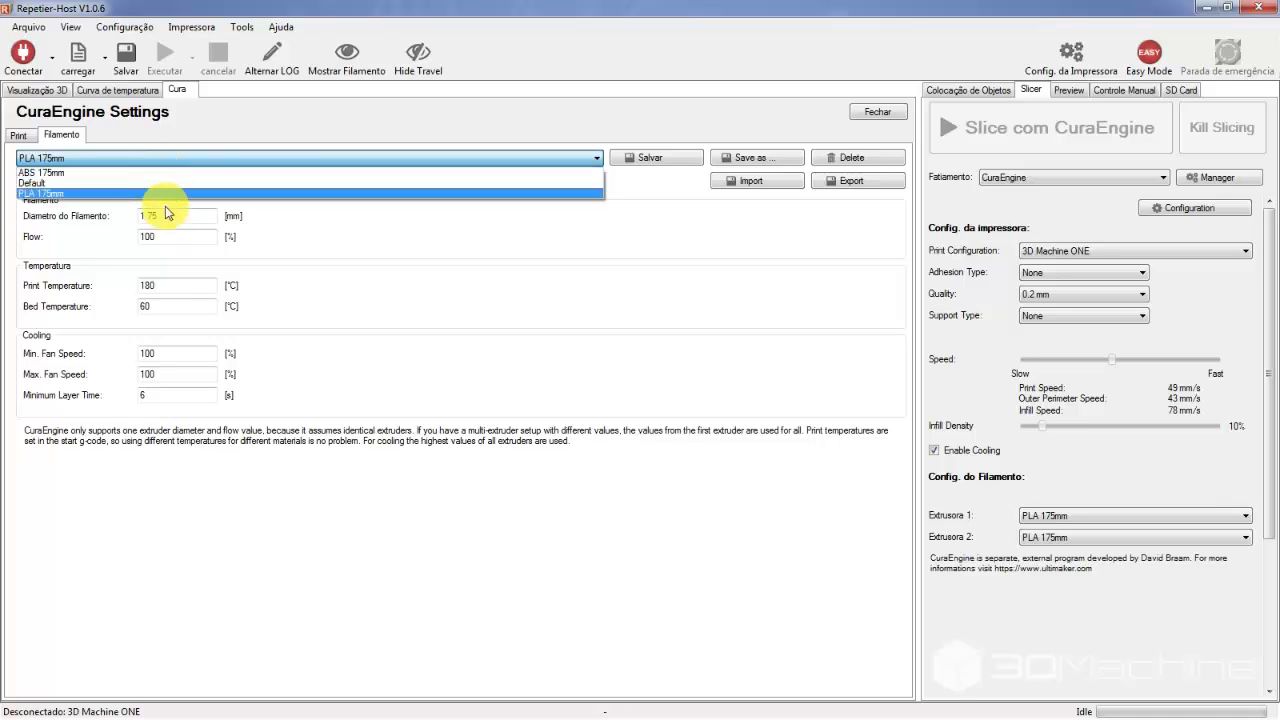
left_click(362, 235)
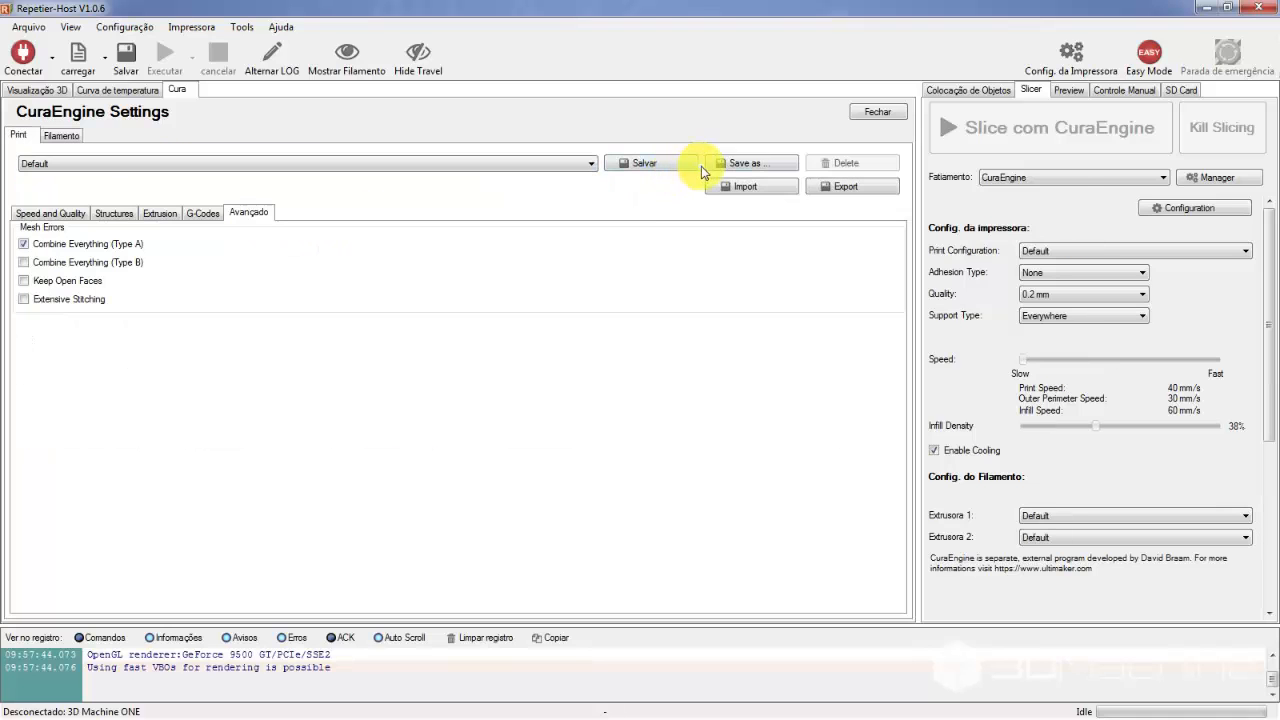
Save the print settings as a new profile named "3D Machine ONE".
left_click(745, 166)
type("3")
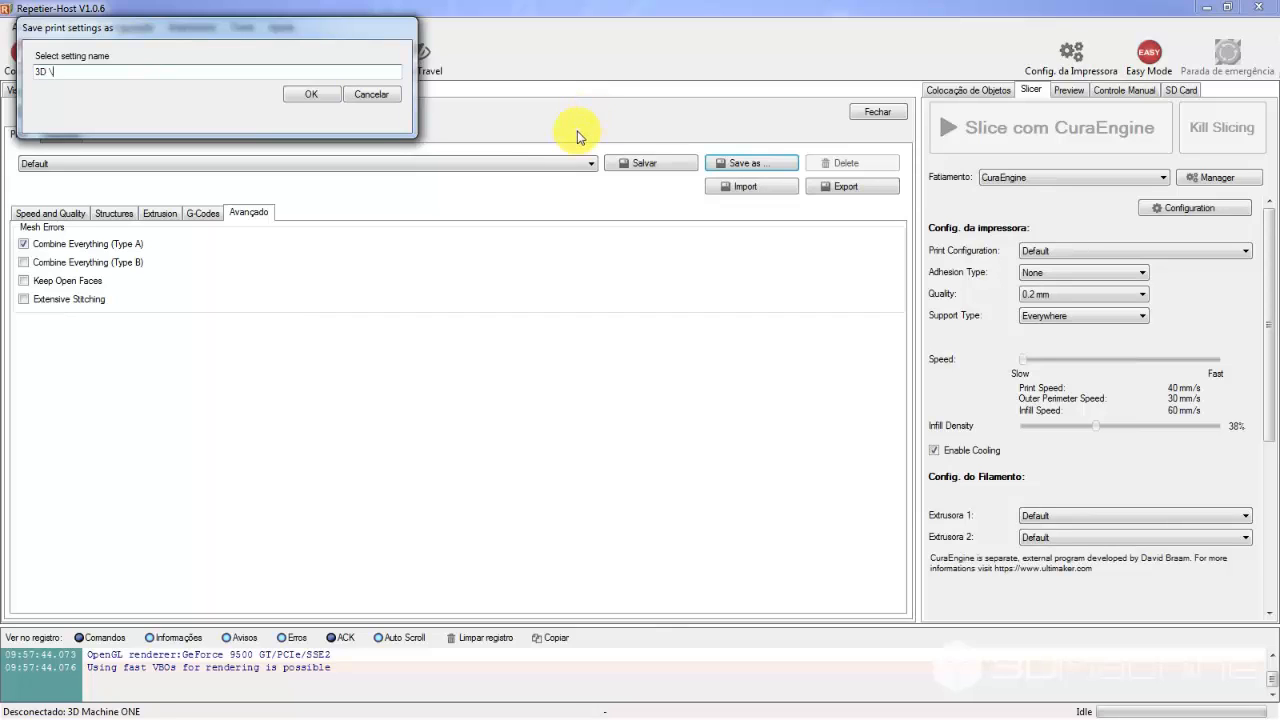
type("D \\")
key("BackSpace")
type("m")
left_click(311, 93)
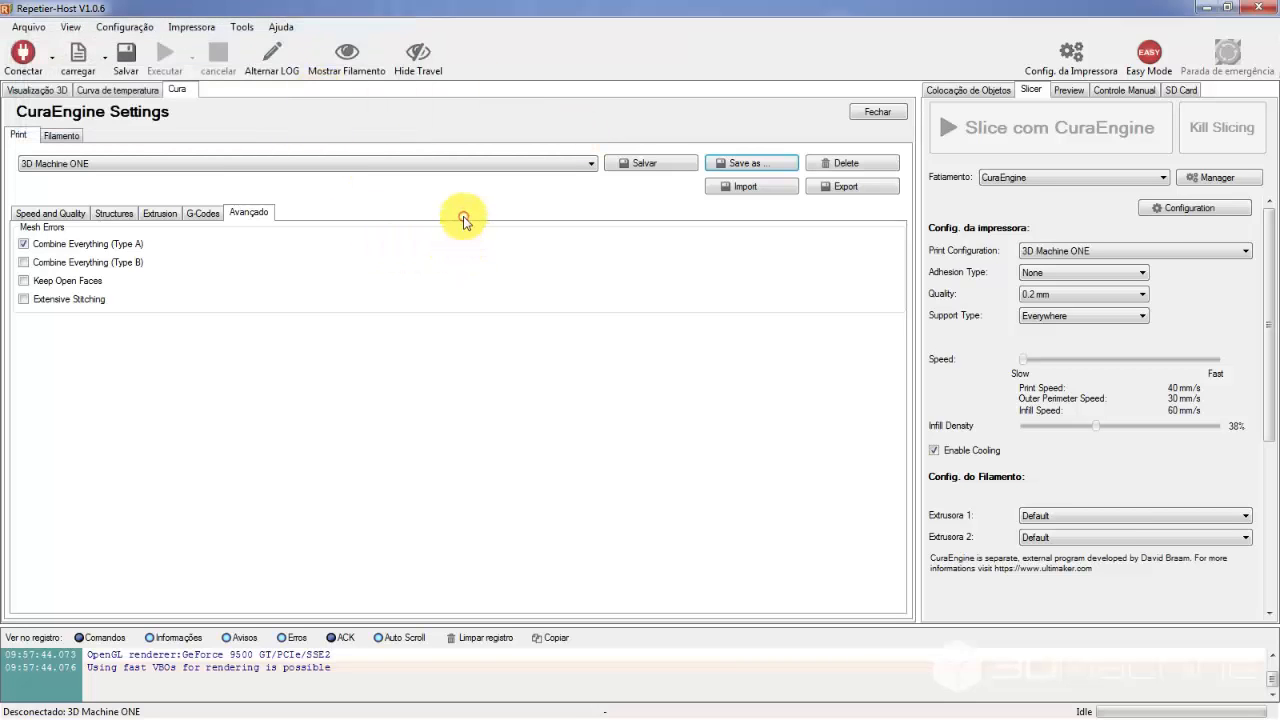
Review the saved print profiles and the filament's profile list, diameter and flow settings.
left_click(449, 163)
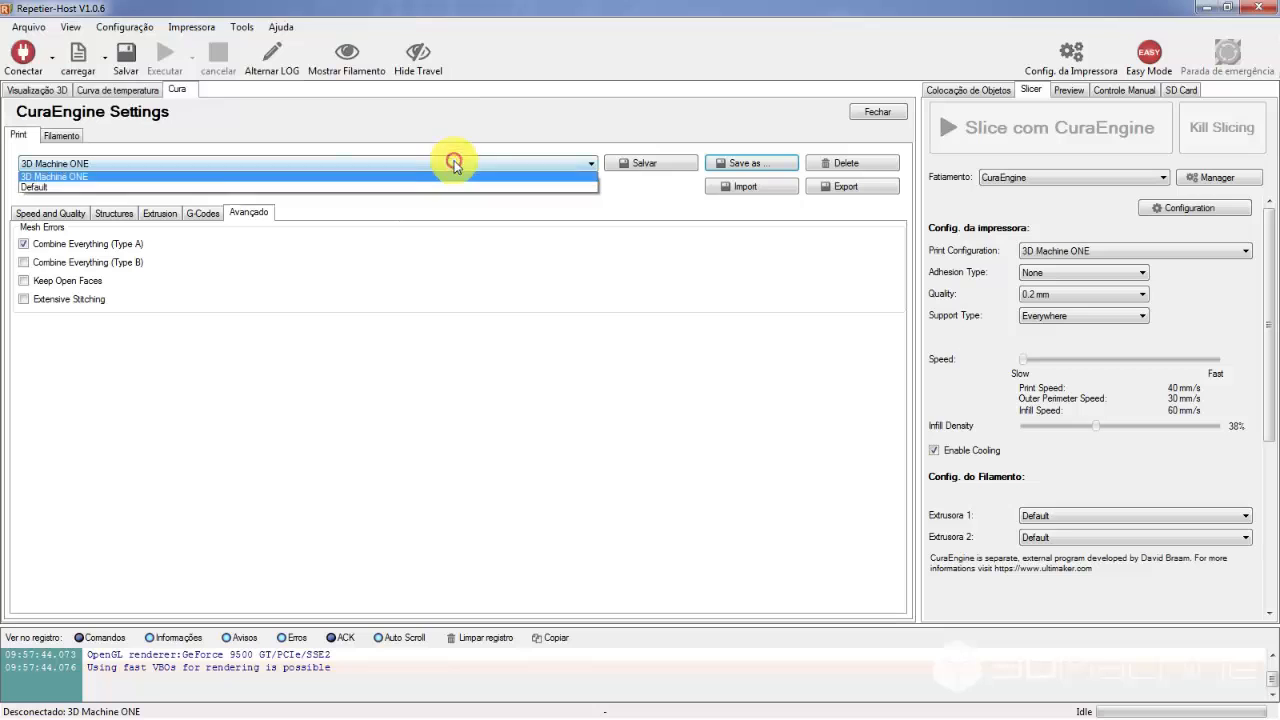
left_click(271, 179)
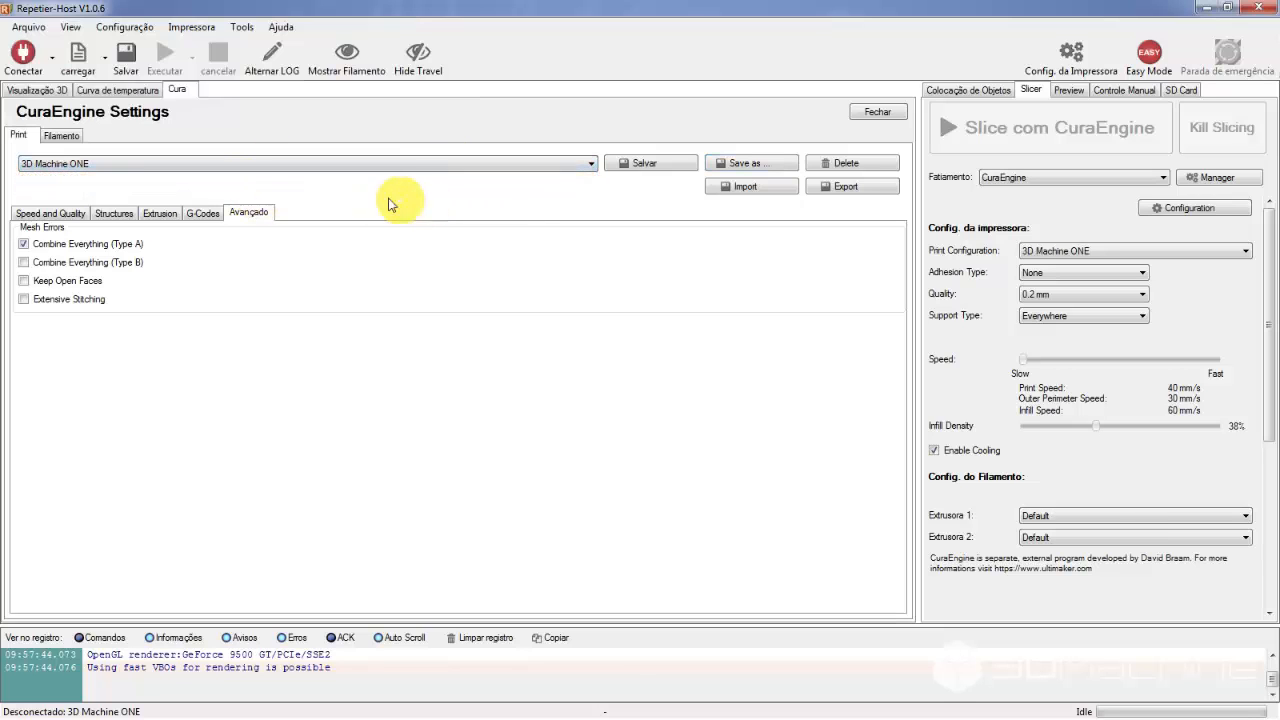
left_click(74, 136)
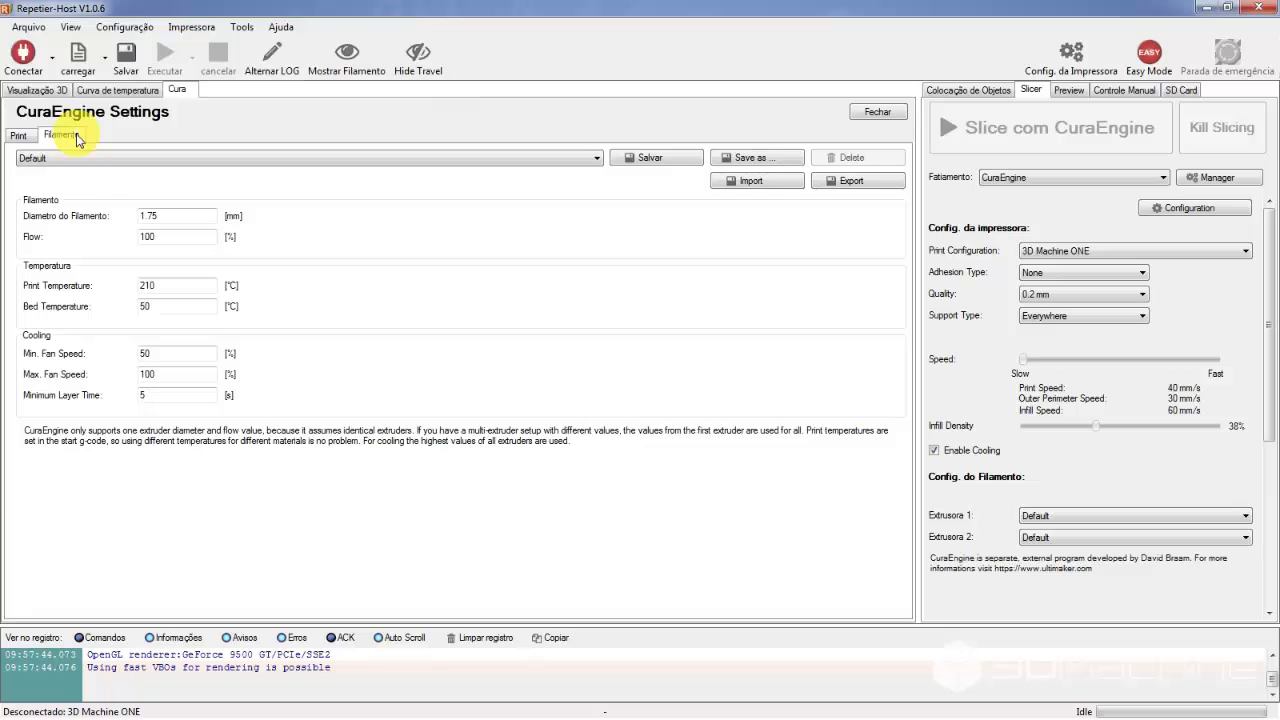
left_click(189, 160)
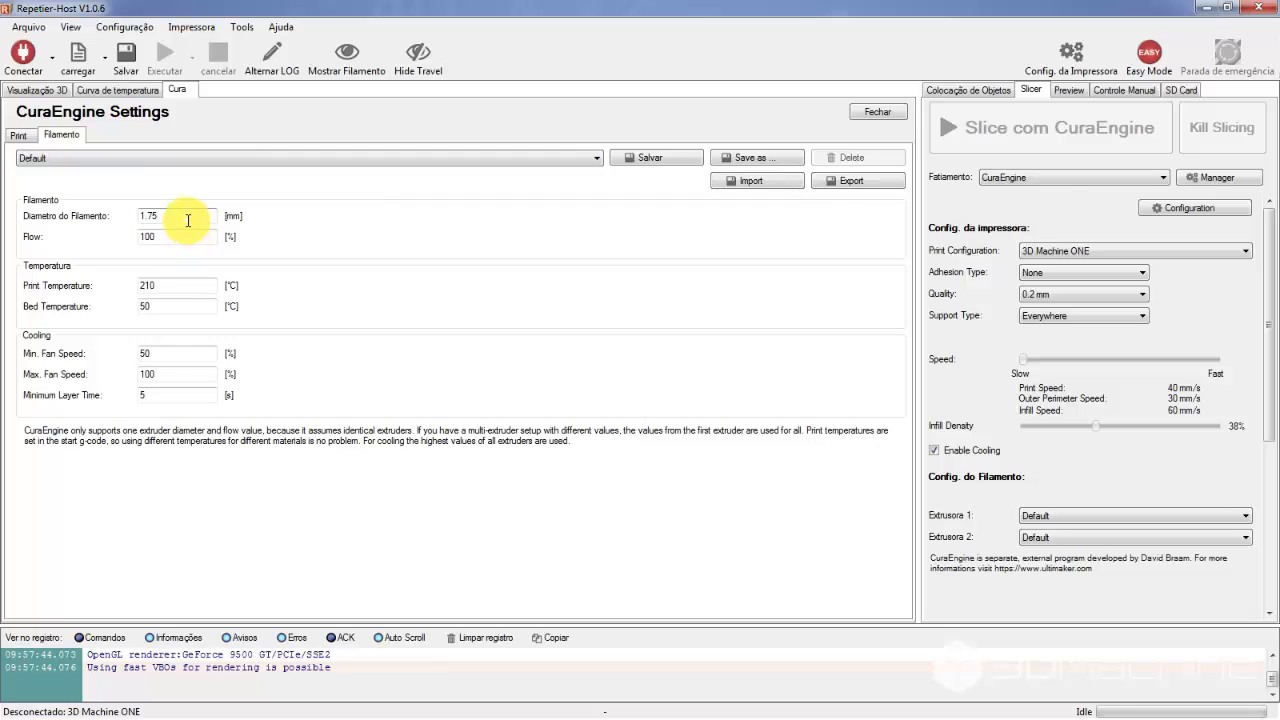
left_click_drag(182, 216, 72, 217)
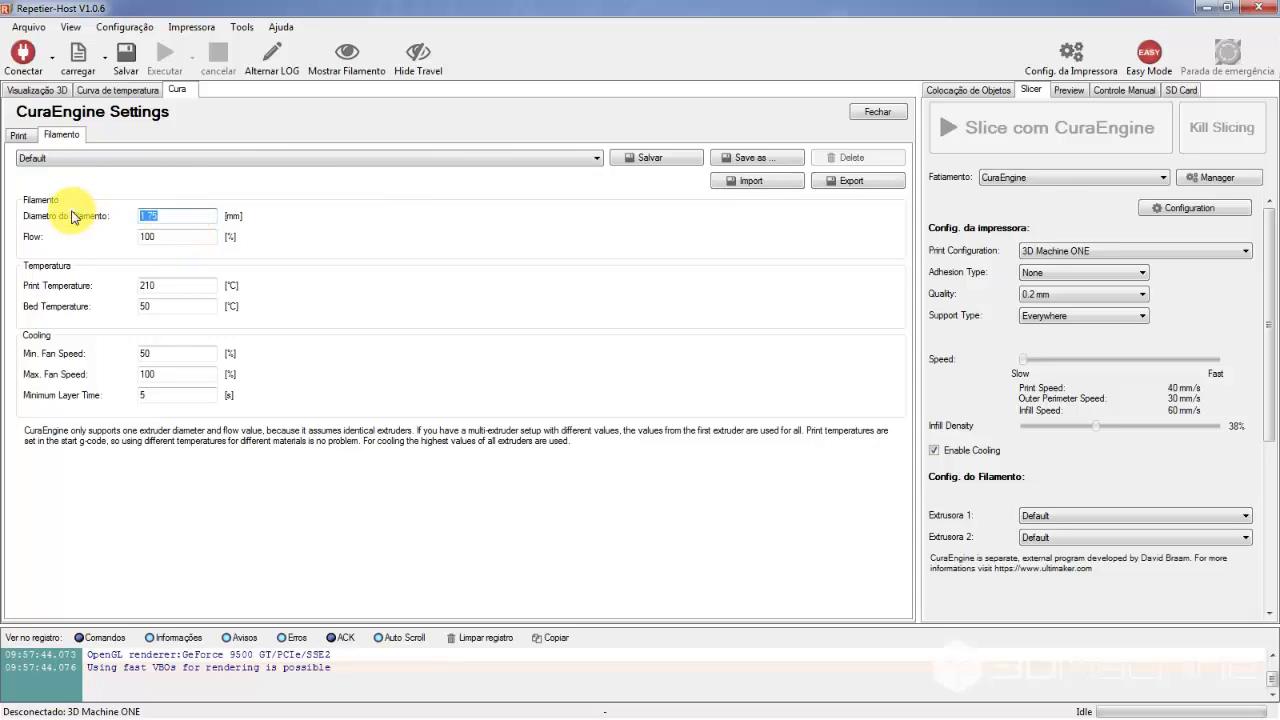
double_click(170, 239)
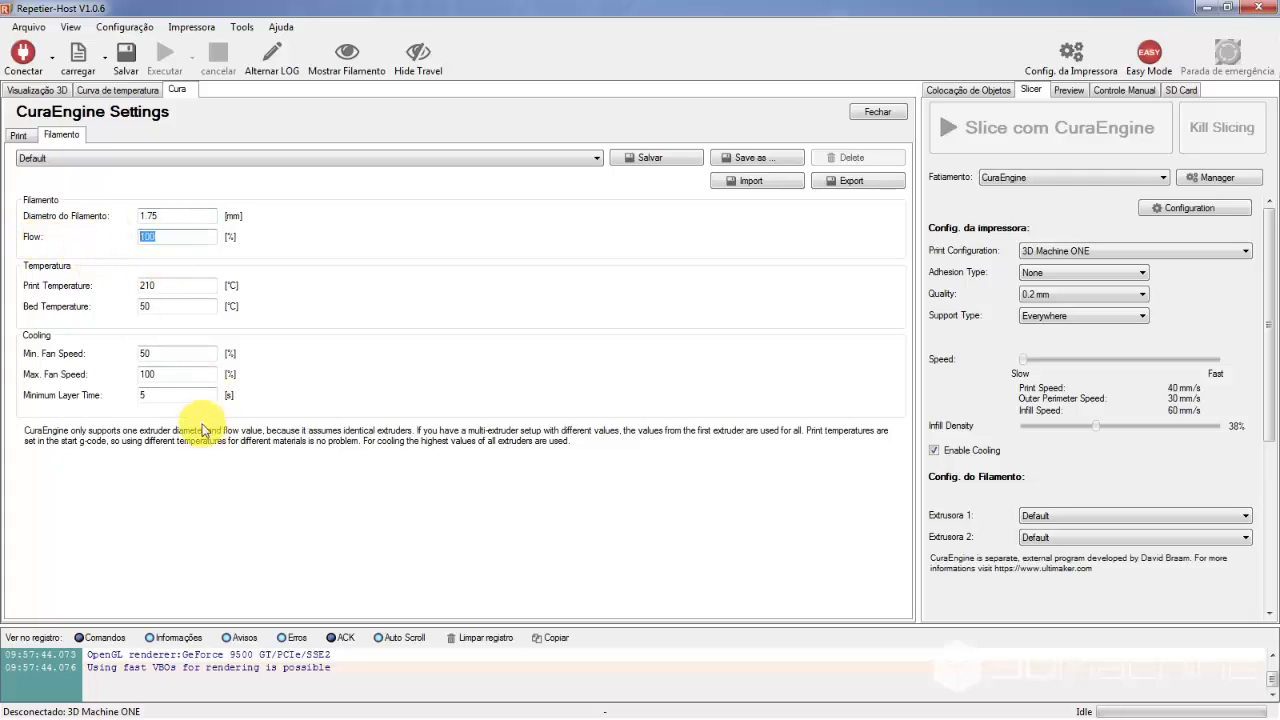
Set the filament's print temperature to 180 °C, bed temperature to 60 °C, minimum fan speed to 100 % and minimum layer time to 6 s.
double_click(185, 289)
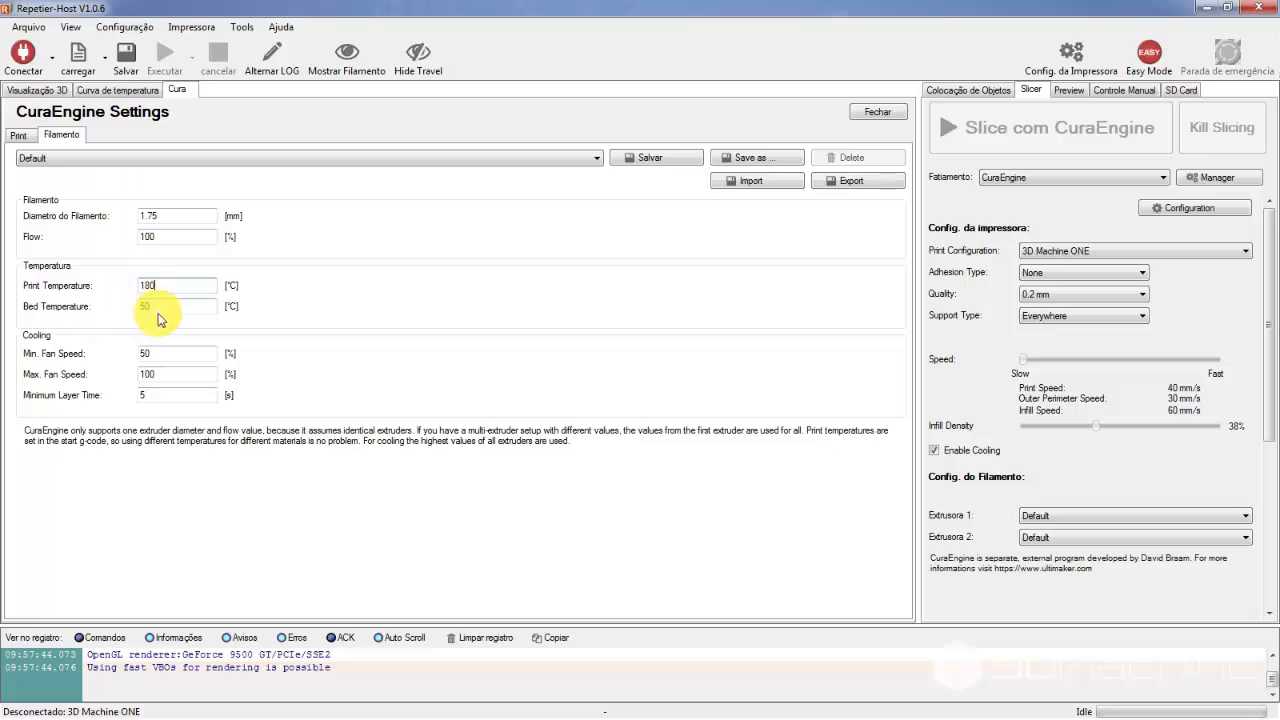
double_click(155, 307)
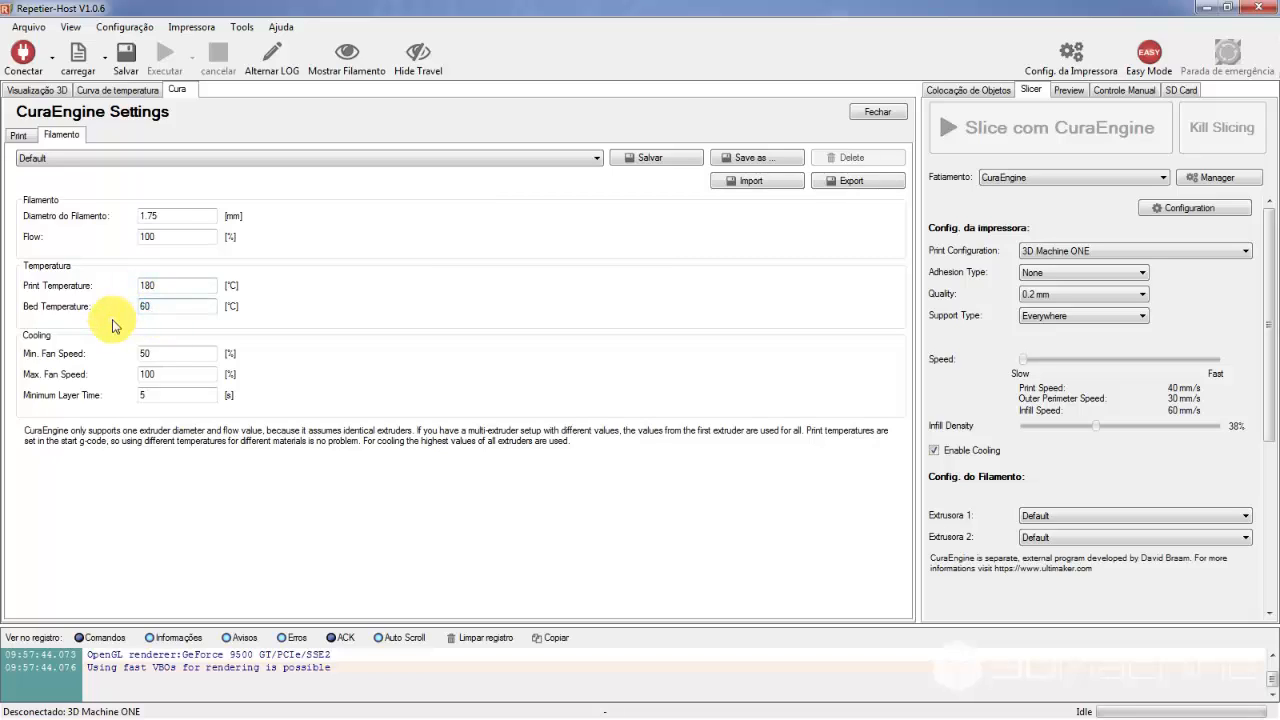
double_click(165, 353)
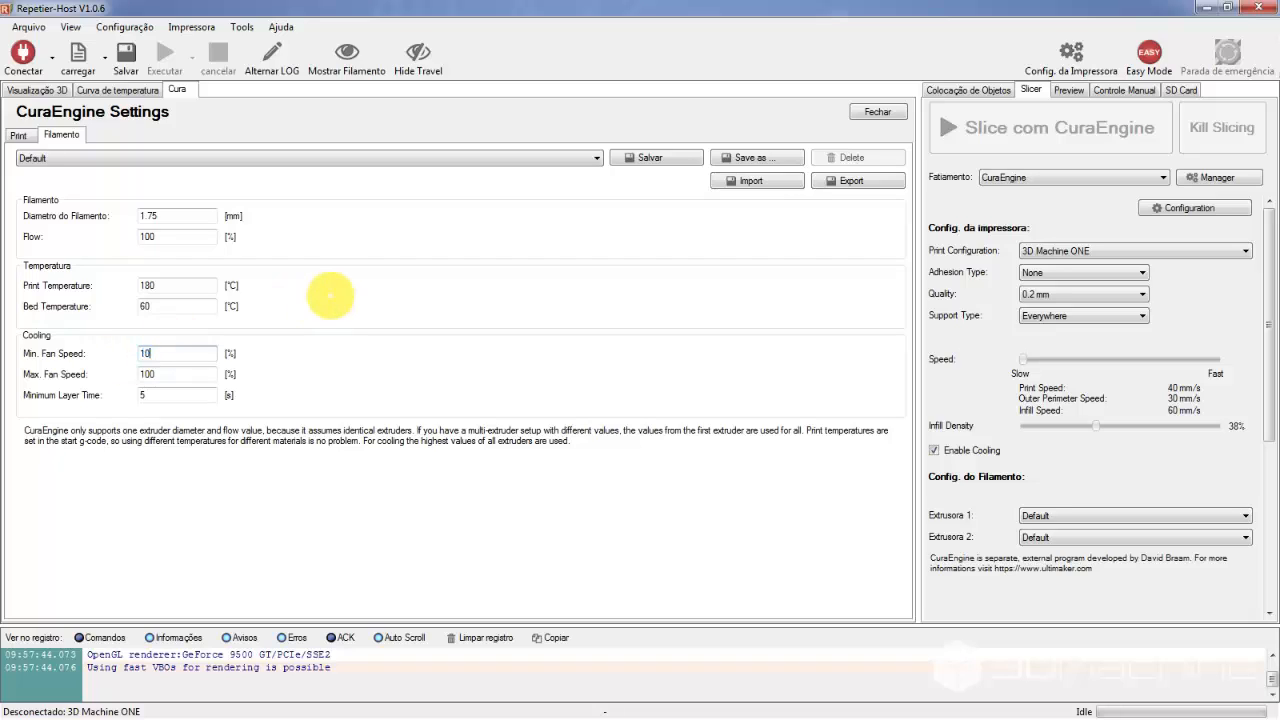
type("100")
double_click(185, 392)
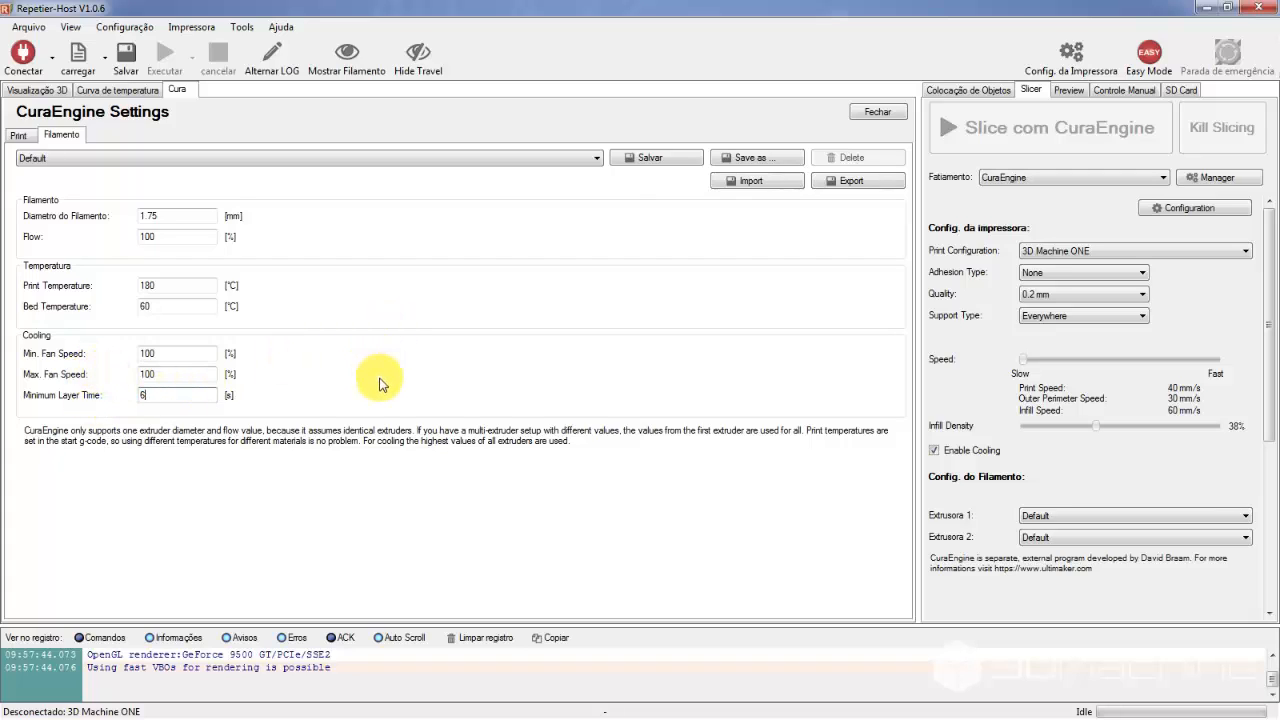
Save the filament settings as a new profile named "PLA 175mm".
left_click(755, 162)
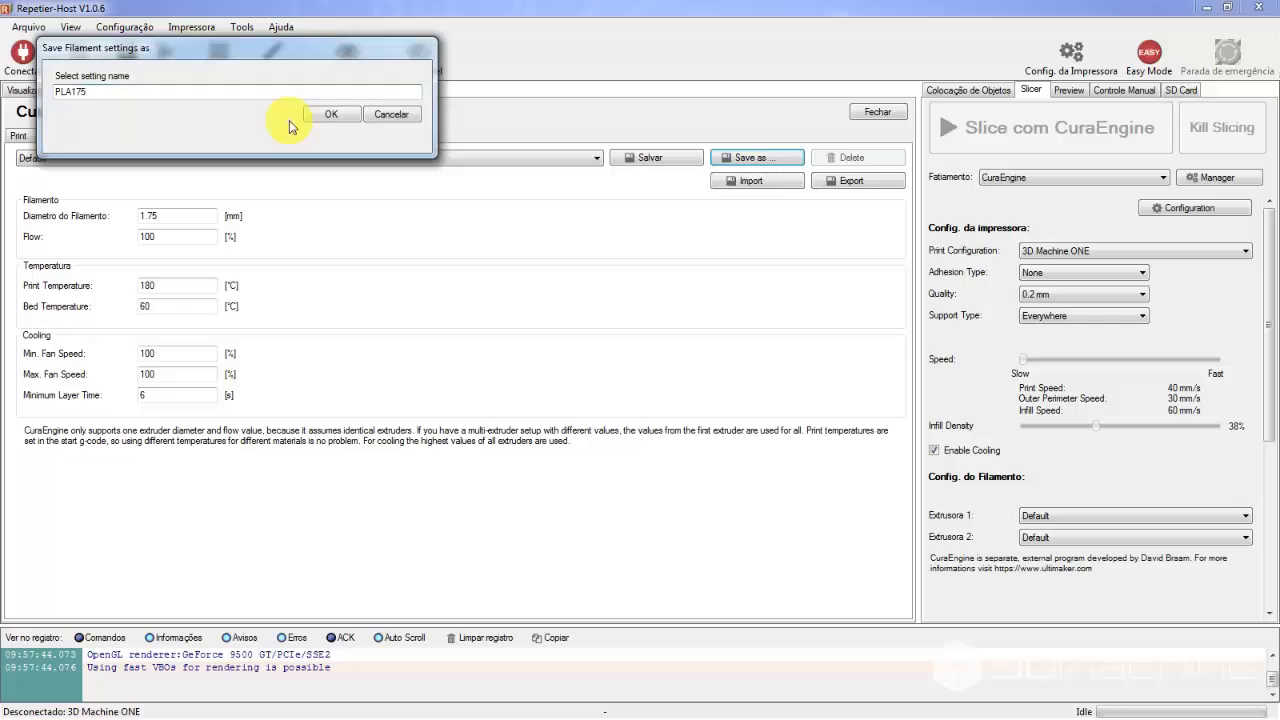
type("PLA 175mm")
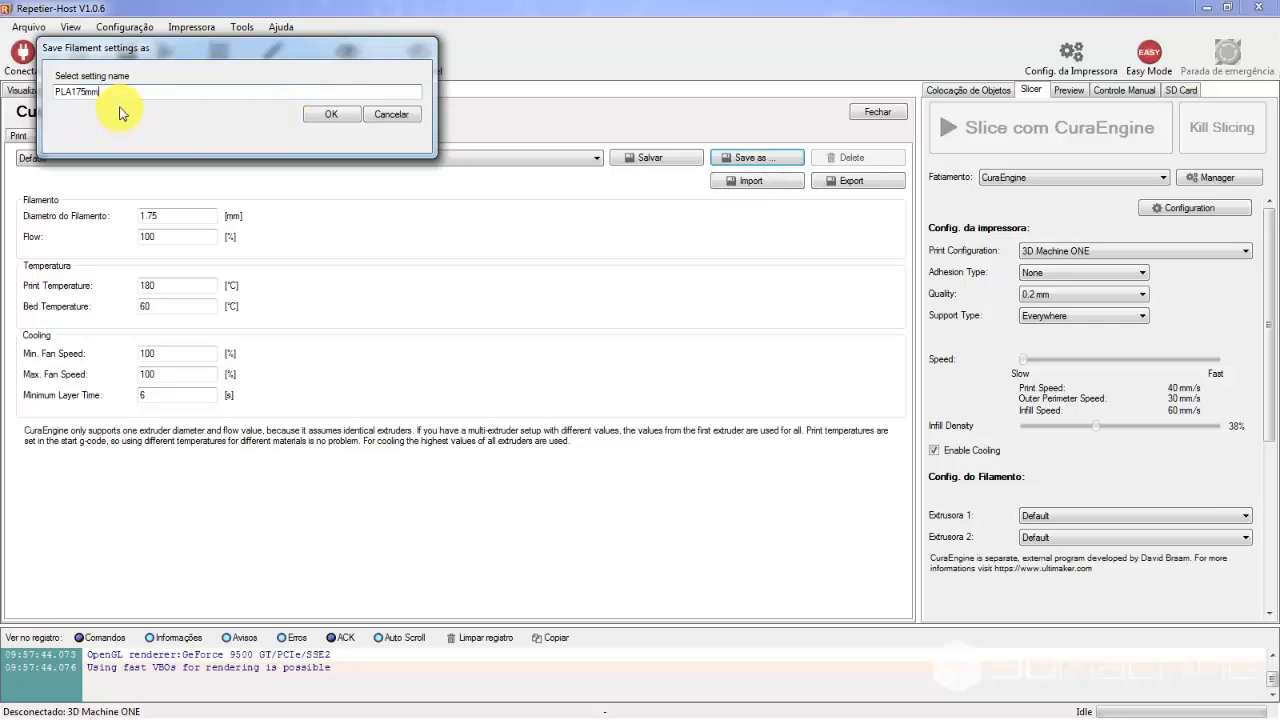
left_click(71, 91)
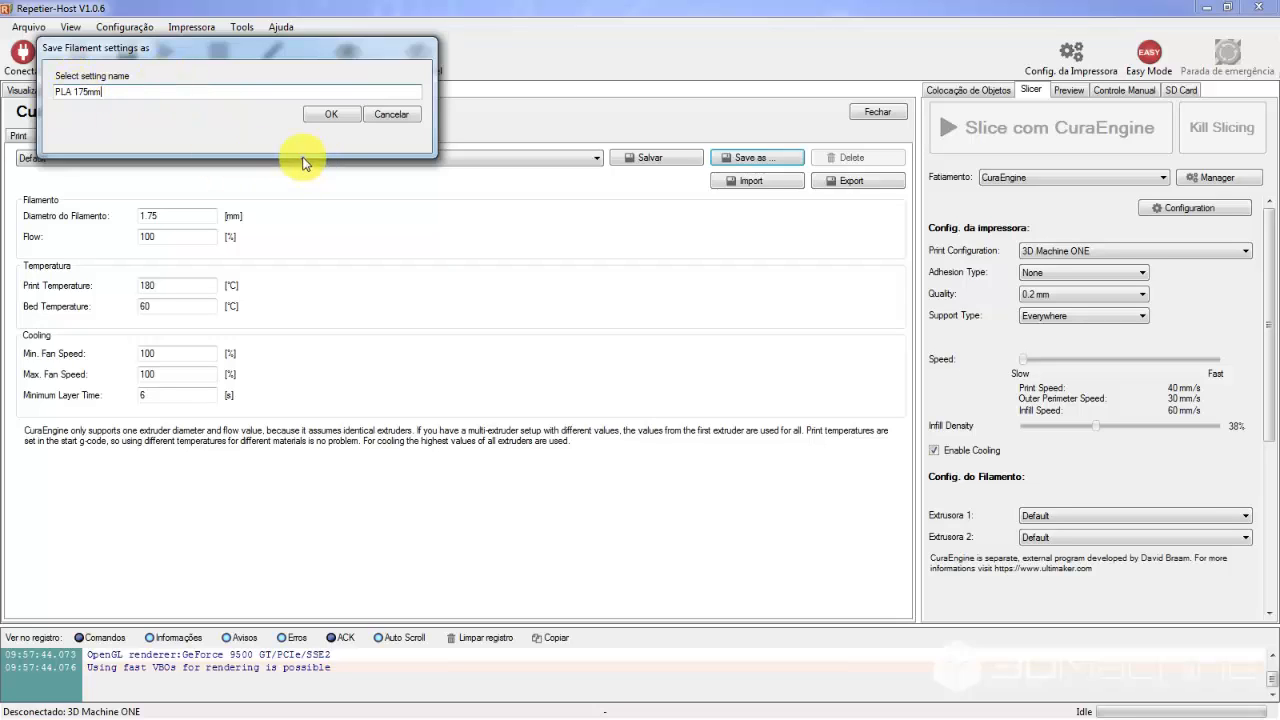
left_click(321, 115)
left_click(322, 116)
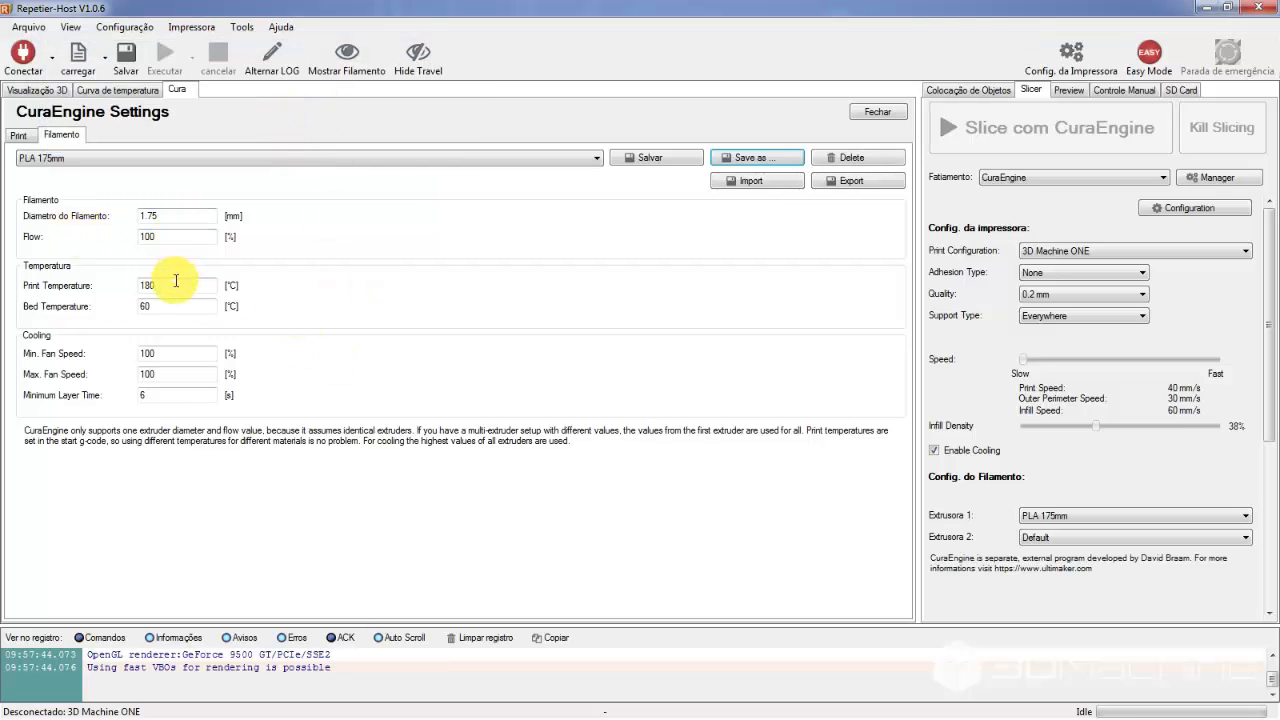
Set the filament's print temperature to 230 °C, bed temperature to 110 °C and minimum fan speed to 35 %.
left_click_drag(170, 283, 115, 283)
type("230")
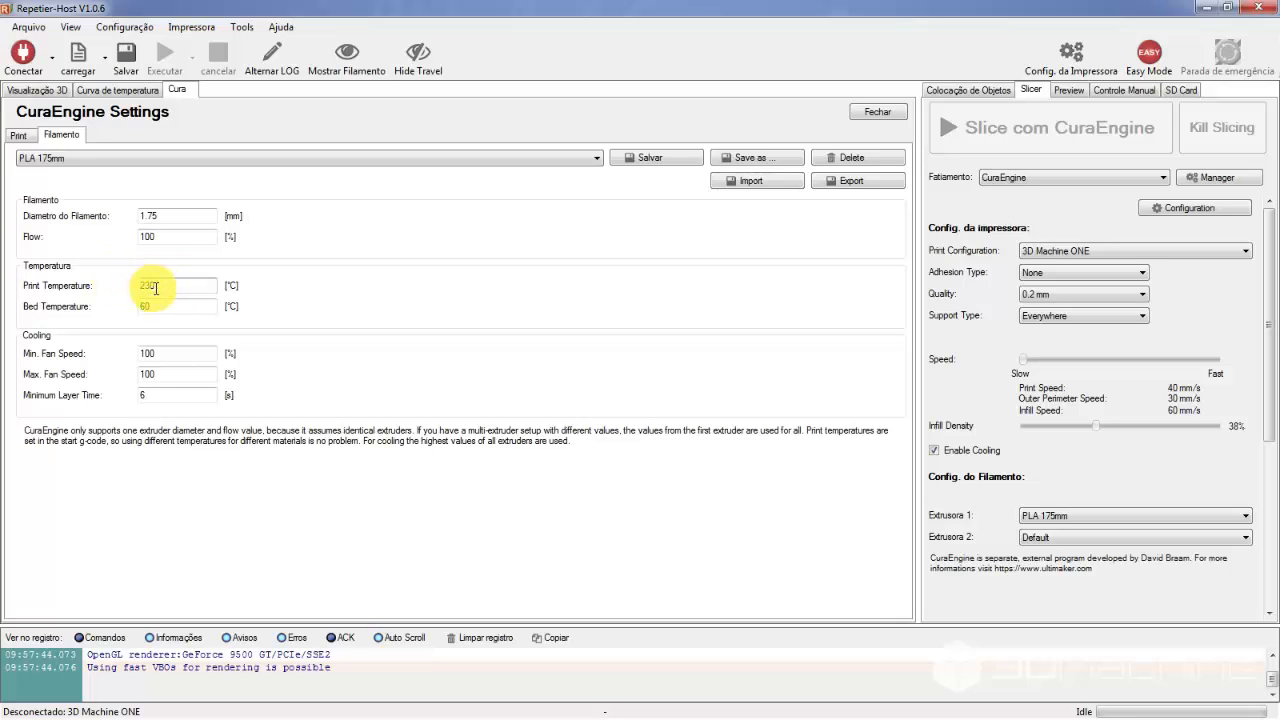
left_click_drag(165, 306, 100, 309)
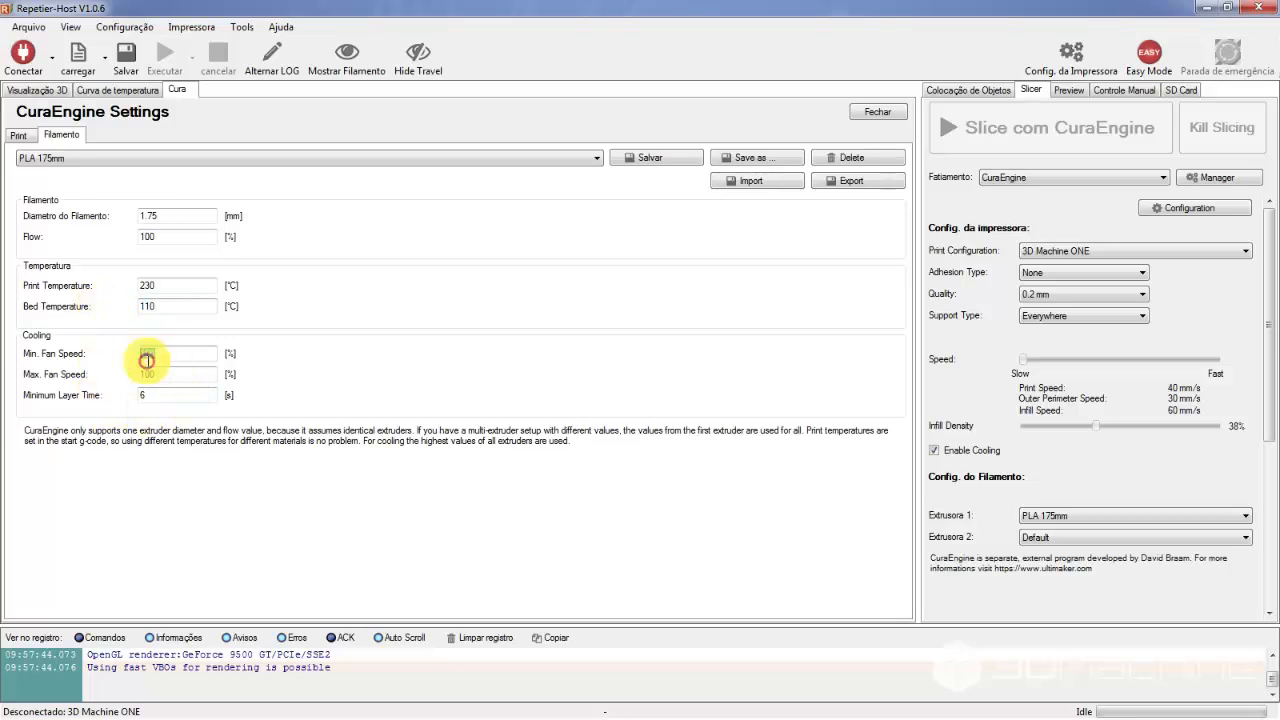
left_click_drag(147, 355, 80, 372)
type("35")
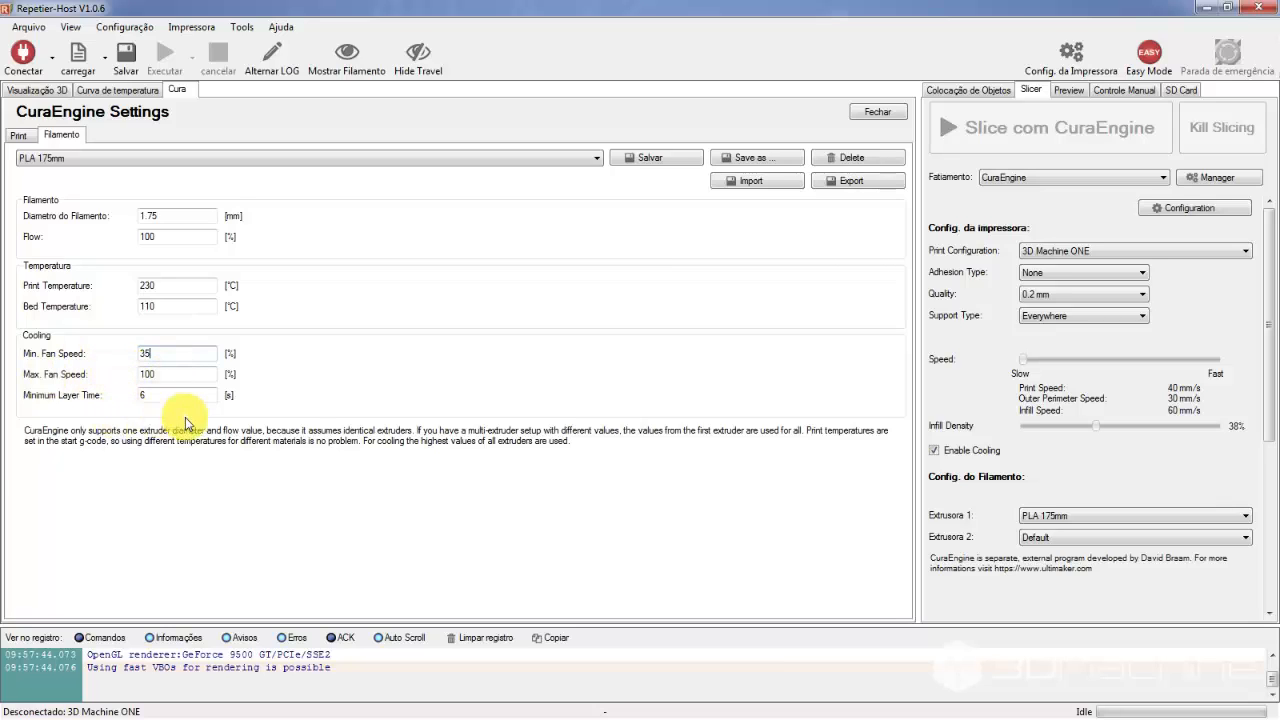
Save the changed filament settings as a separate profile named "ABS 175mm".
left_click(752, 160)
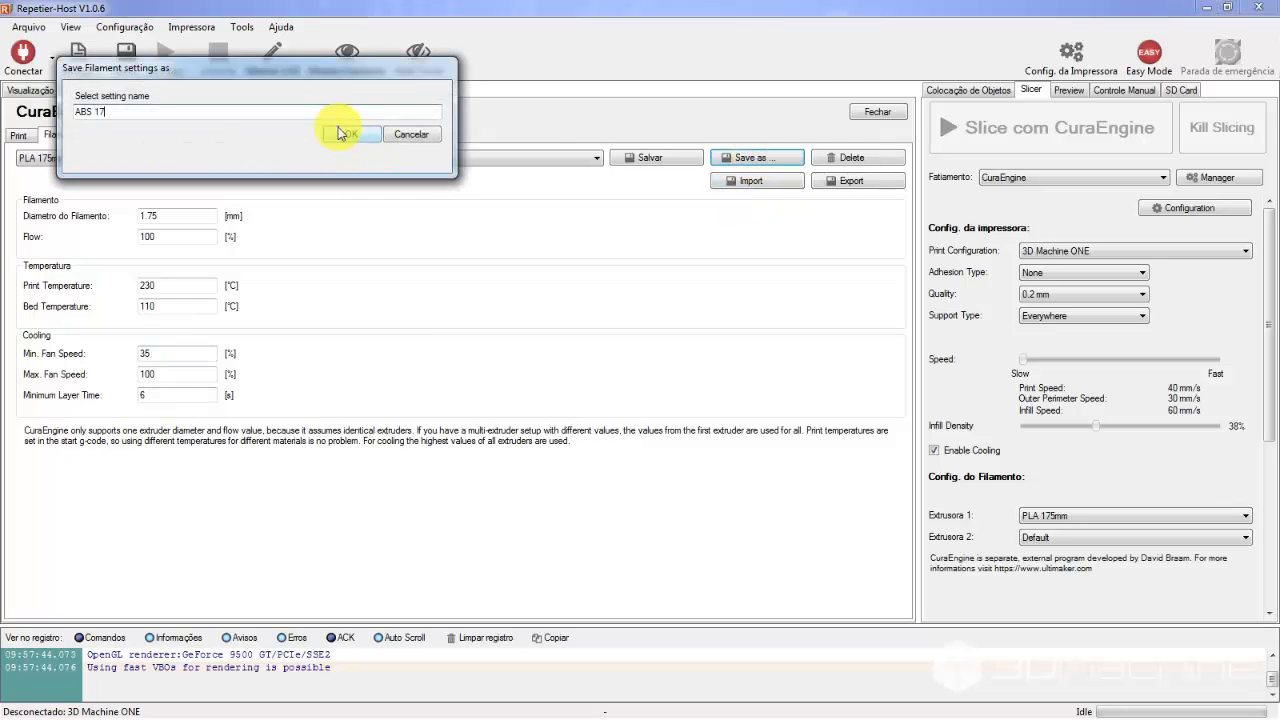
type("ABS 175mm")
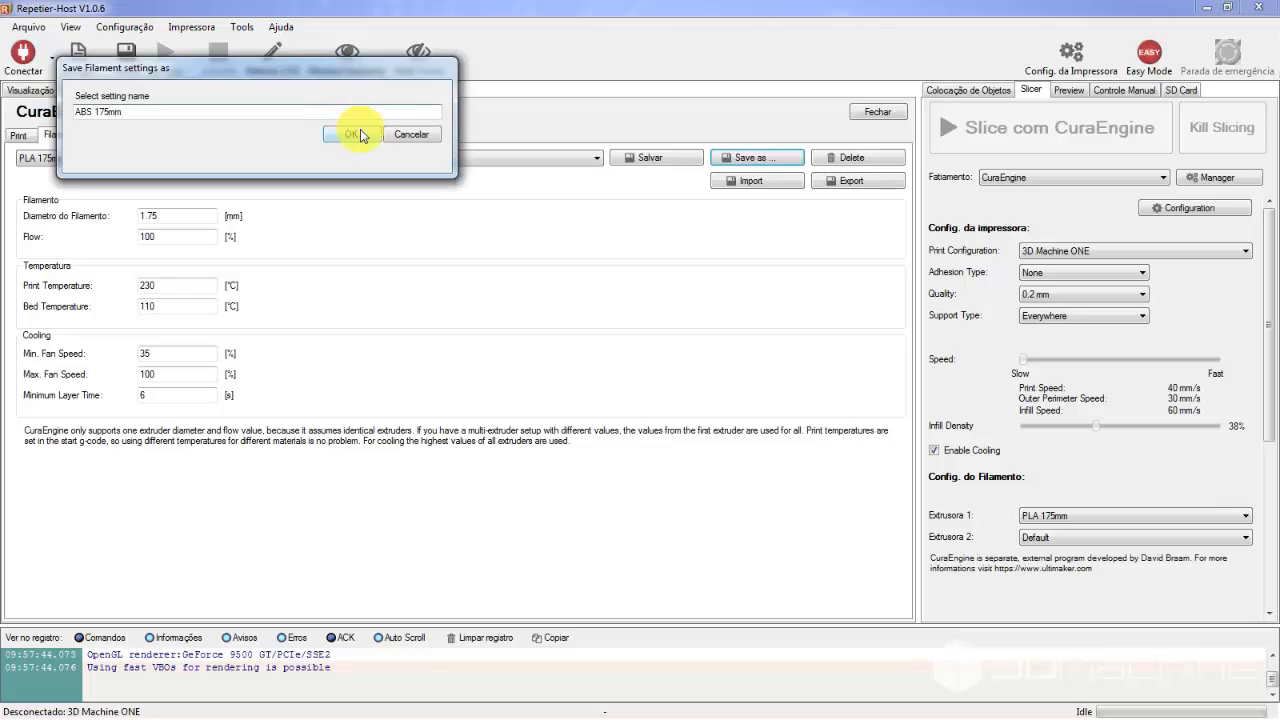
left_click(355, 133)
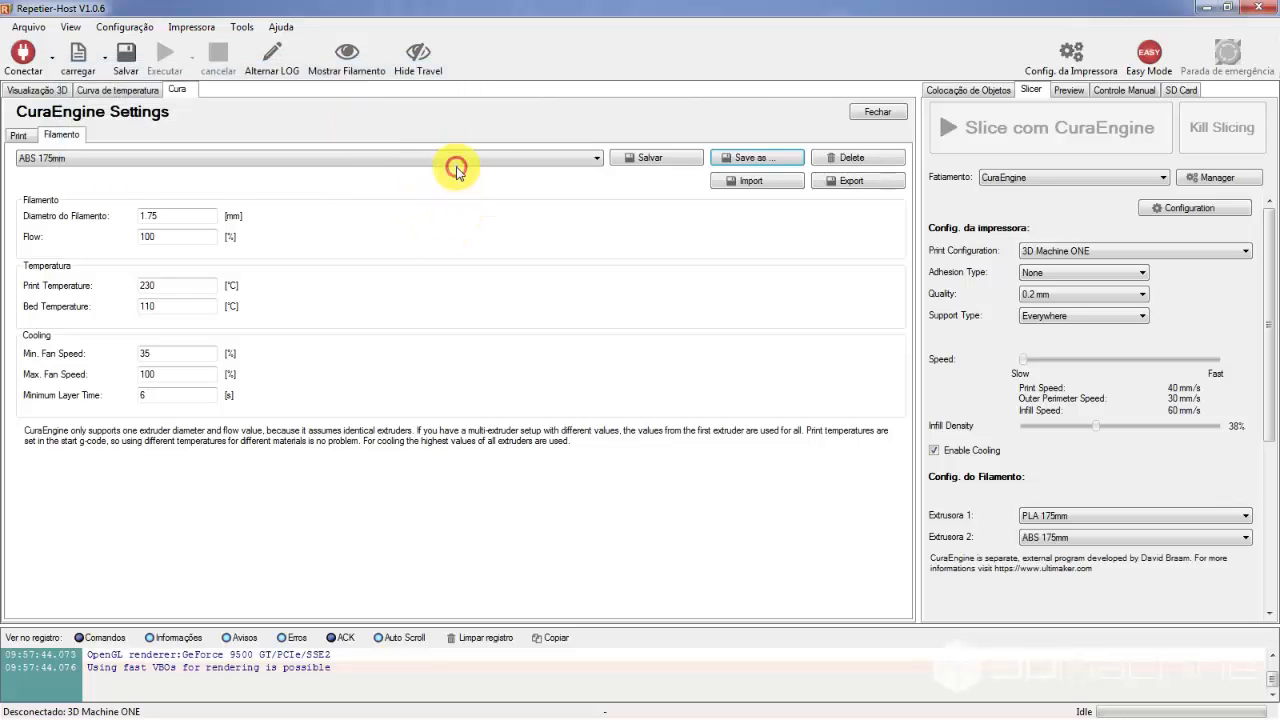
Check the list of saved filament profiles and close the CuraEngine settings.
left_click(443, 158)
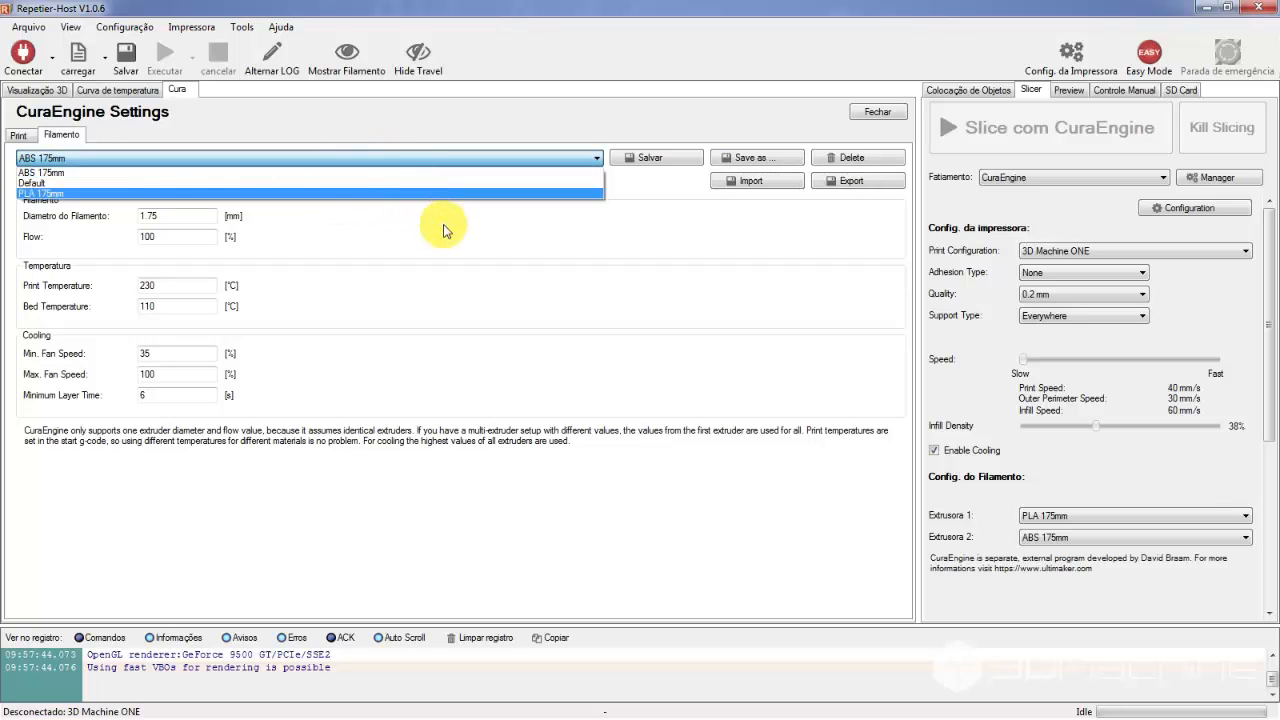
left_click(869, 243)
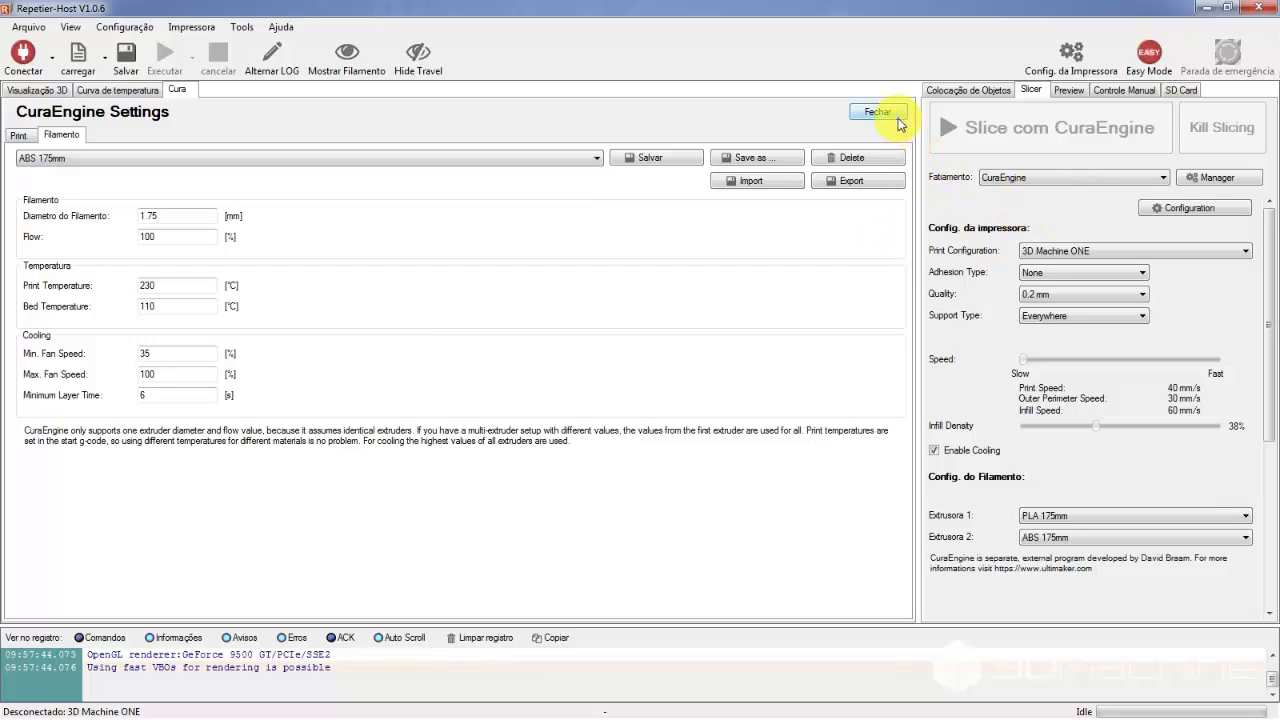
left_click(895, 117)
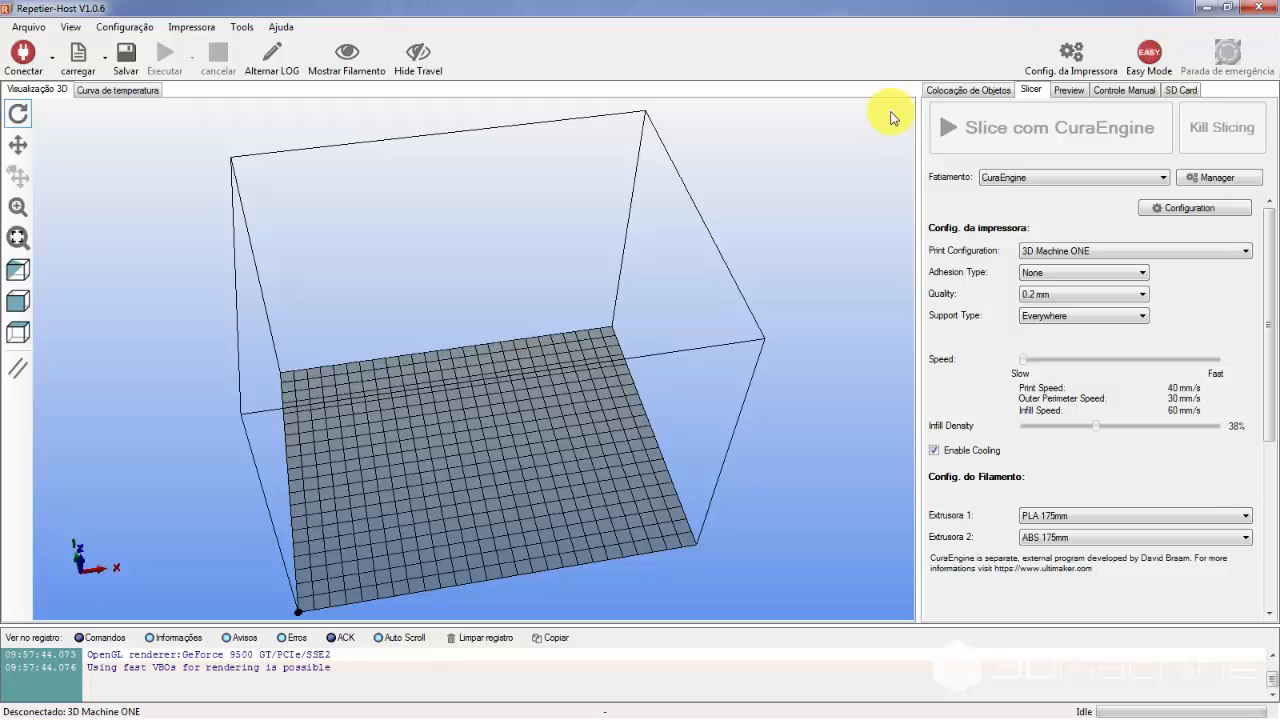
left_click_drag(792, 272, 783, 252)
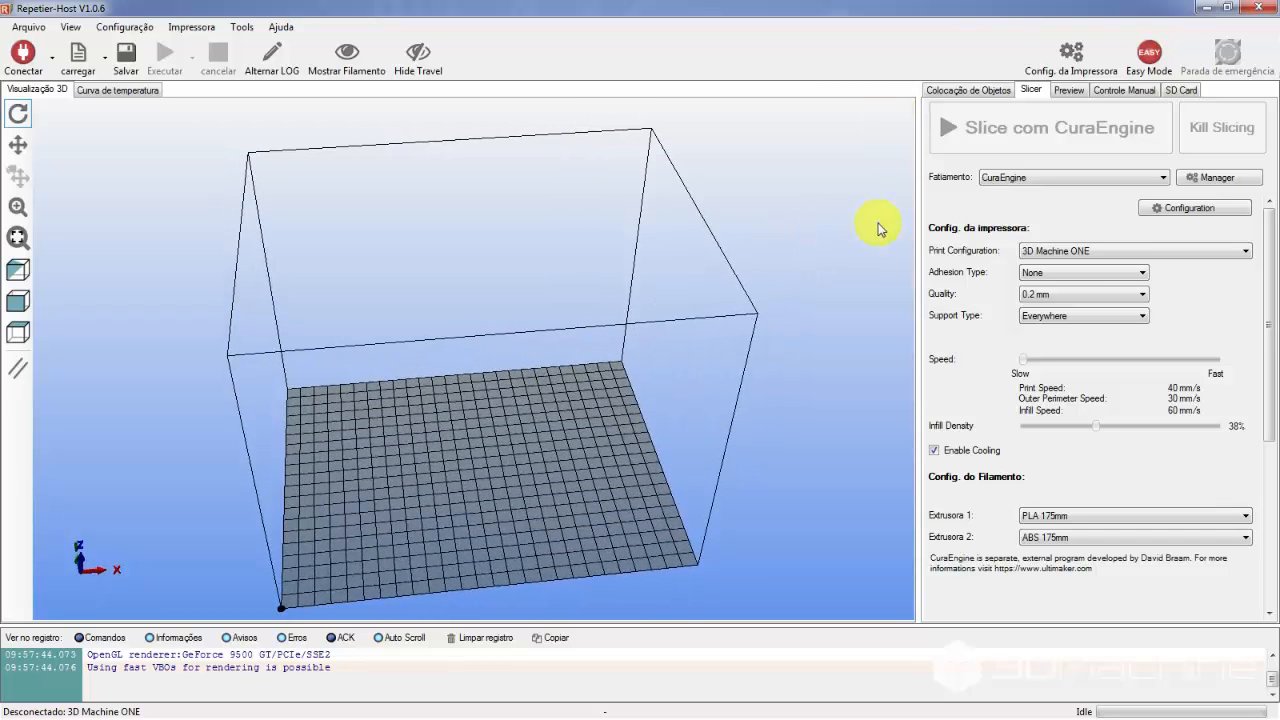
Select the 3D Machine ONE print configuration and the adhesion type None for slicing.
left_click(1117, 253)
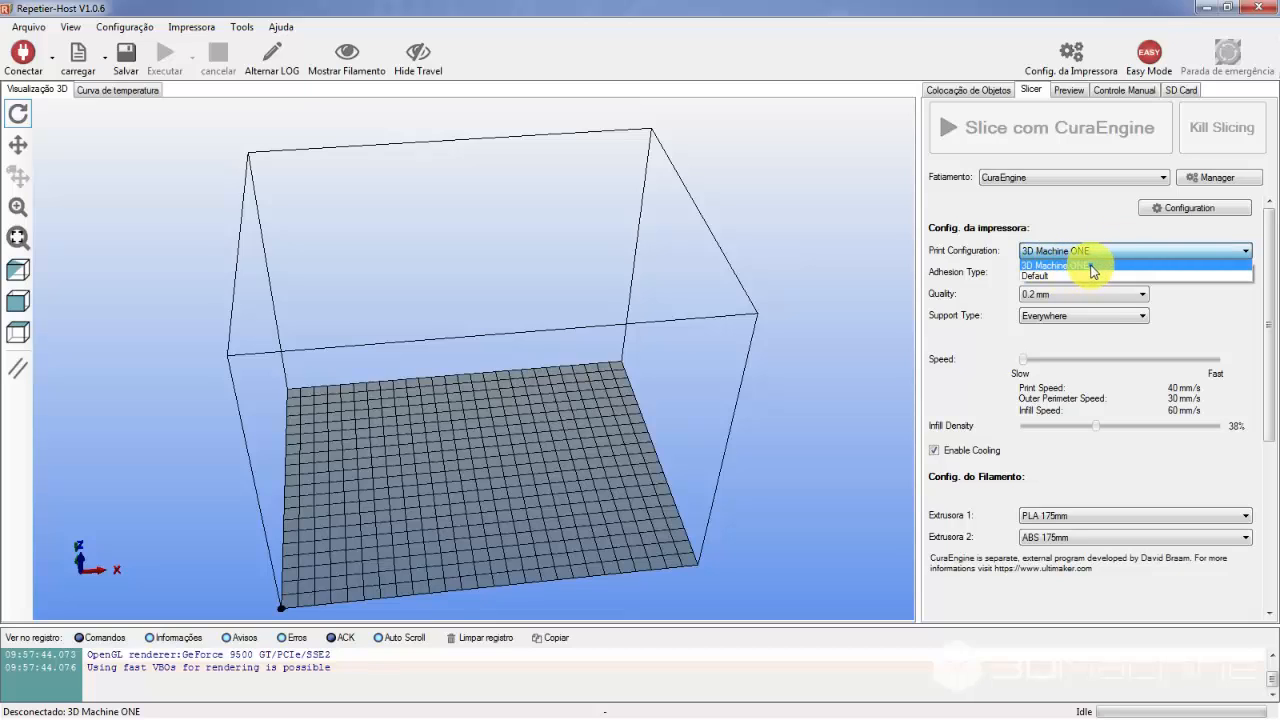
left_click(1091, 267)
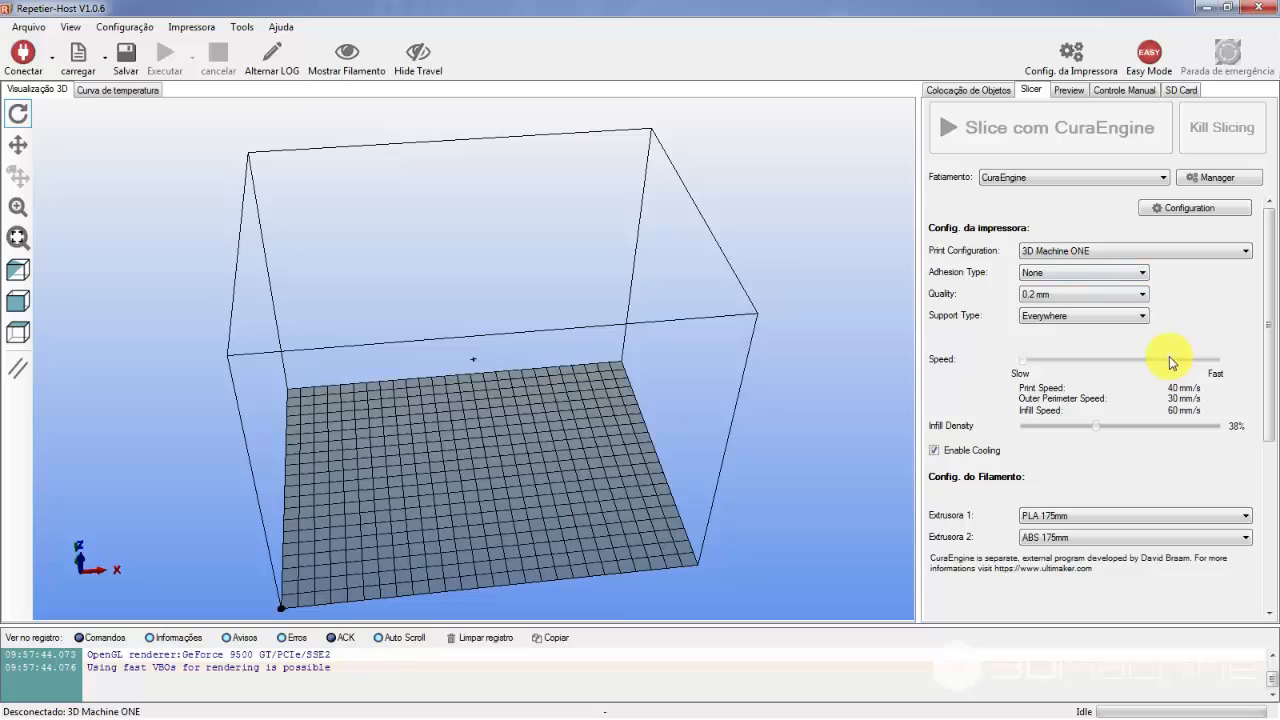
left_click(1103, 275)
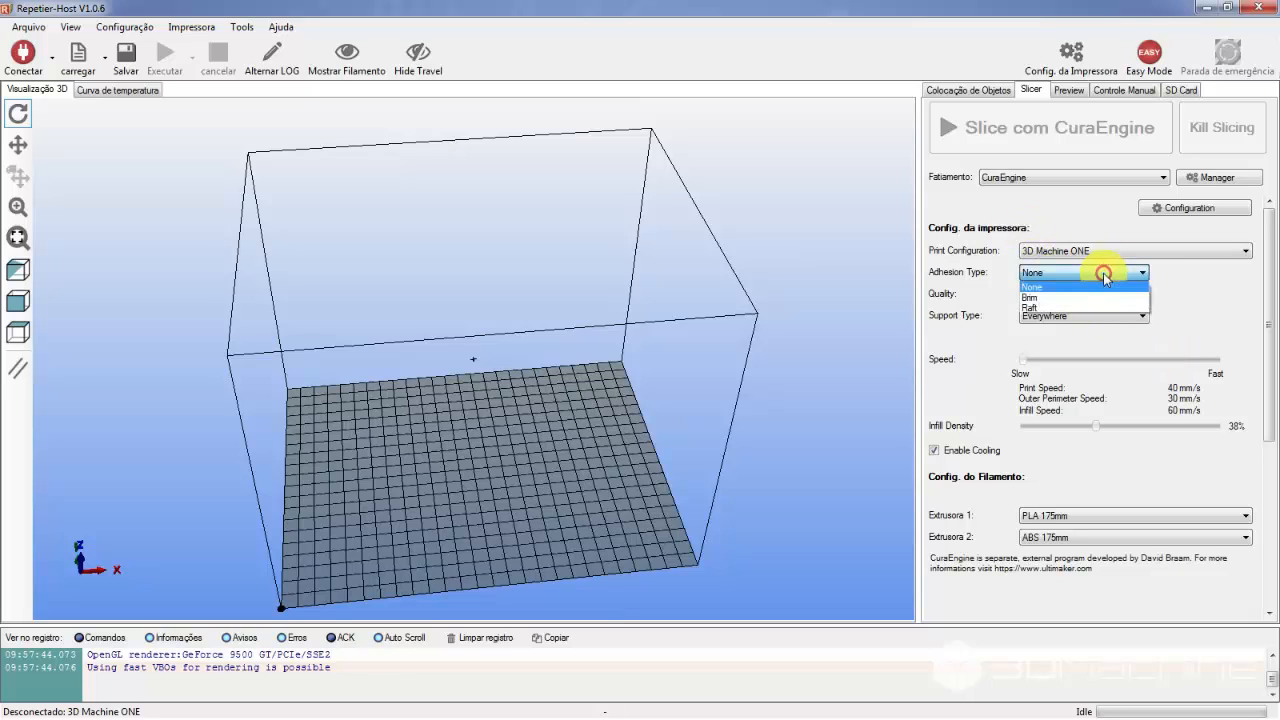
left_click(1055, 289)
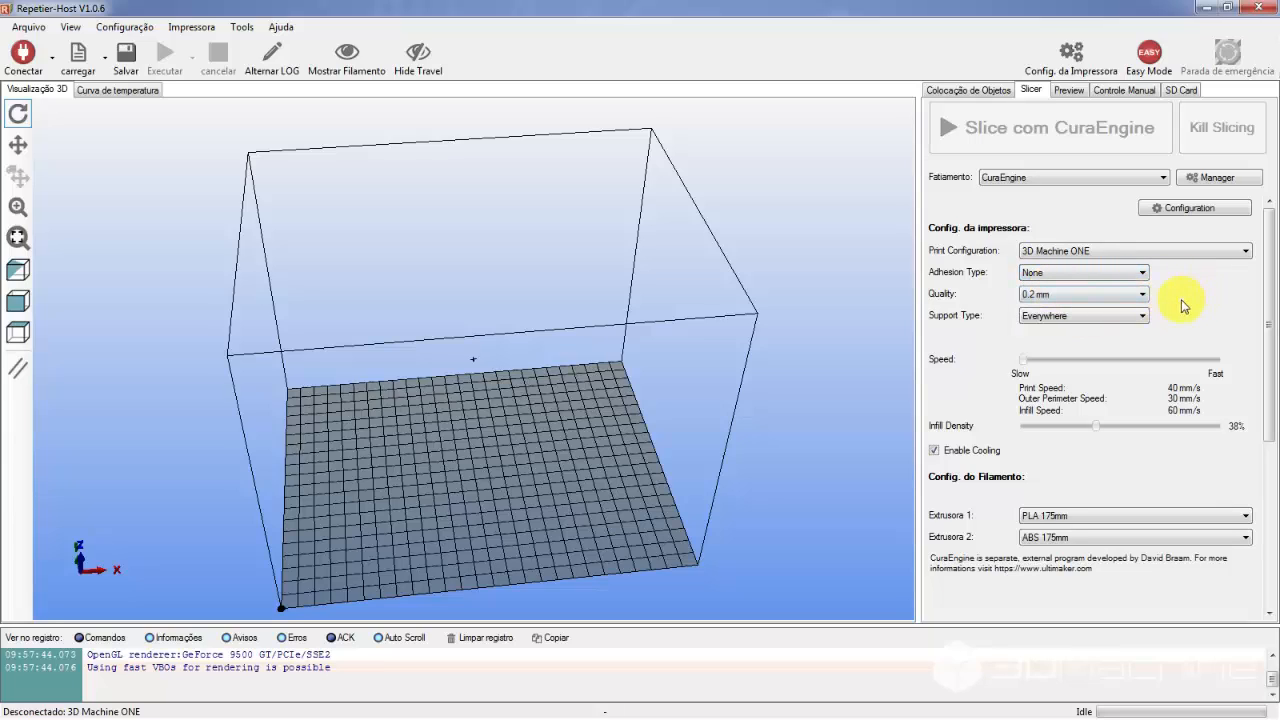
Check the available layer quality options and select Everywhere as the support type.
left_click(1141, 295)
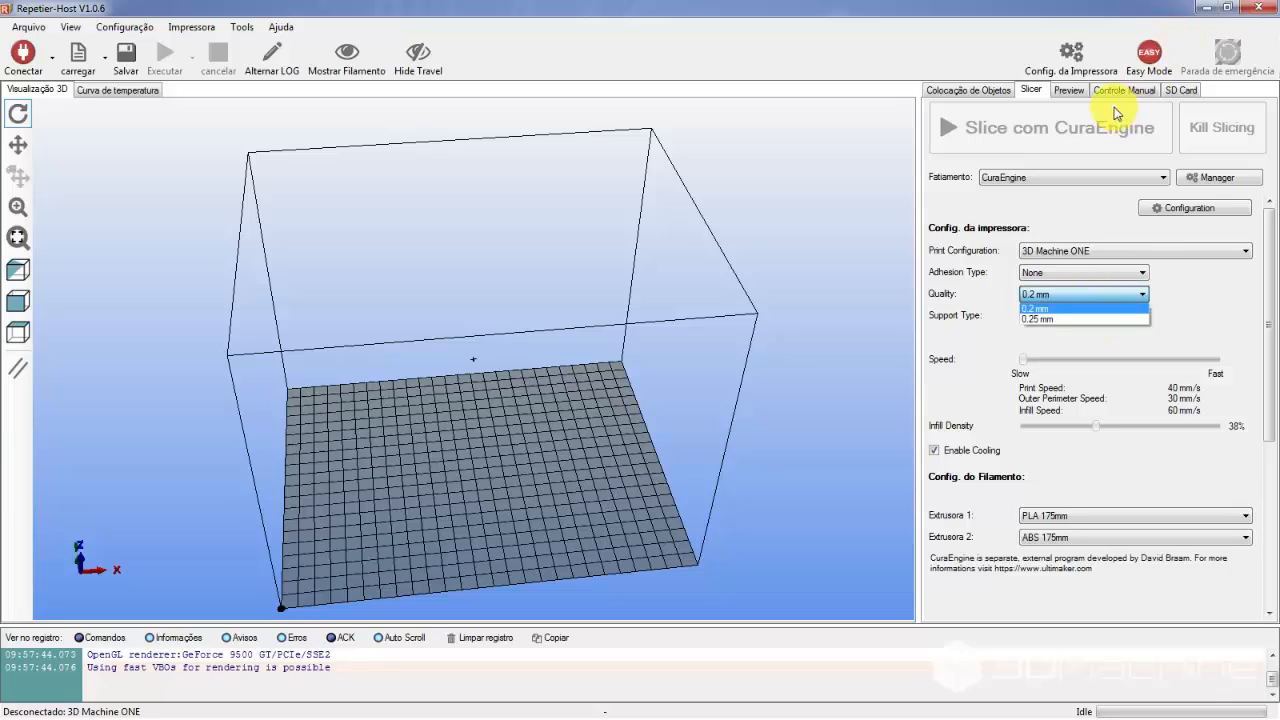
left_click(929, 338)
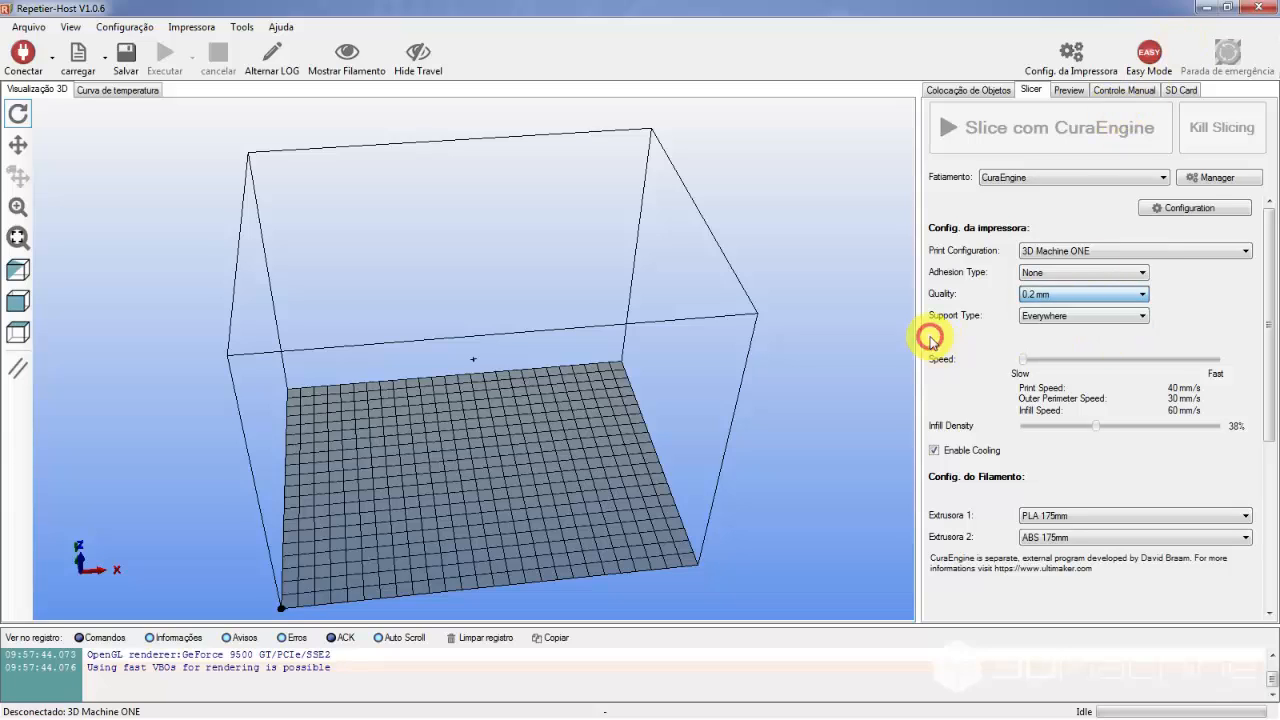
left_click(1050, 293)
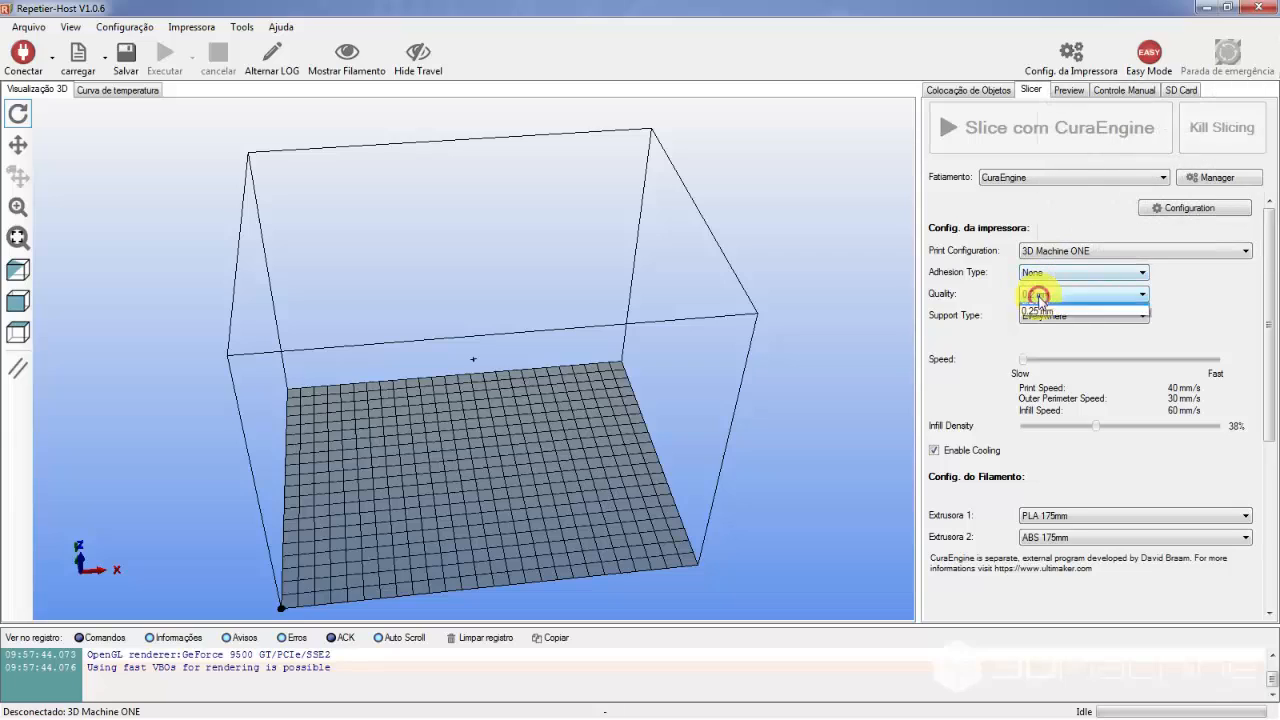
left_click(938, 271)
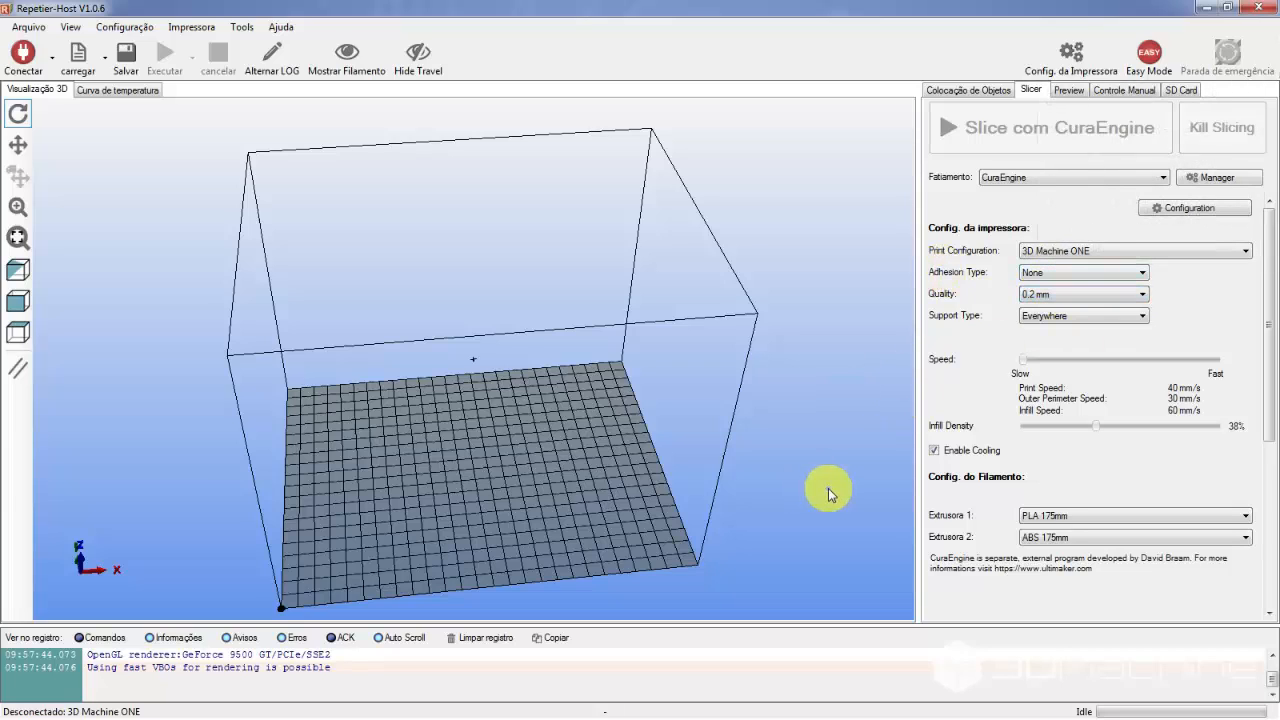
mouse_move(1143, 318)
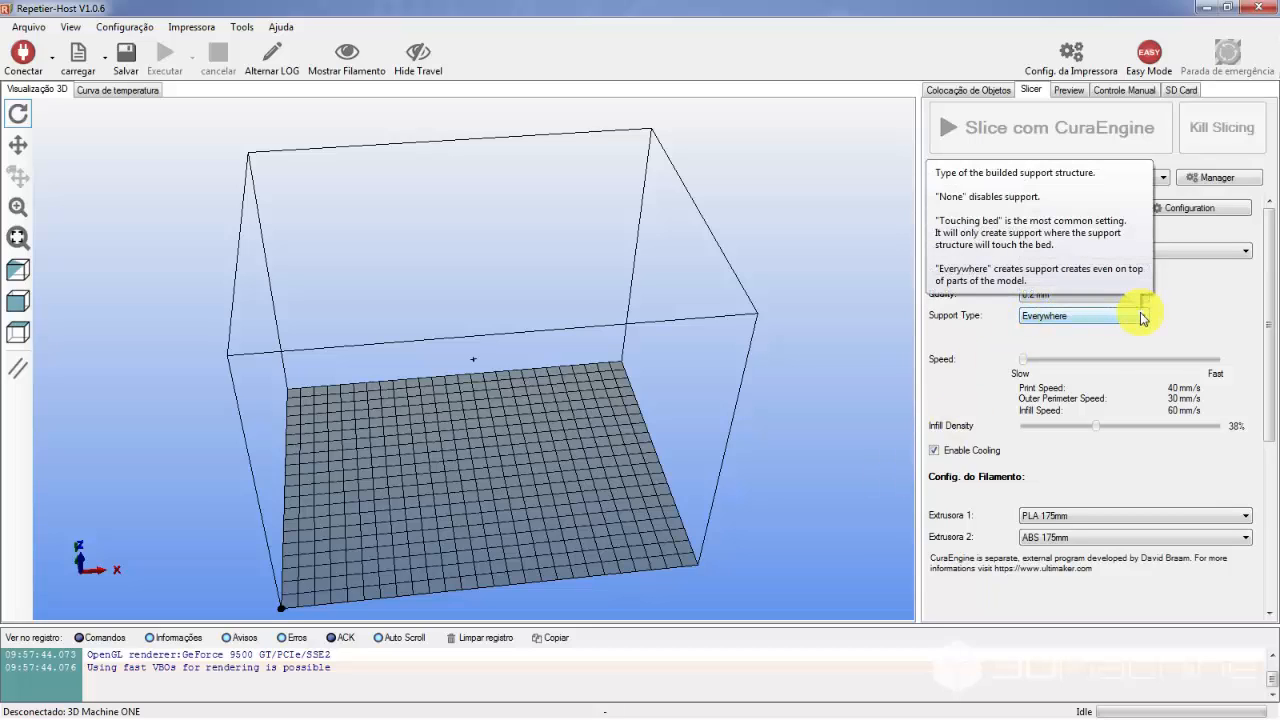
left_click(1120, 318)
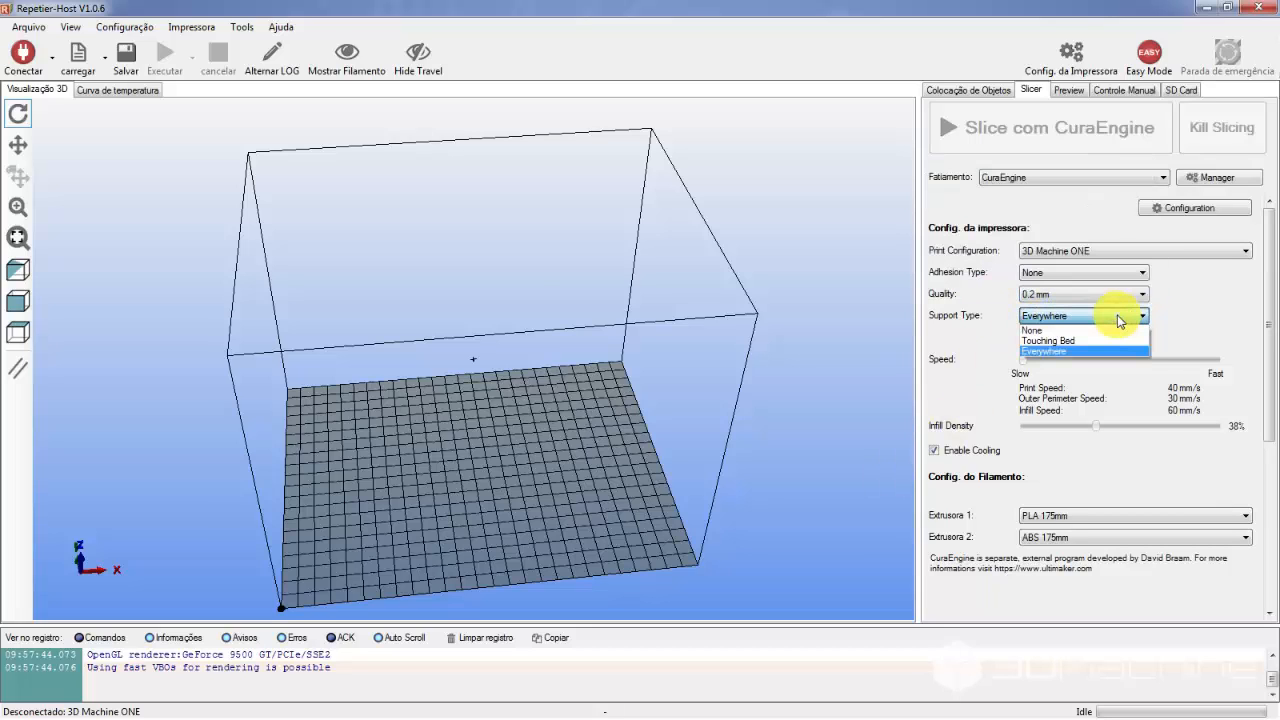
left_click(1064, 351)
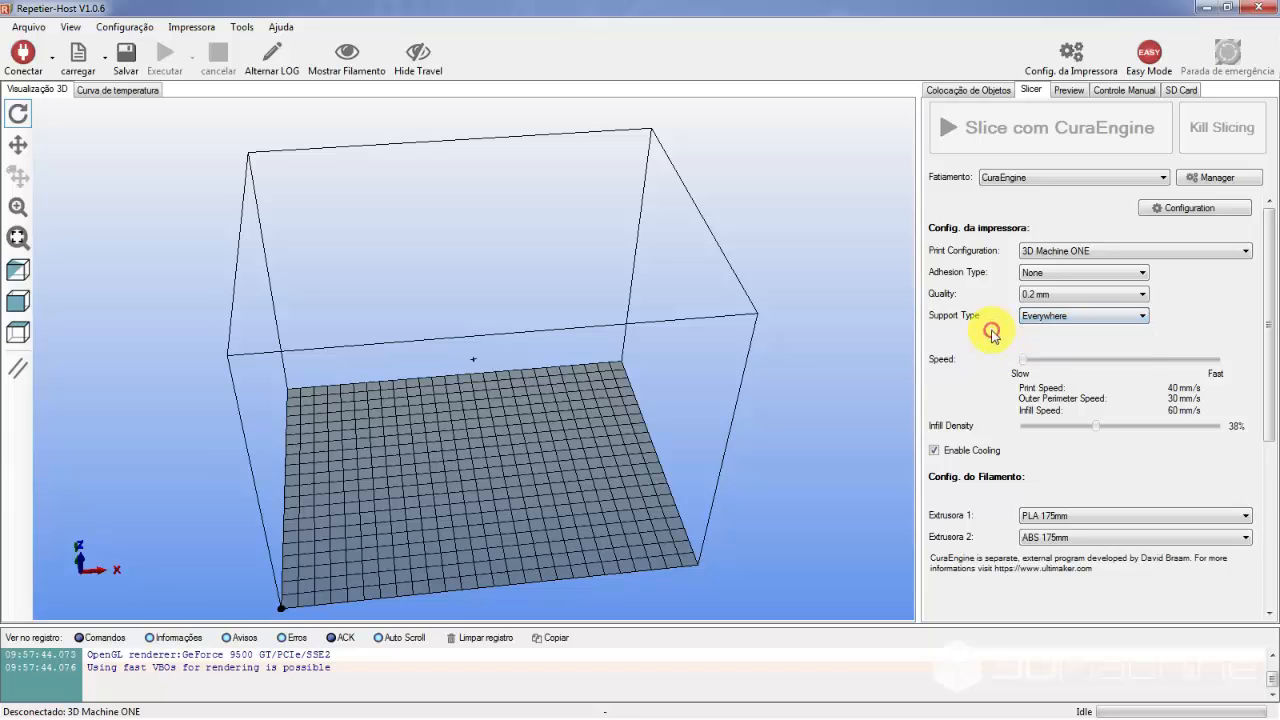
Set the support type to None and raise the print speed to 49 mm/s.
left_click(1089, 320)
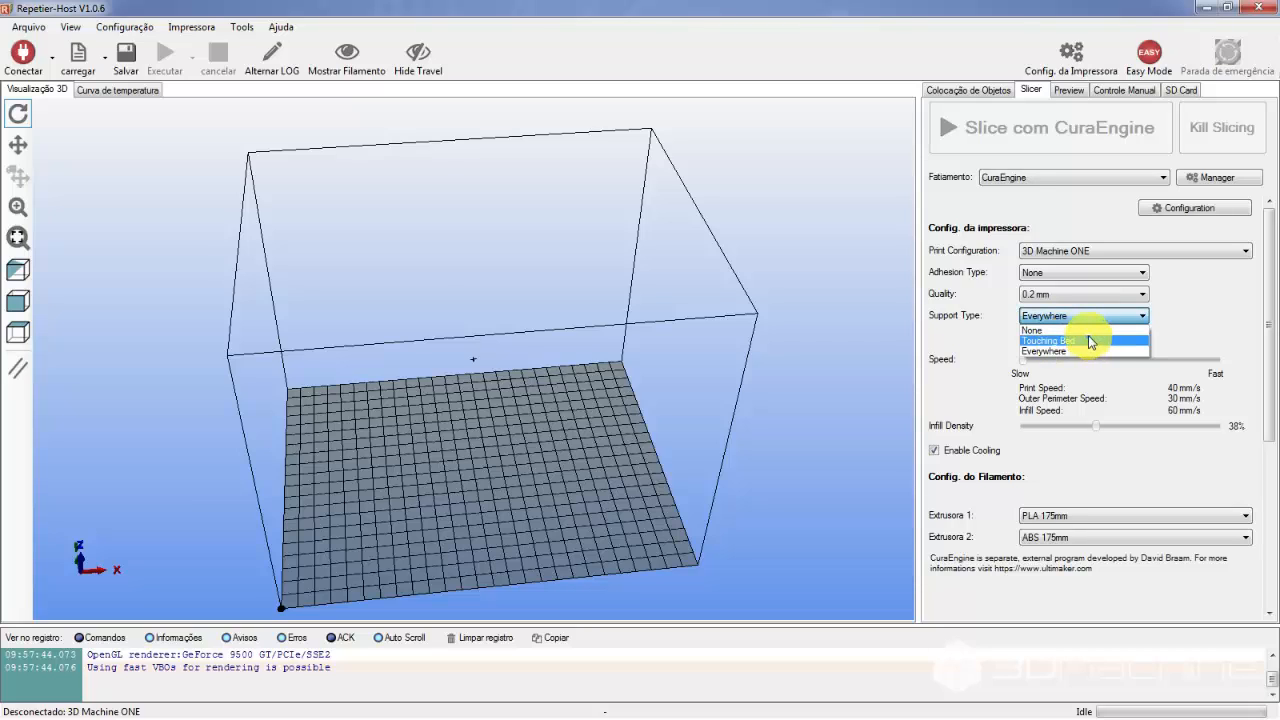
left_click(1079, 332)
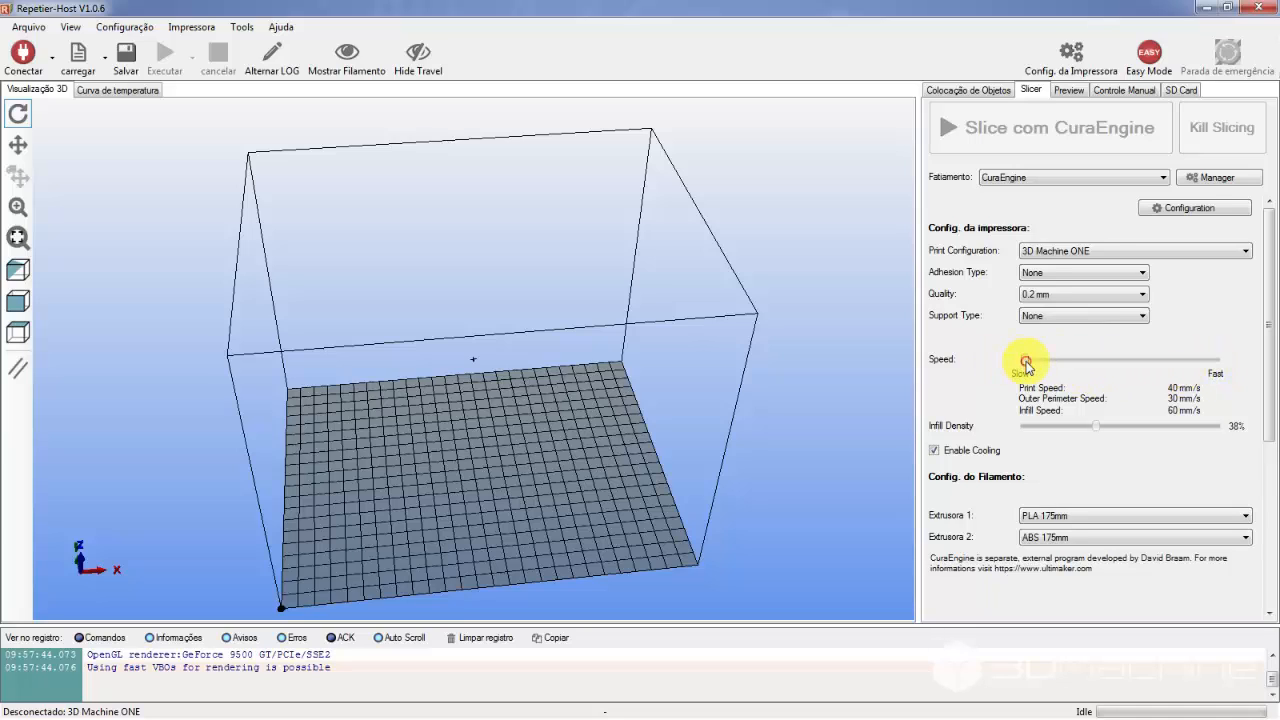
left_click_drag(1025, 362, 1107, 358)
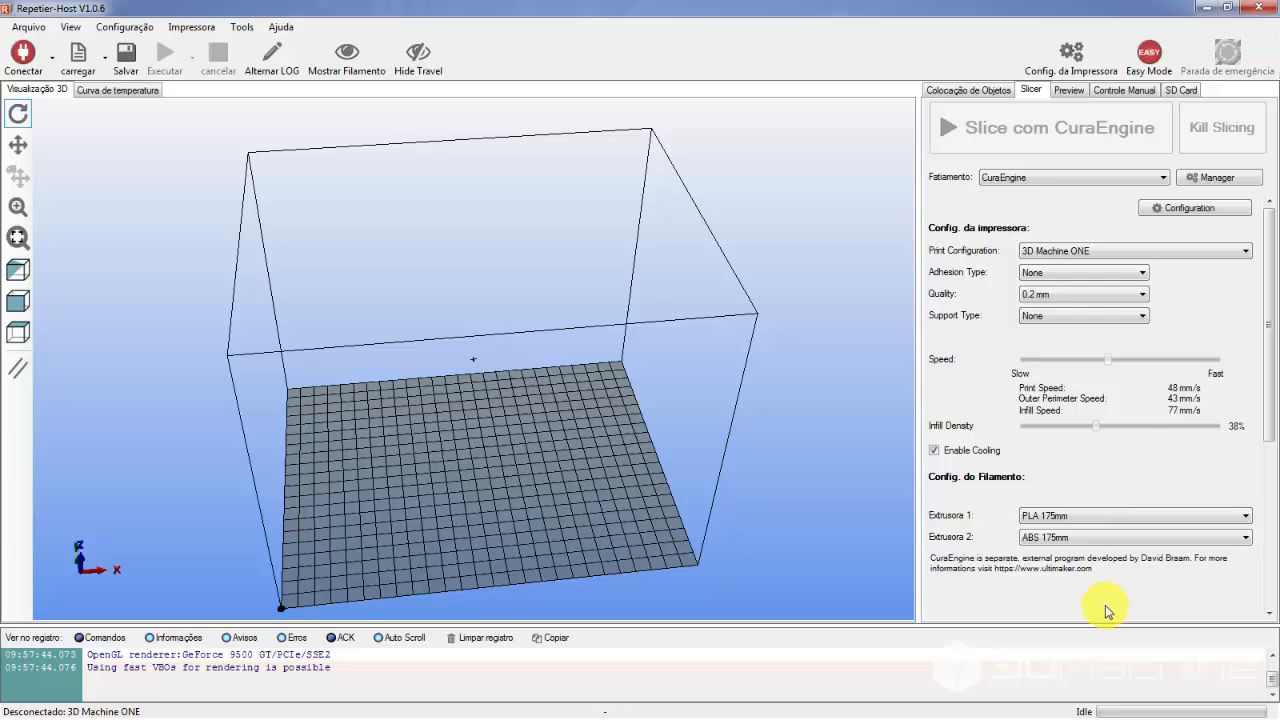
left_click(1120, 358)
left_click_drag(1119, 362, 1112, 362)
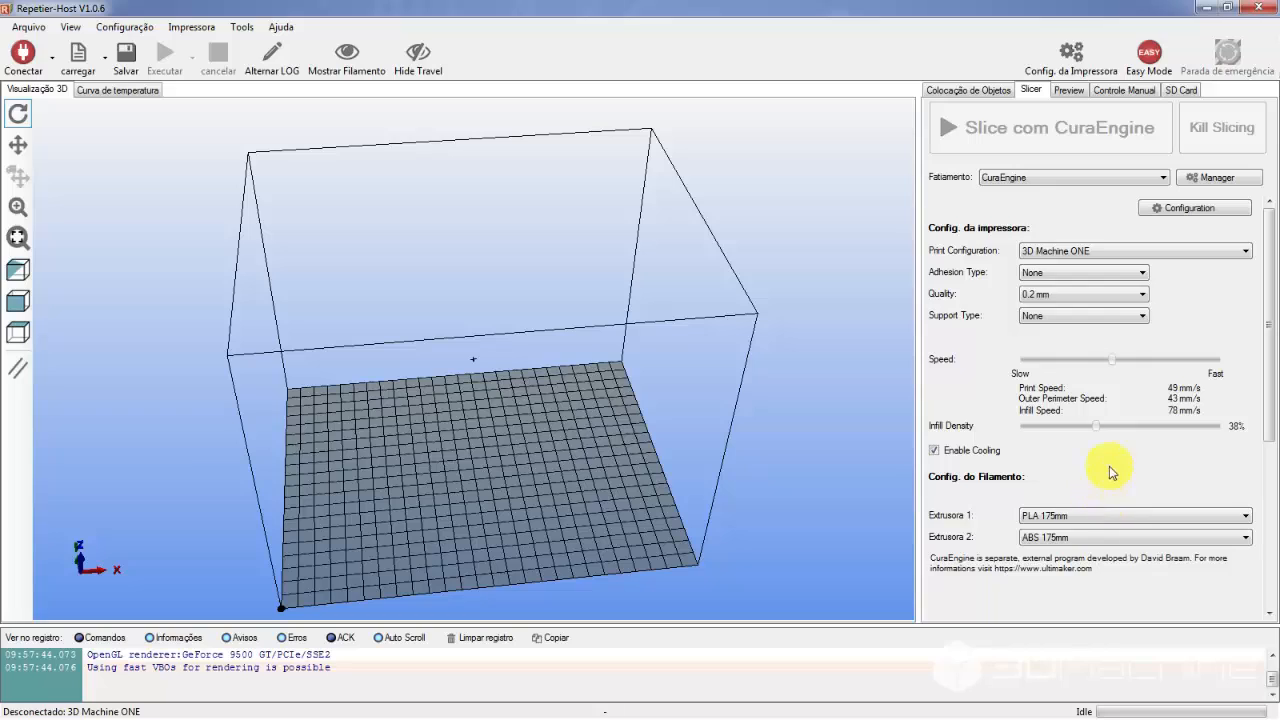
Set the infill density to 100% and switch cooling off and back on.
left_click_drag(1097, 428, 1275, 426)
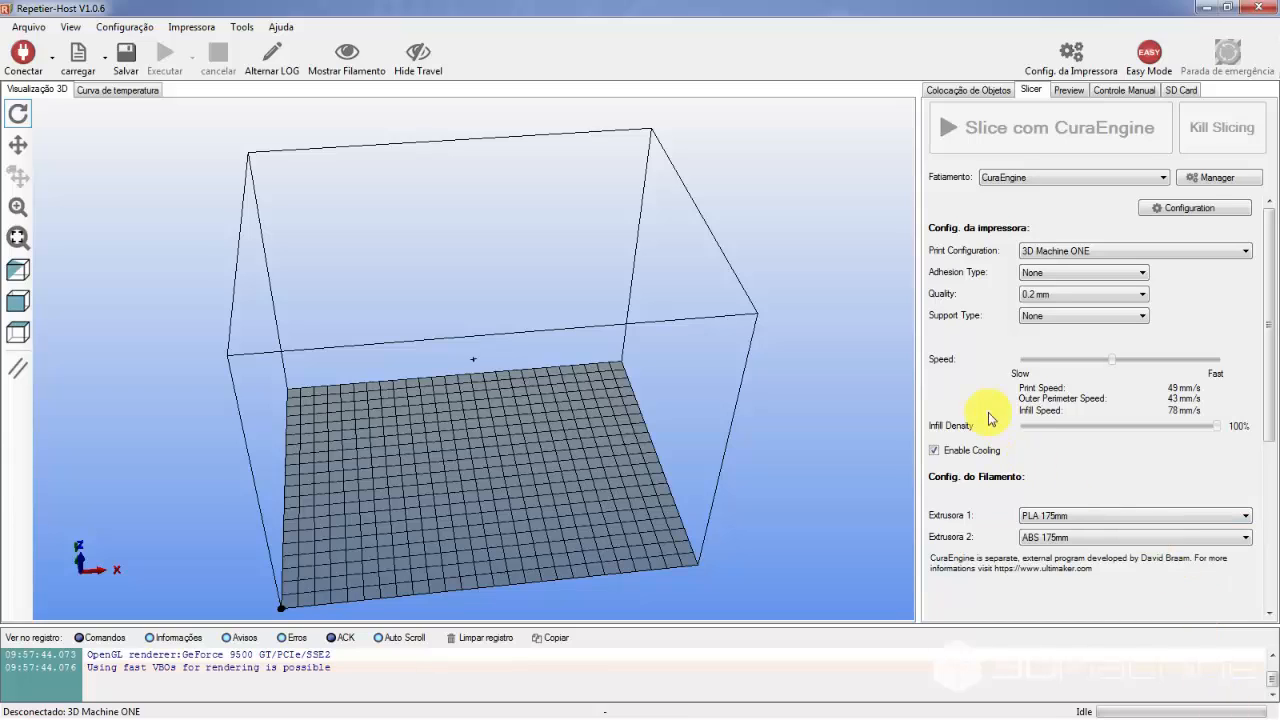
mouse_move(980, 455)
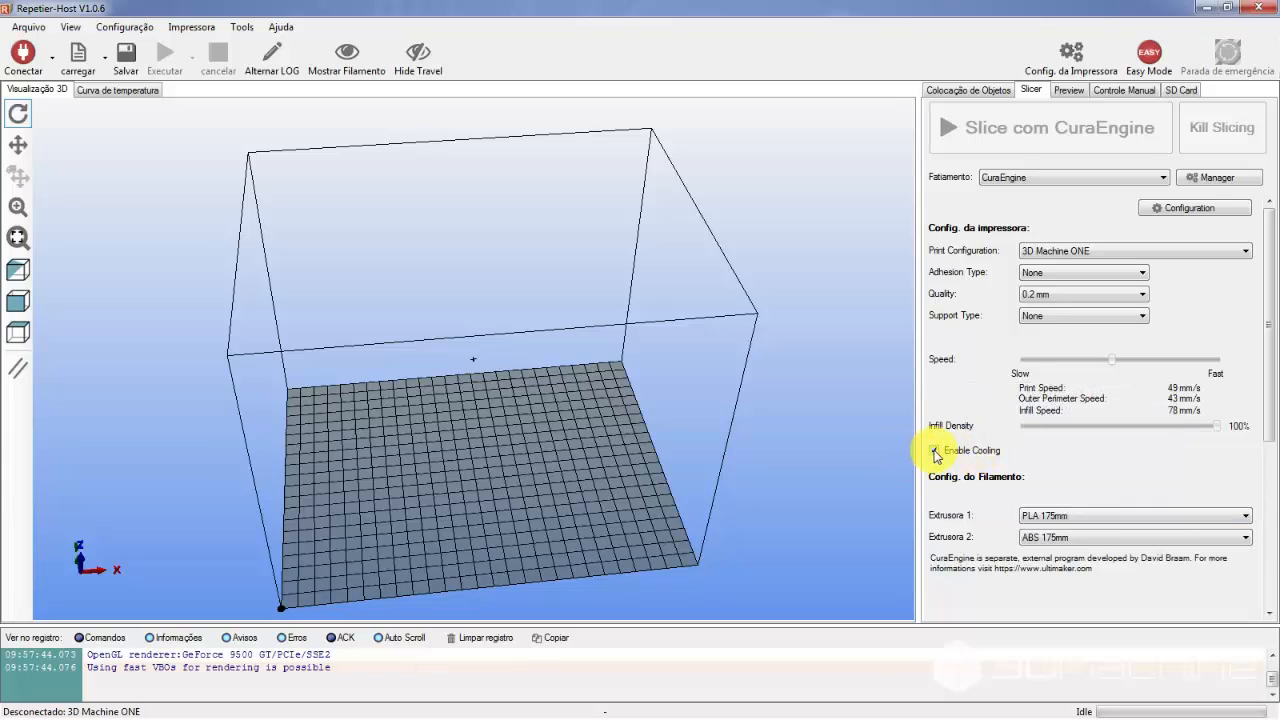
mouse_move(936, 454)
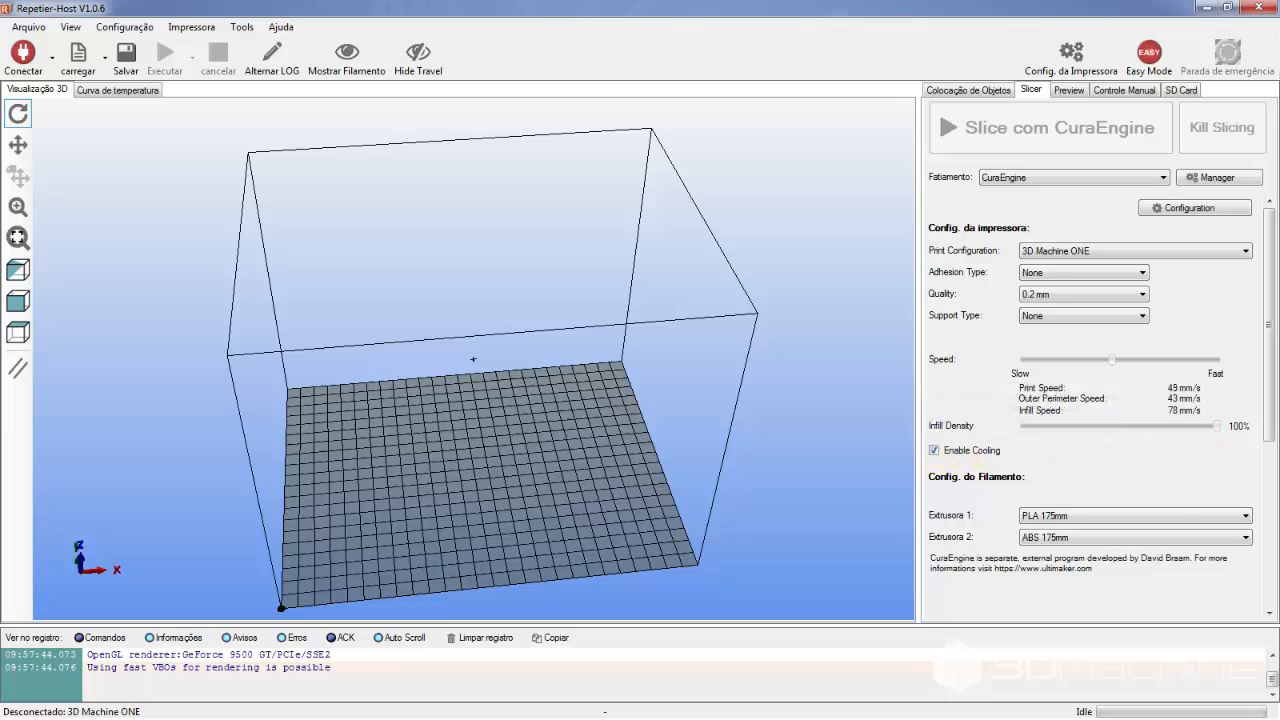
left_click(990, 451)
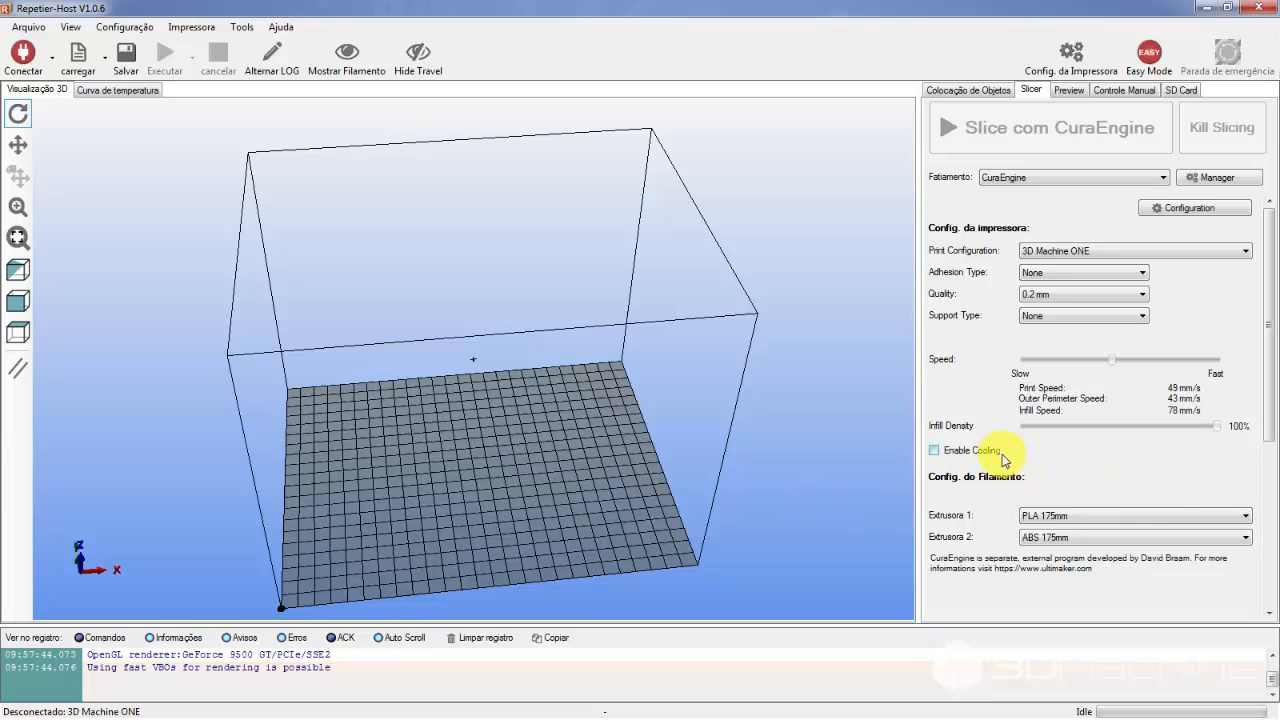
left_click(1001, 458)
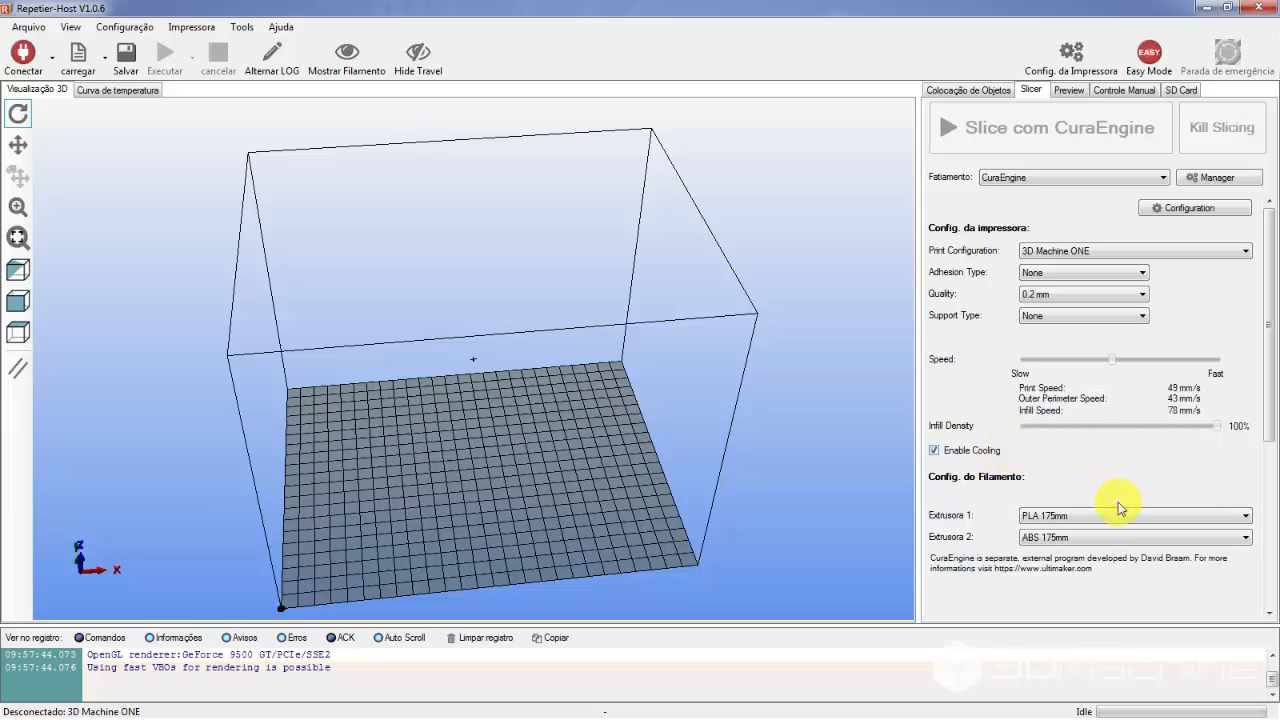
Assign the PLA 175mm filament profile to both extruder 1 and extruder 2.
scroll(1040, 480, "down", 3)
scroll(1005, 465, "up", 1)
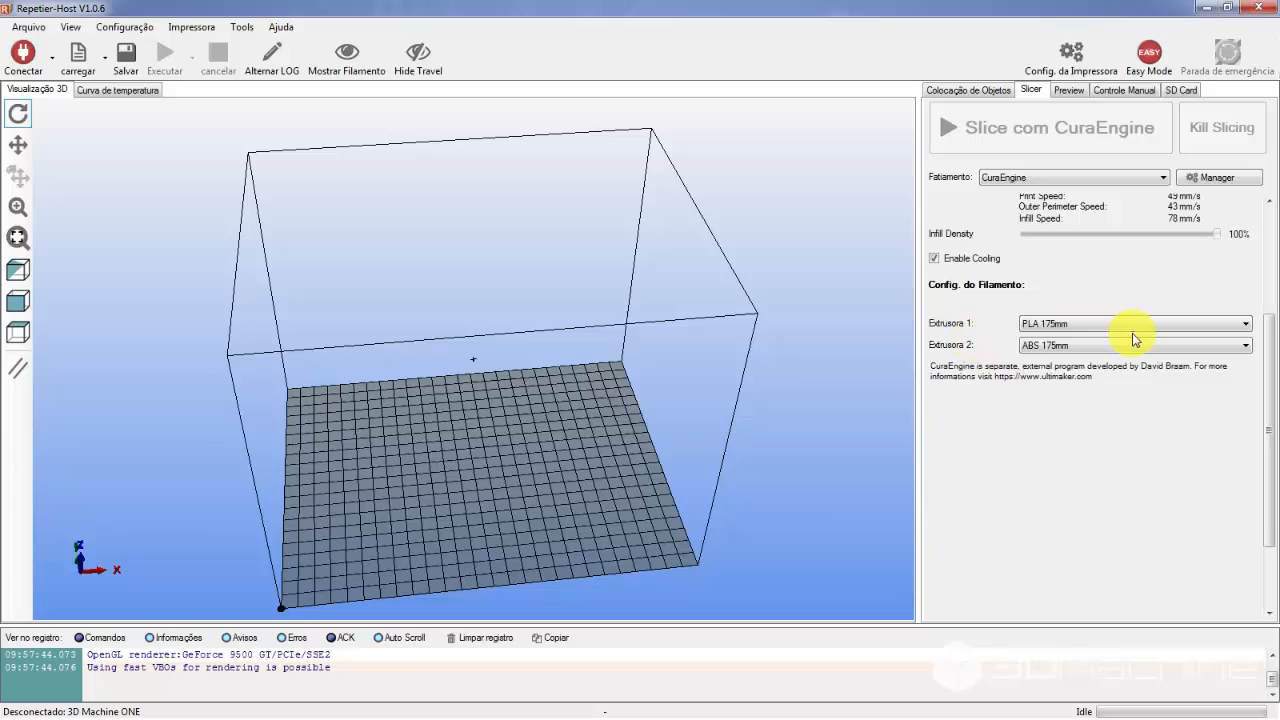
left_click(1182, 320)
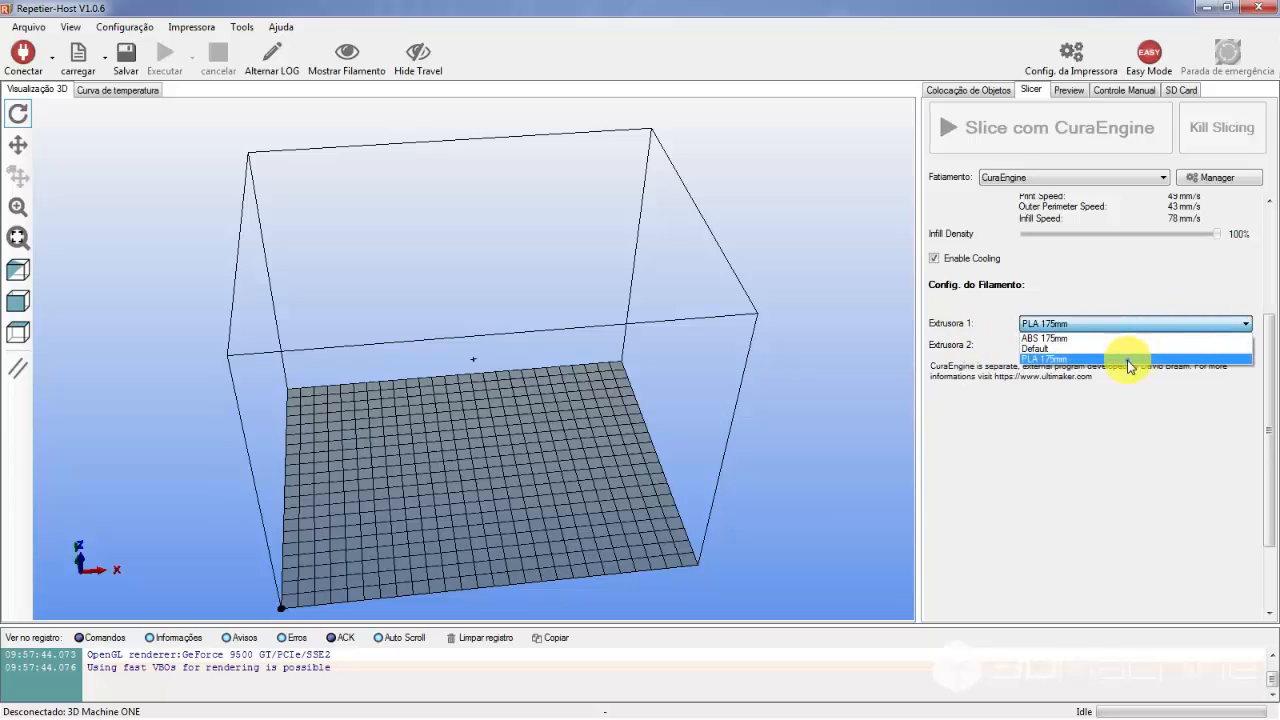
left_click(1127, 360)
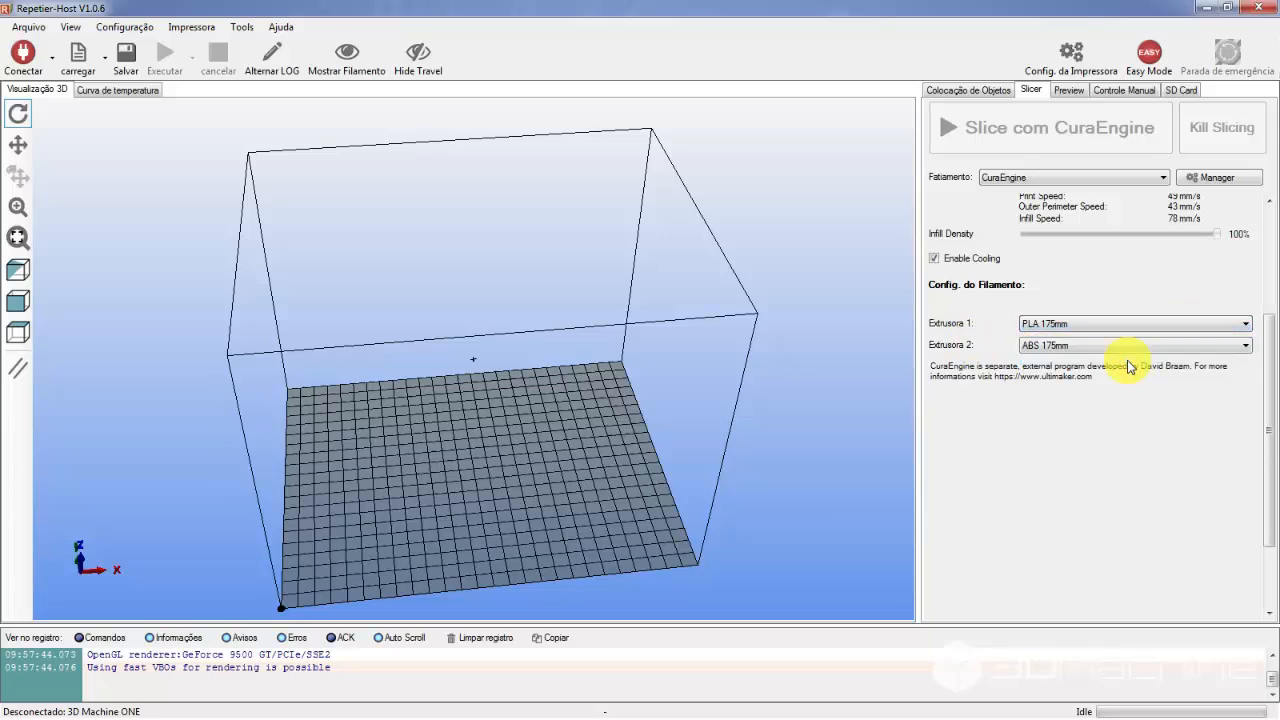
left_click(1073, 346)
left_click(1037, 403)
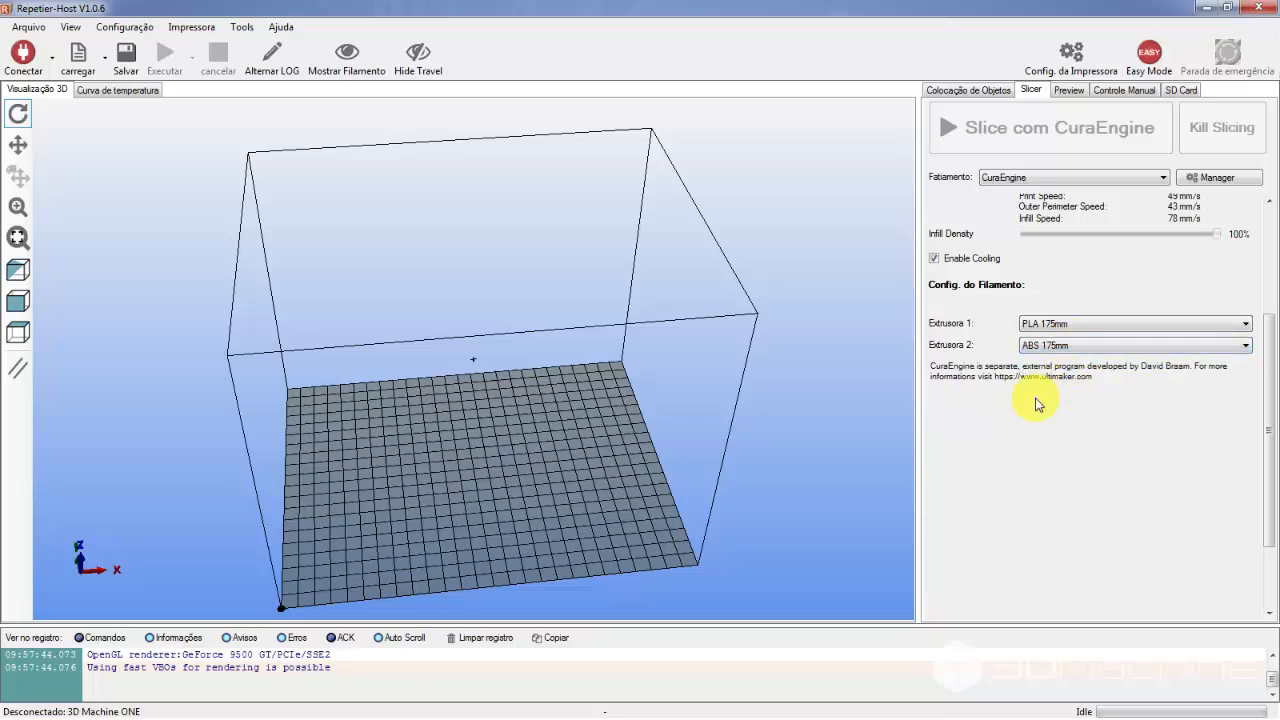
scroll(1064, 371, "down", 2)
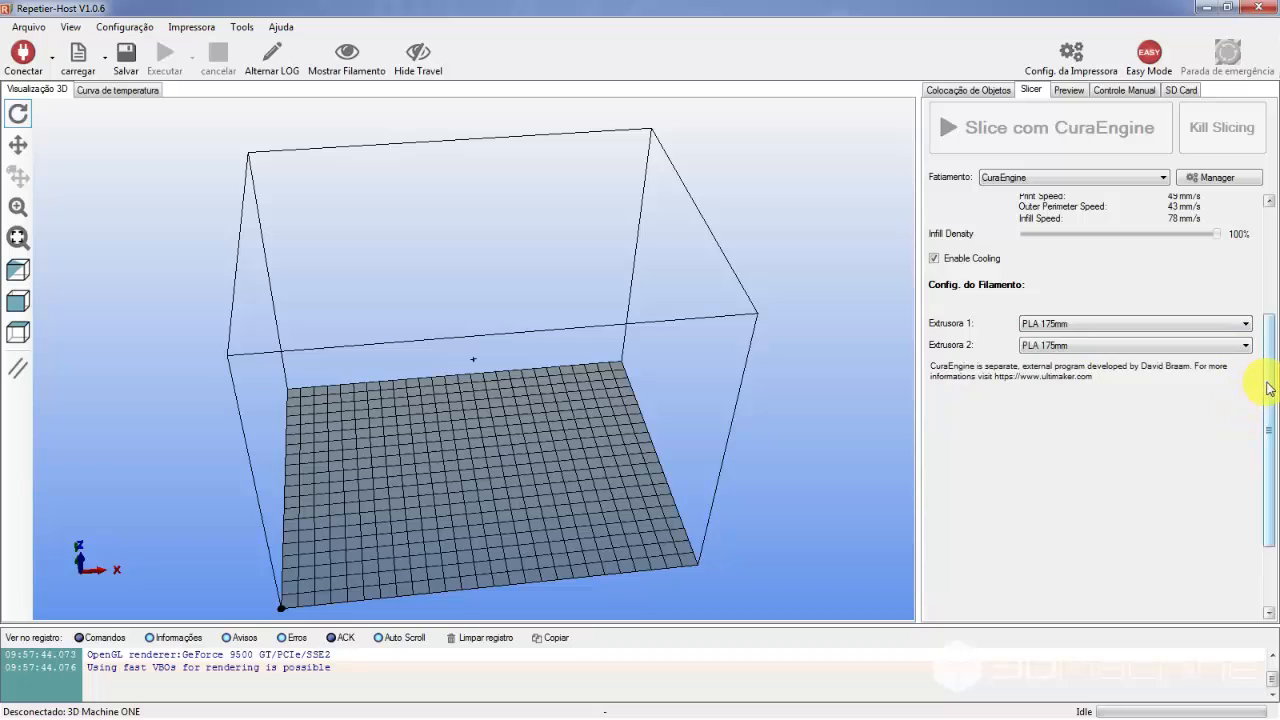
left_click_drag(1268, 392, 1276, 272)
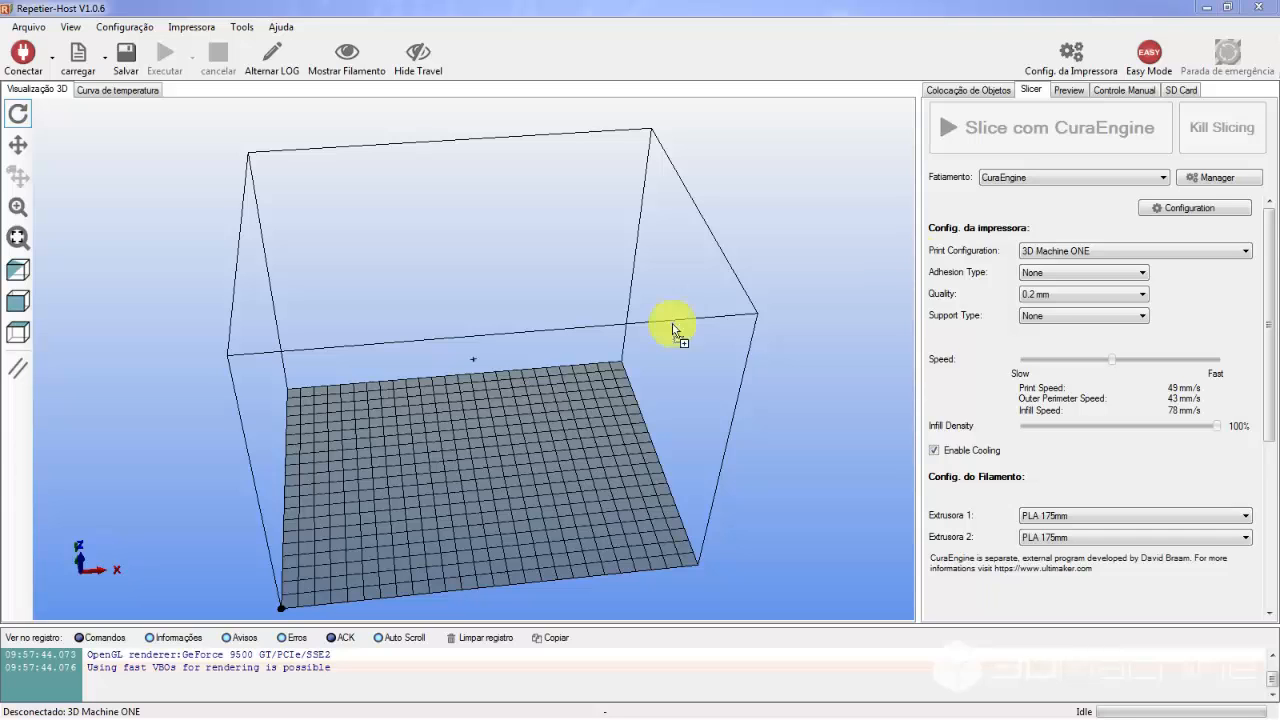
Load the jet.stl model onto the print bed.
left_click_drag(666, 323, 531, 400)
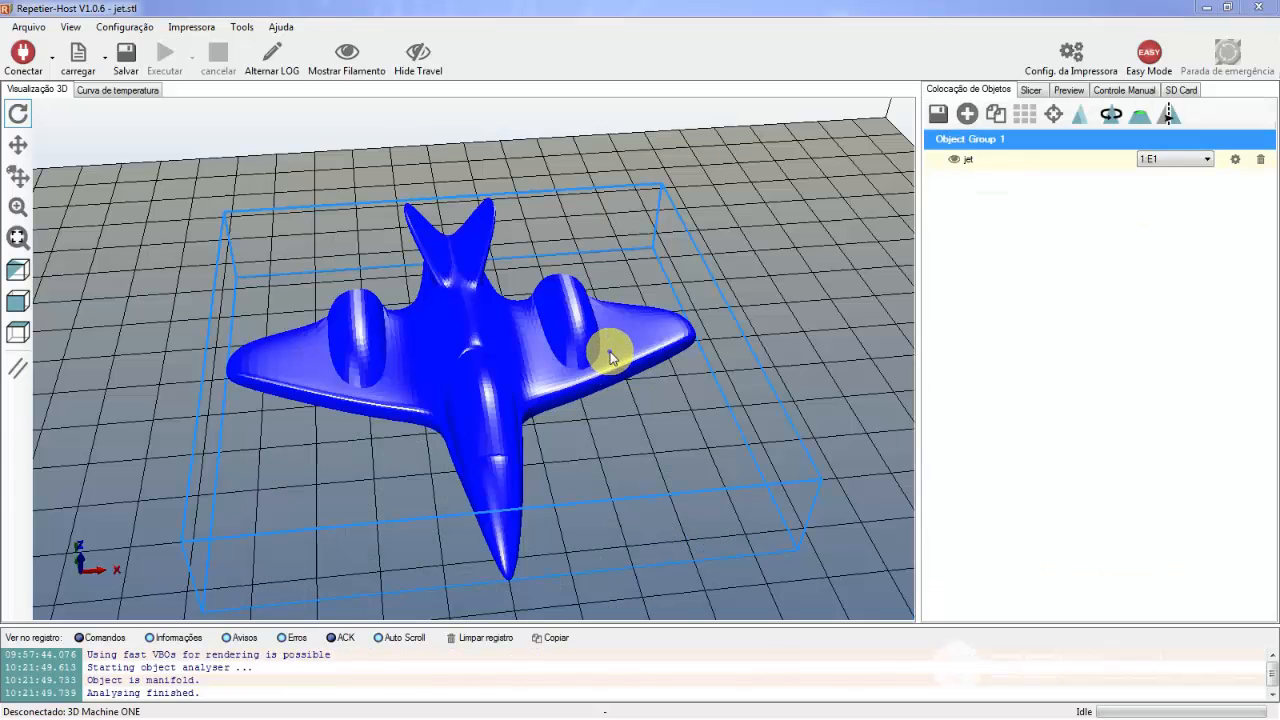
left_click_drag(297, 357, 968, 88)
Set the infill density to 10% and slice the jet model with CuraEngine.
left_click(1031, 90)
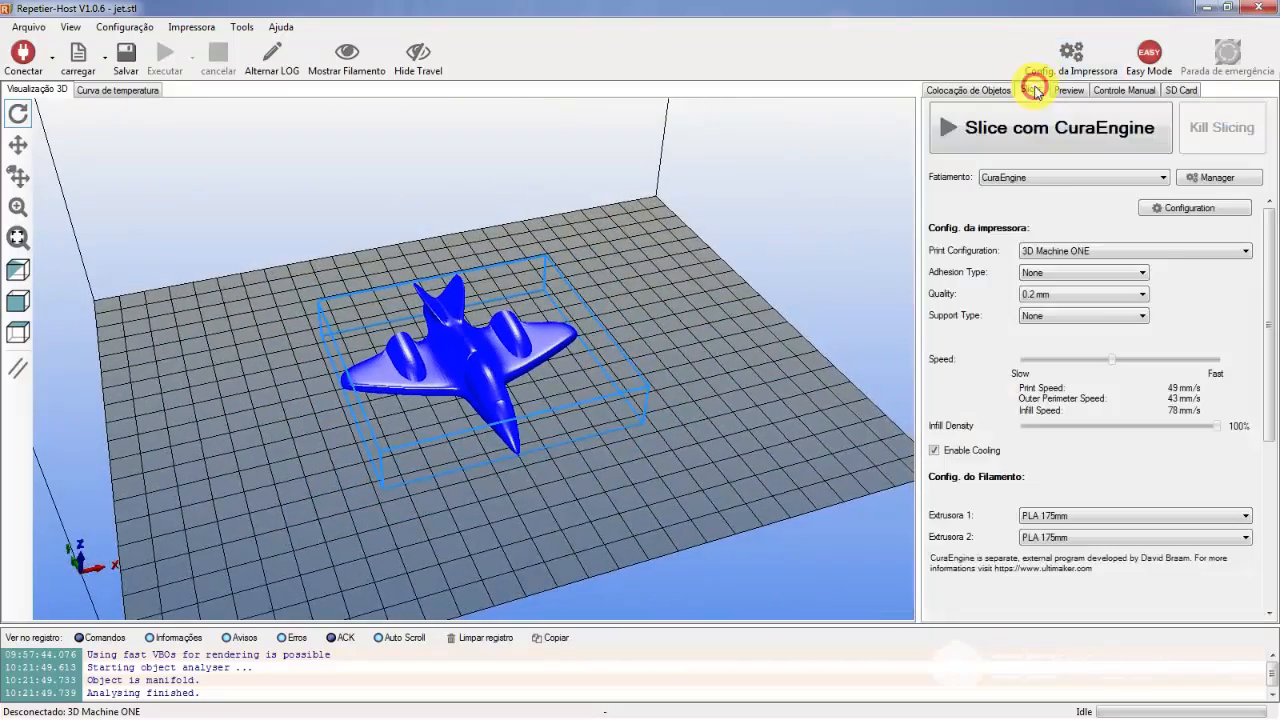
scroll(488, 395, "down", 3)
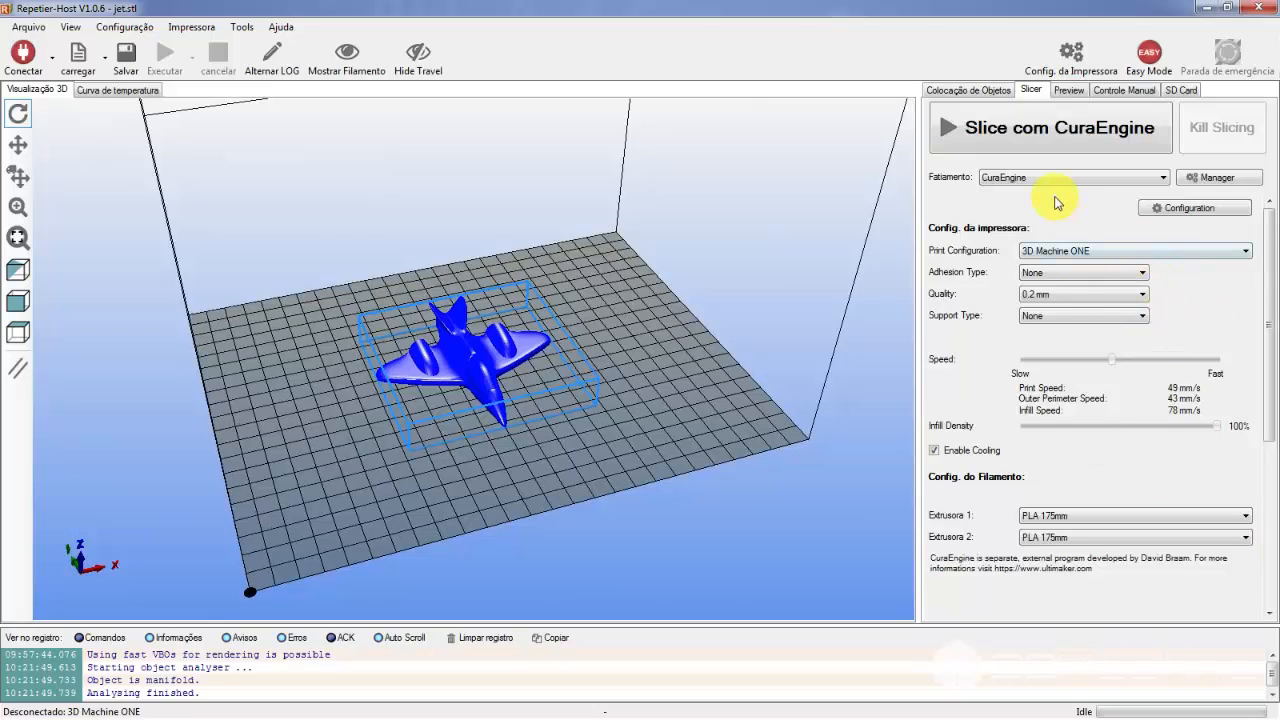
left_click_drag(1098, 425, 1049, 428)
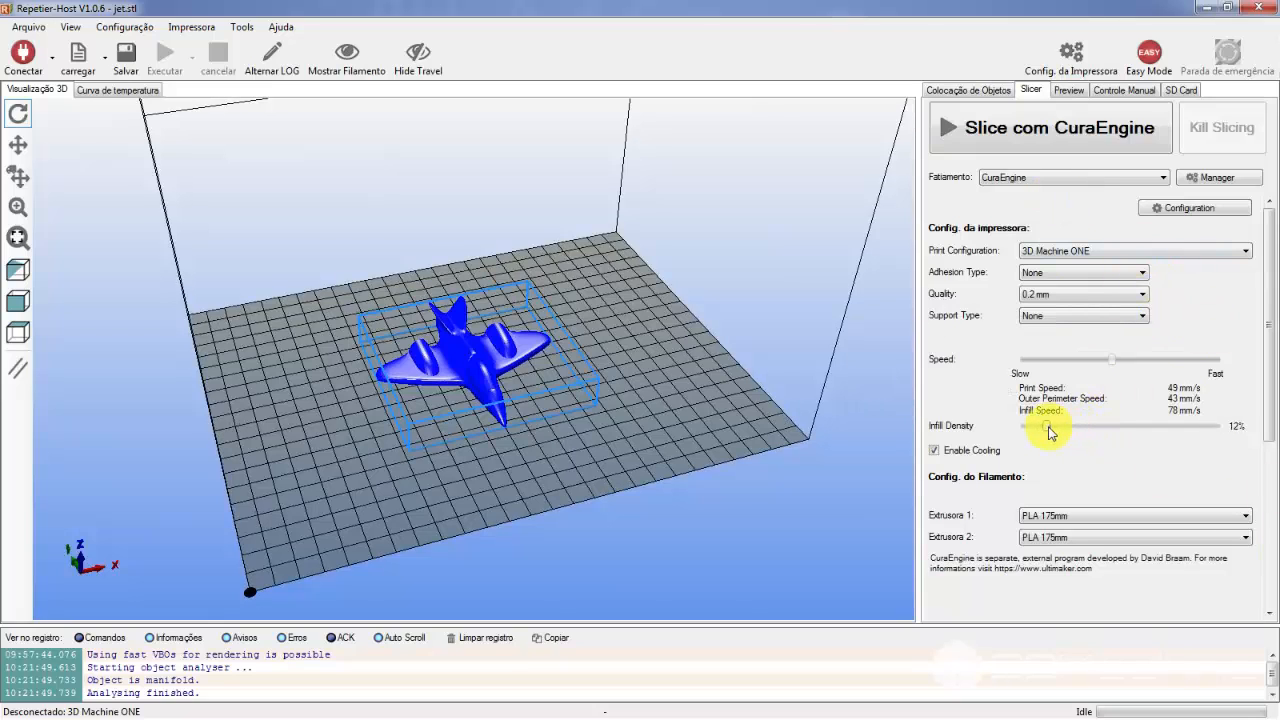
left_click(1053, 140)
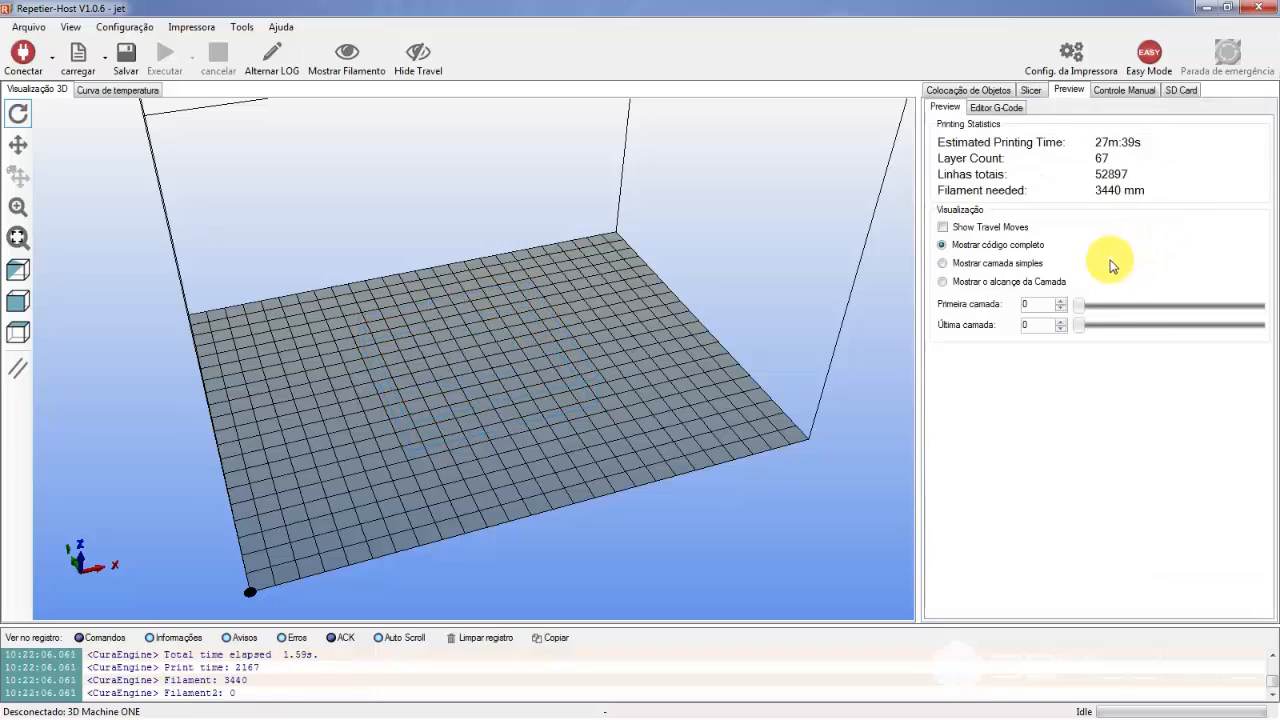
Examine the sliced jet's toolpaths up close, as single layers and as the layer range 0 to 67.
mouse_move(460, 394)
left_mouse_down()
mouse_move(557, 302)
mouse_move(460, 323)
mouse_move(457, 380)
mouse_move(436, 405)
mouse_move(446, 412)
left_mouse_up()
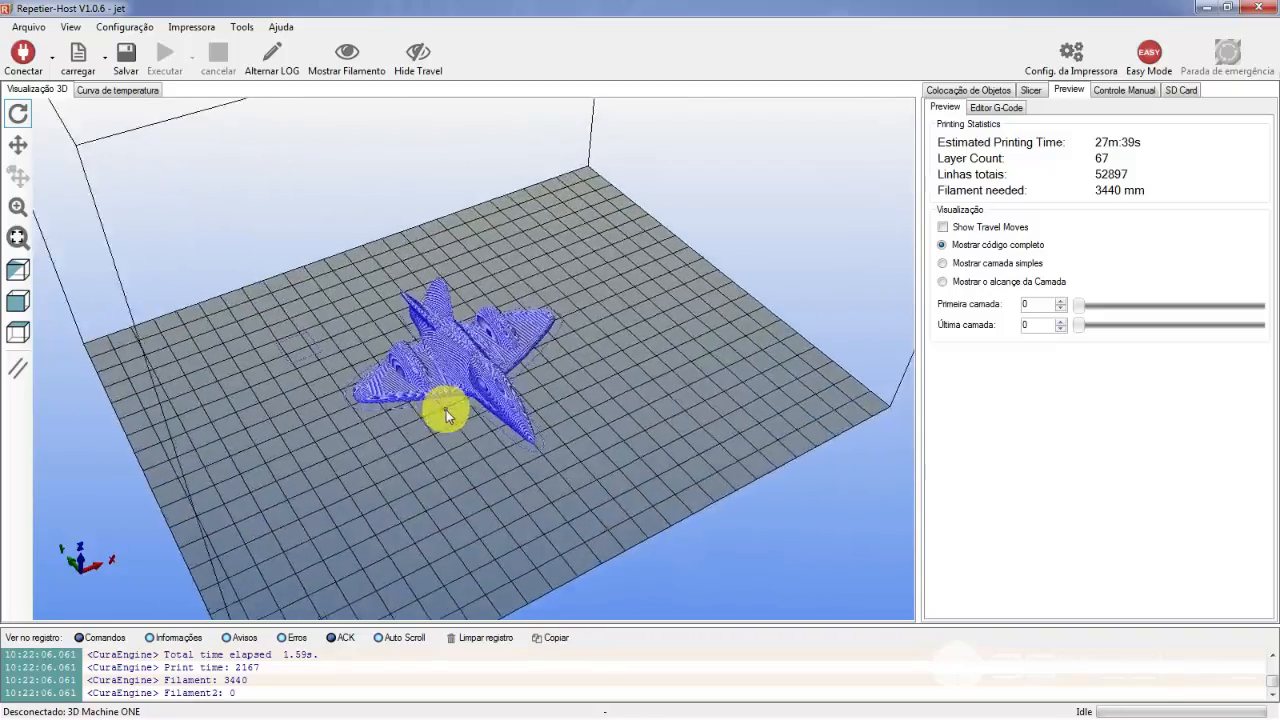
scroll(457, 416, "up", 6)
scroll(458, 417, "down", 2)
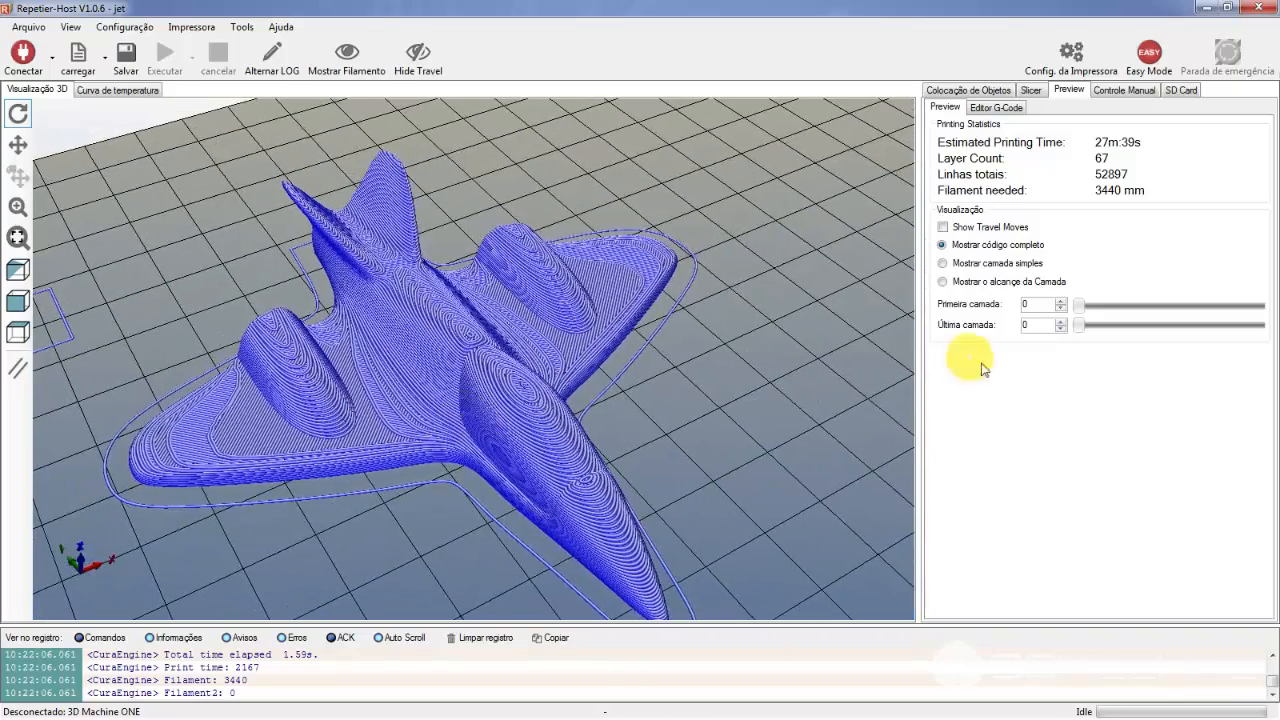
left_click(1005, 266)
left_click_drag(1082, 325, 1110, 330)
left_click(1028, 283)
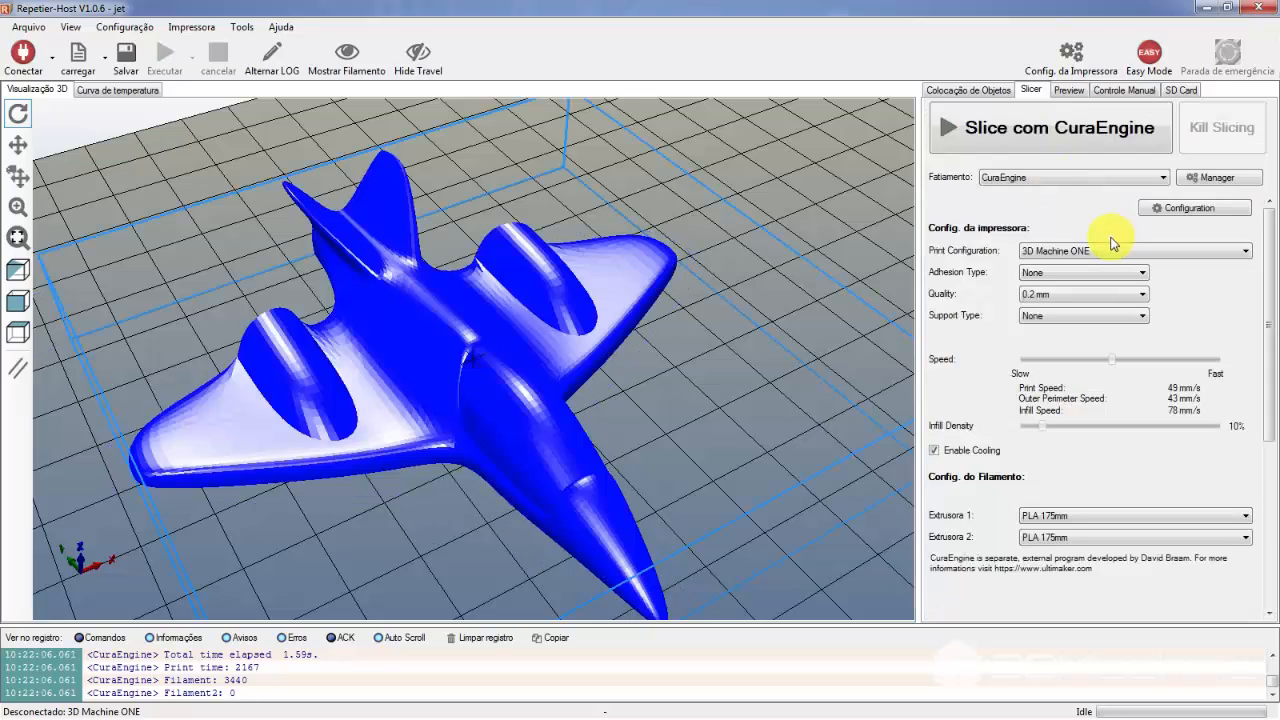
left_click(1071, 91)
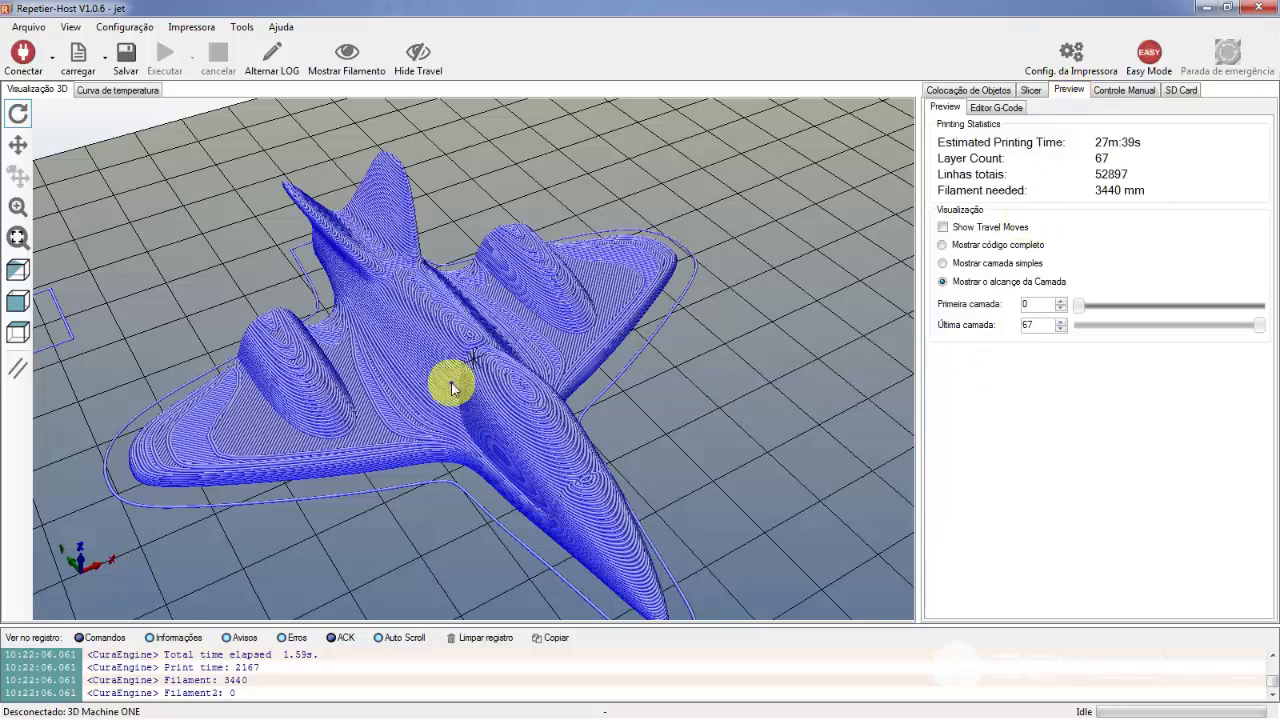